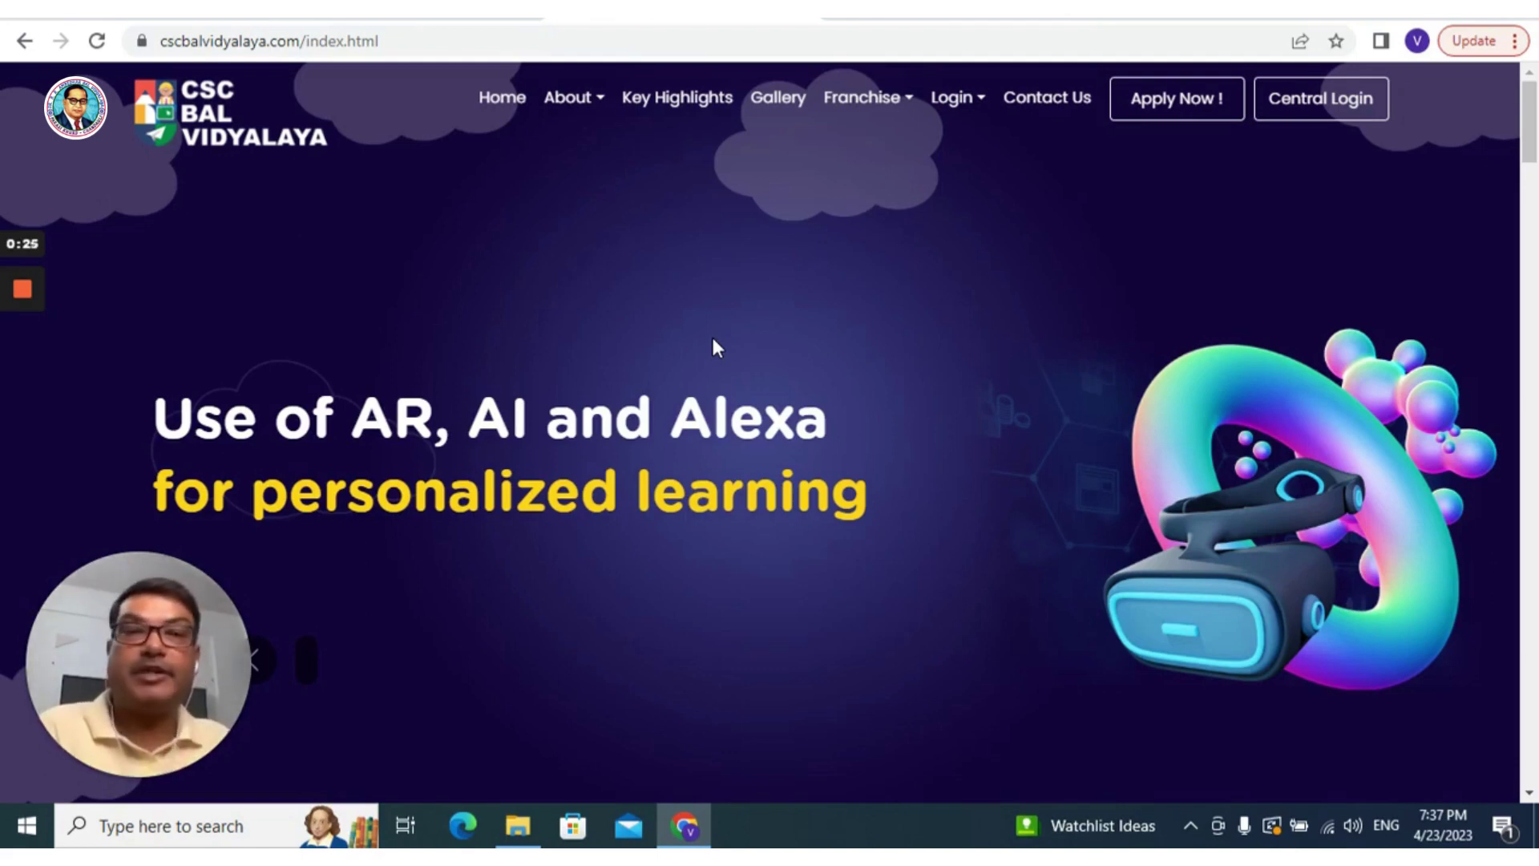
- Log in to the school management system as School Admin with the prefilled credentials
mouse_move(945, 103)
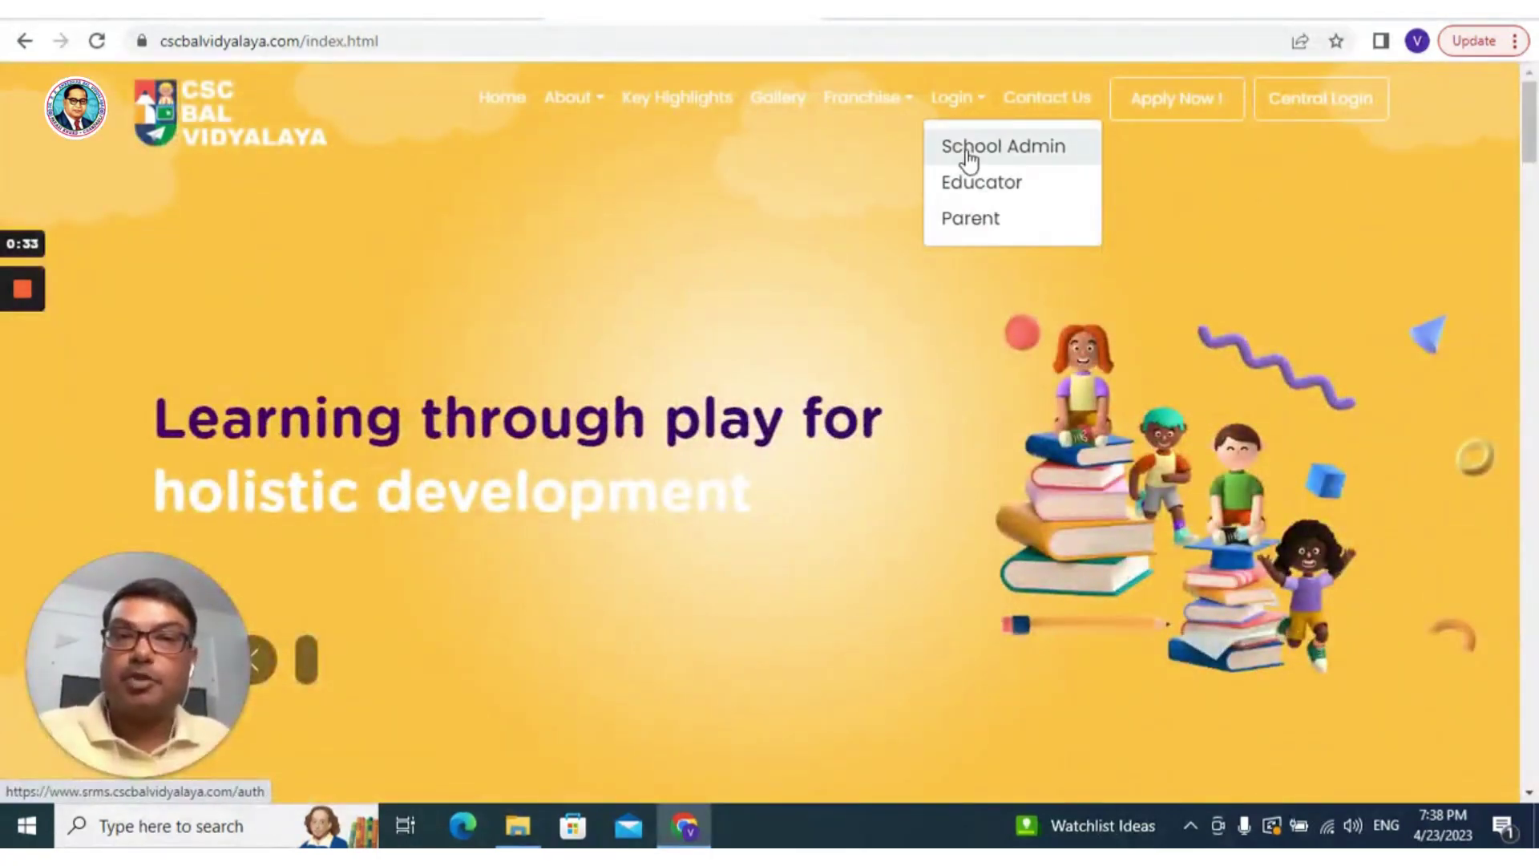
click(970, 158)
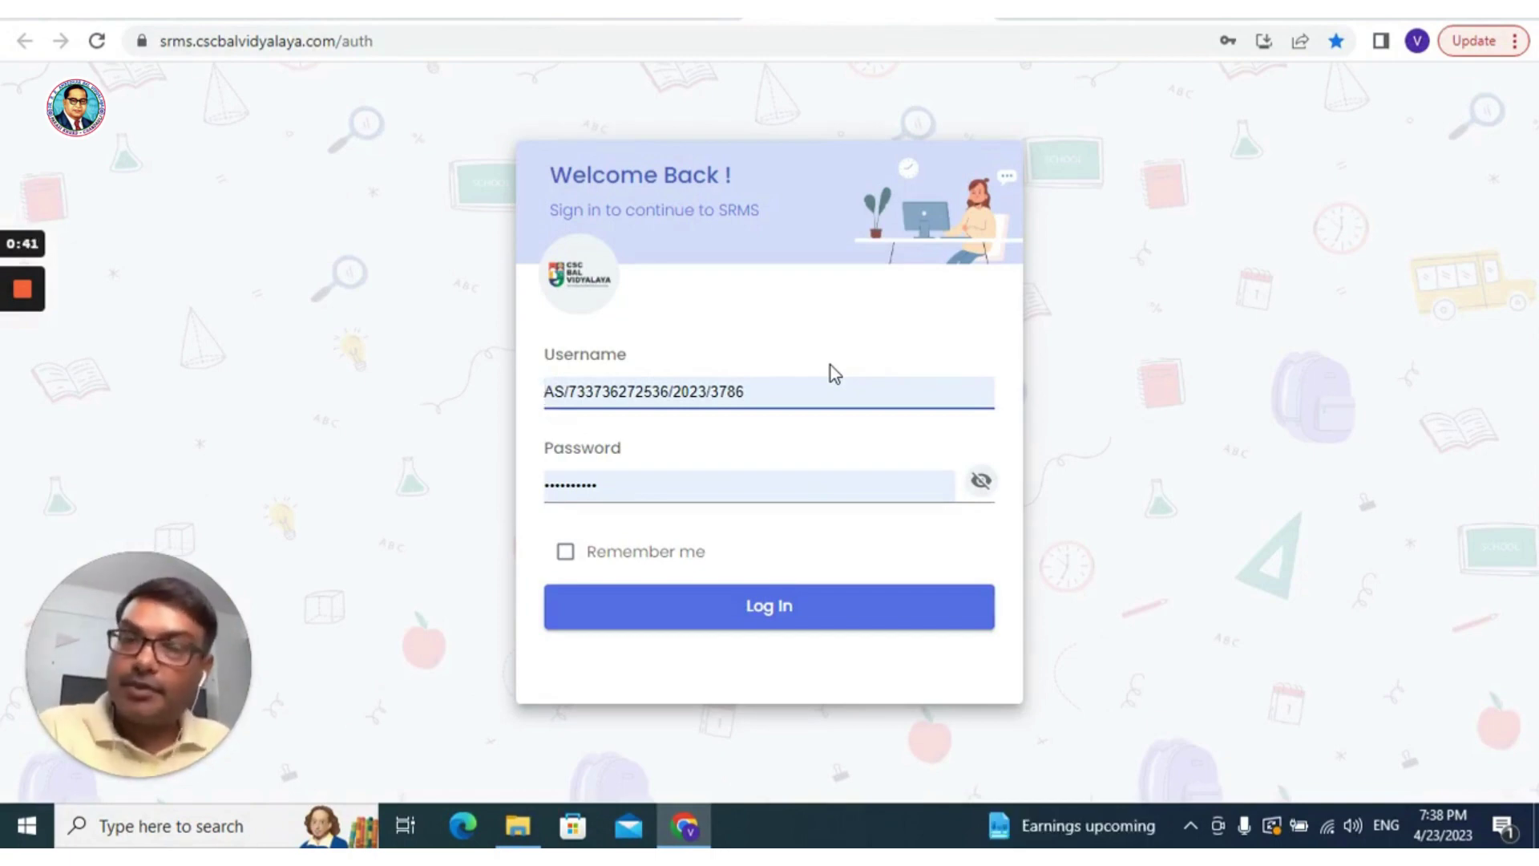
click(788, 615)
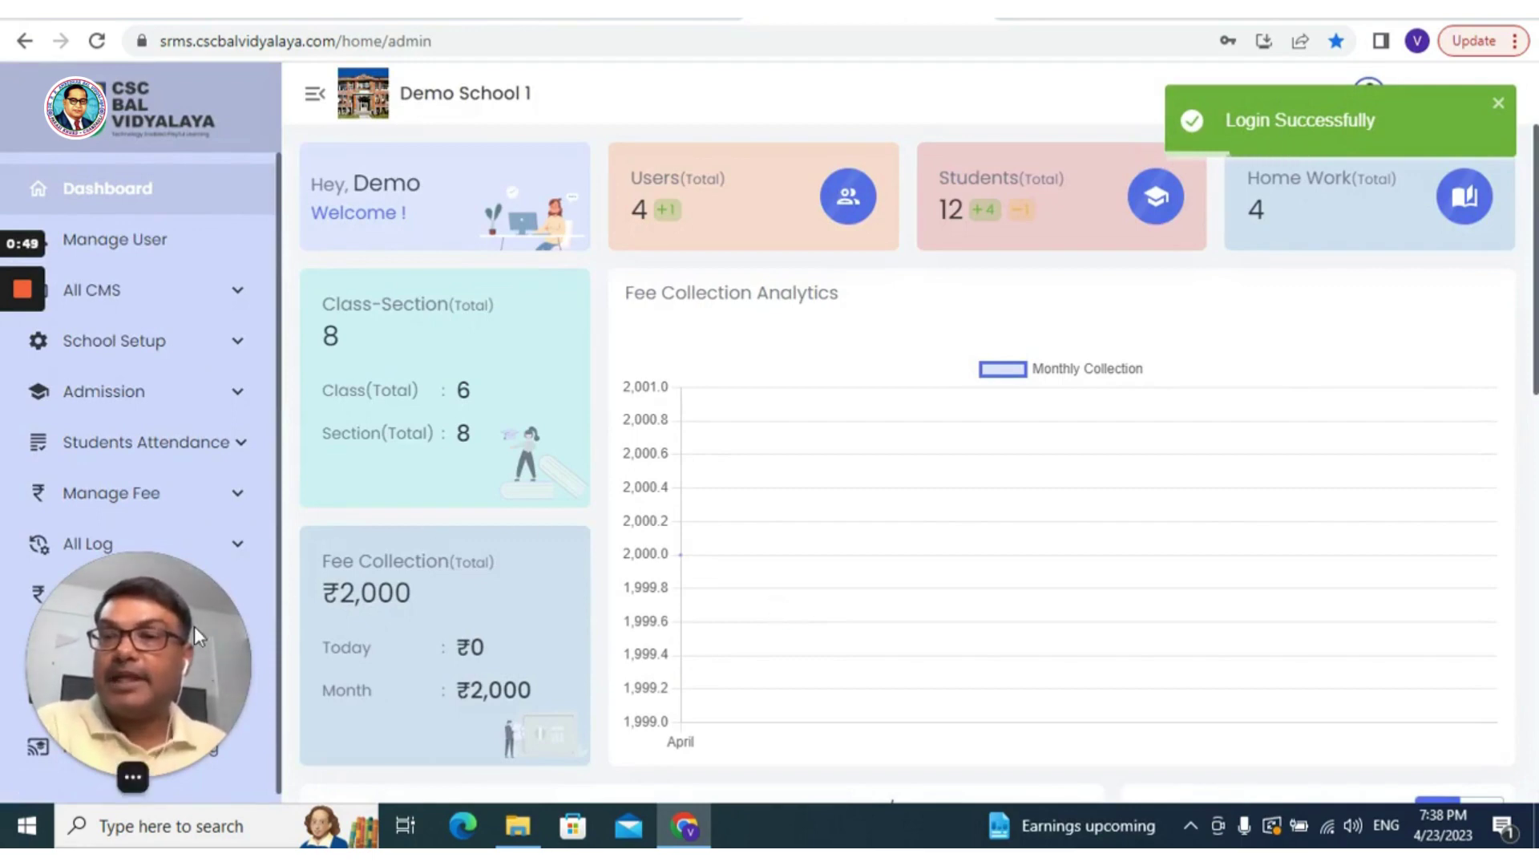
drag(190, 626, 1353, 554)
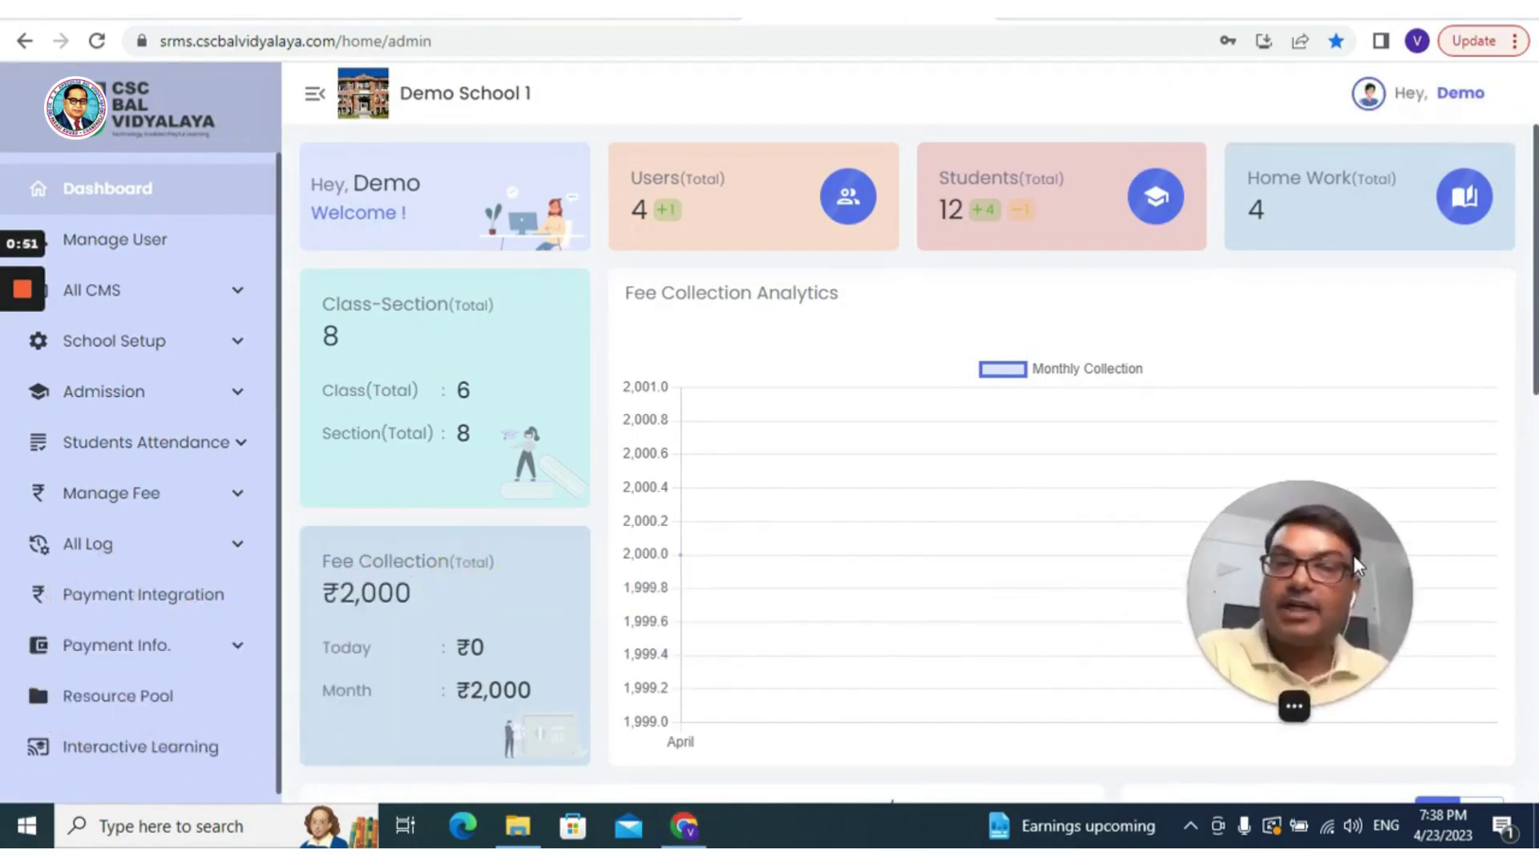
- Open the Other Settings page of the School Setup section
click(239, 347)
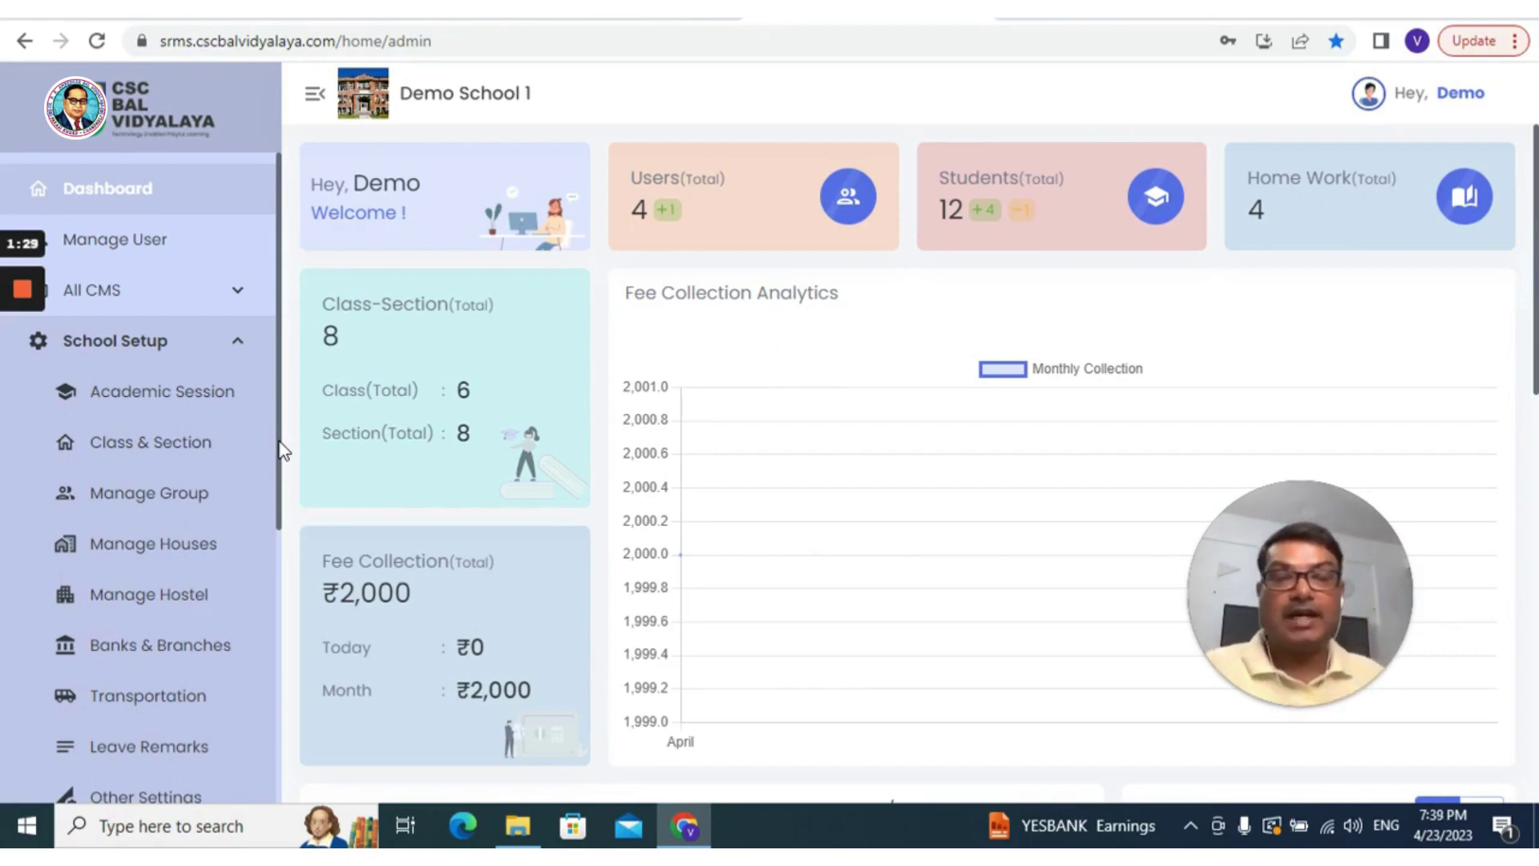
drag(281, 451, 285, 525)
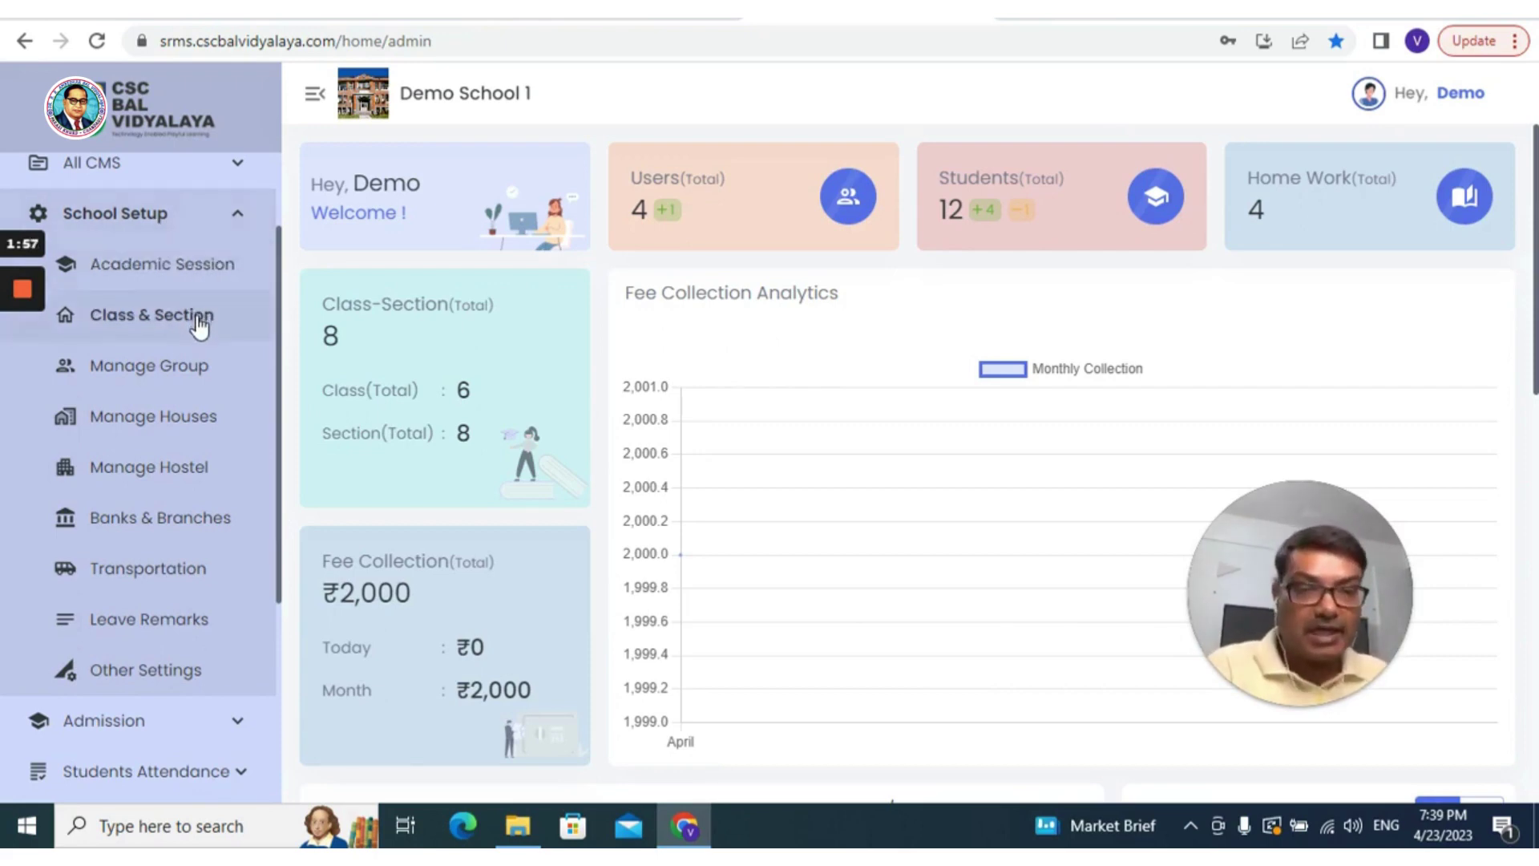
click(234, 213)
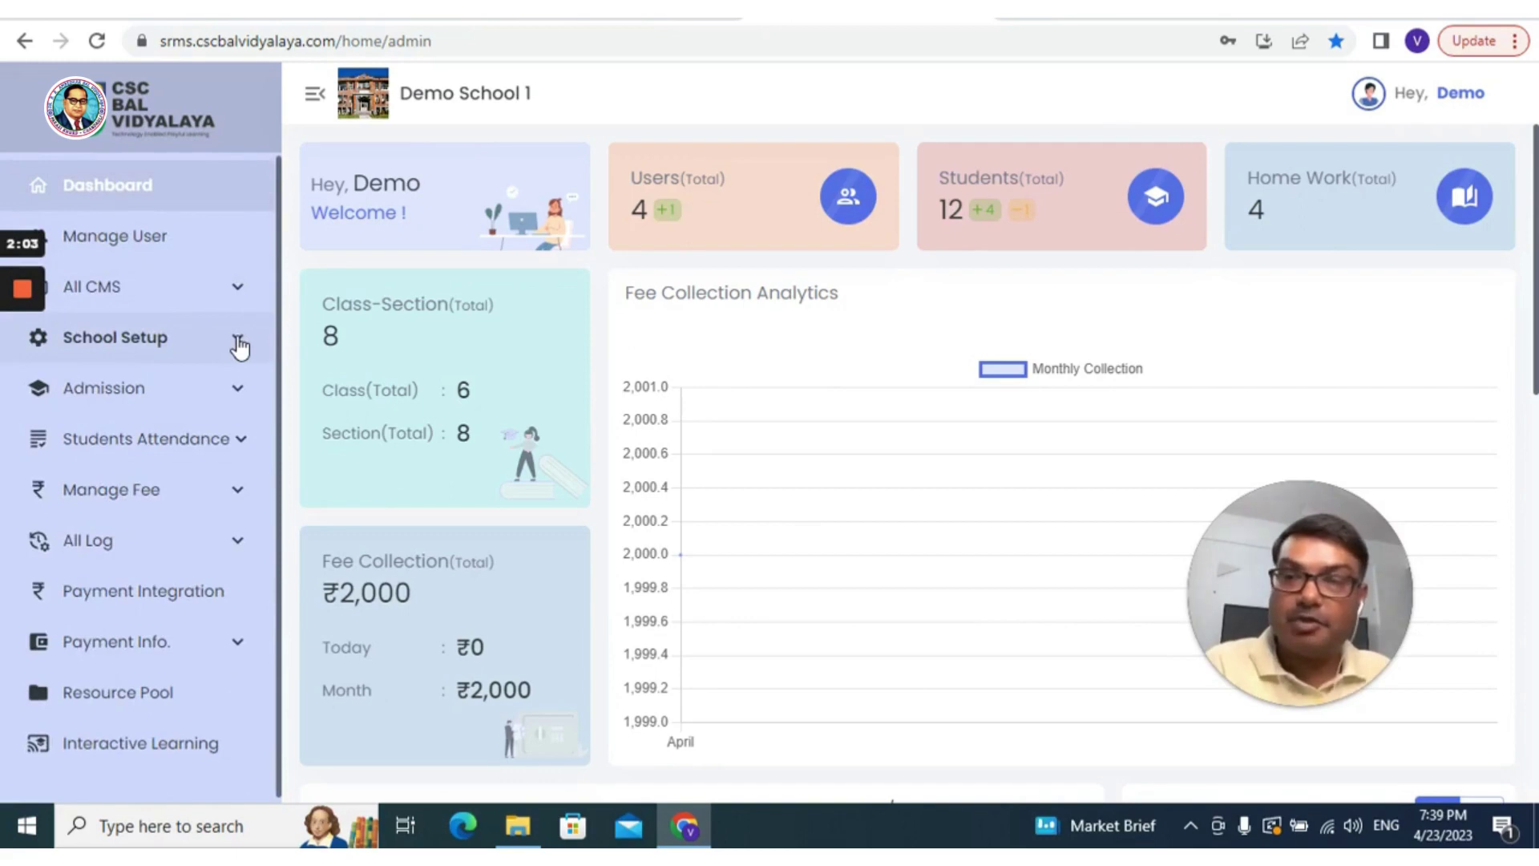
click(239, 345)
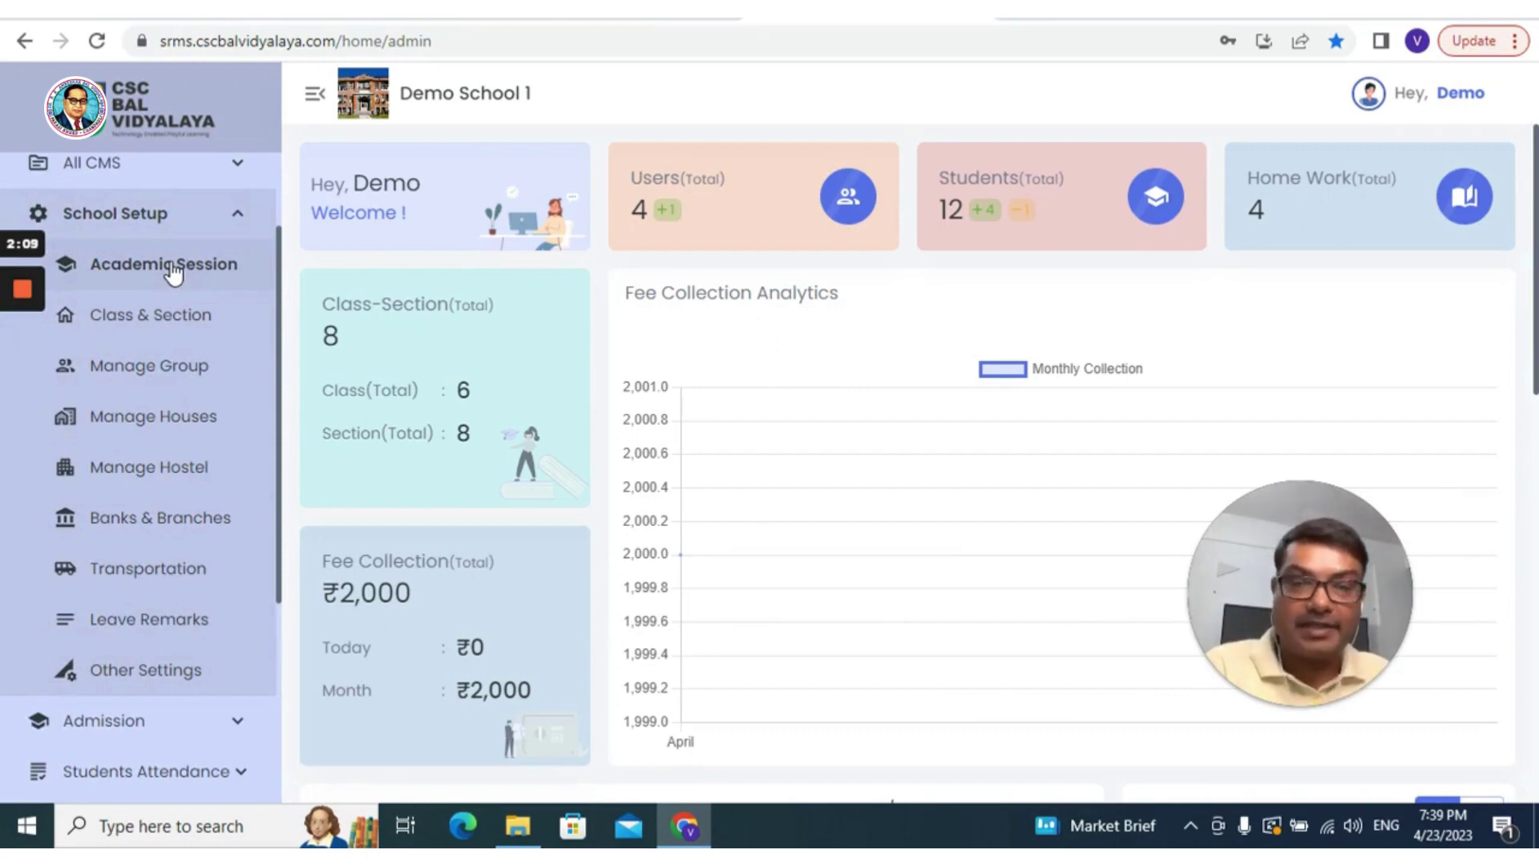
click(178, 680)
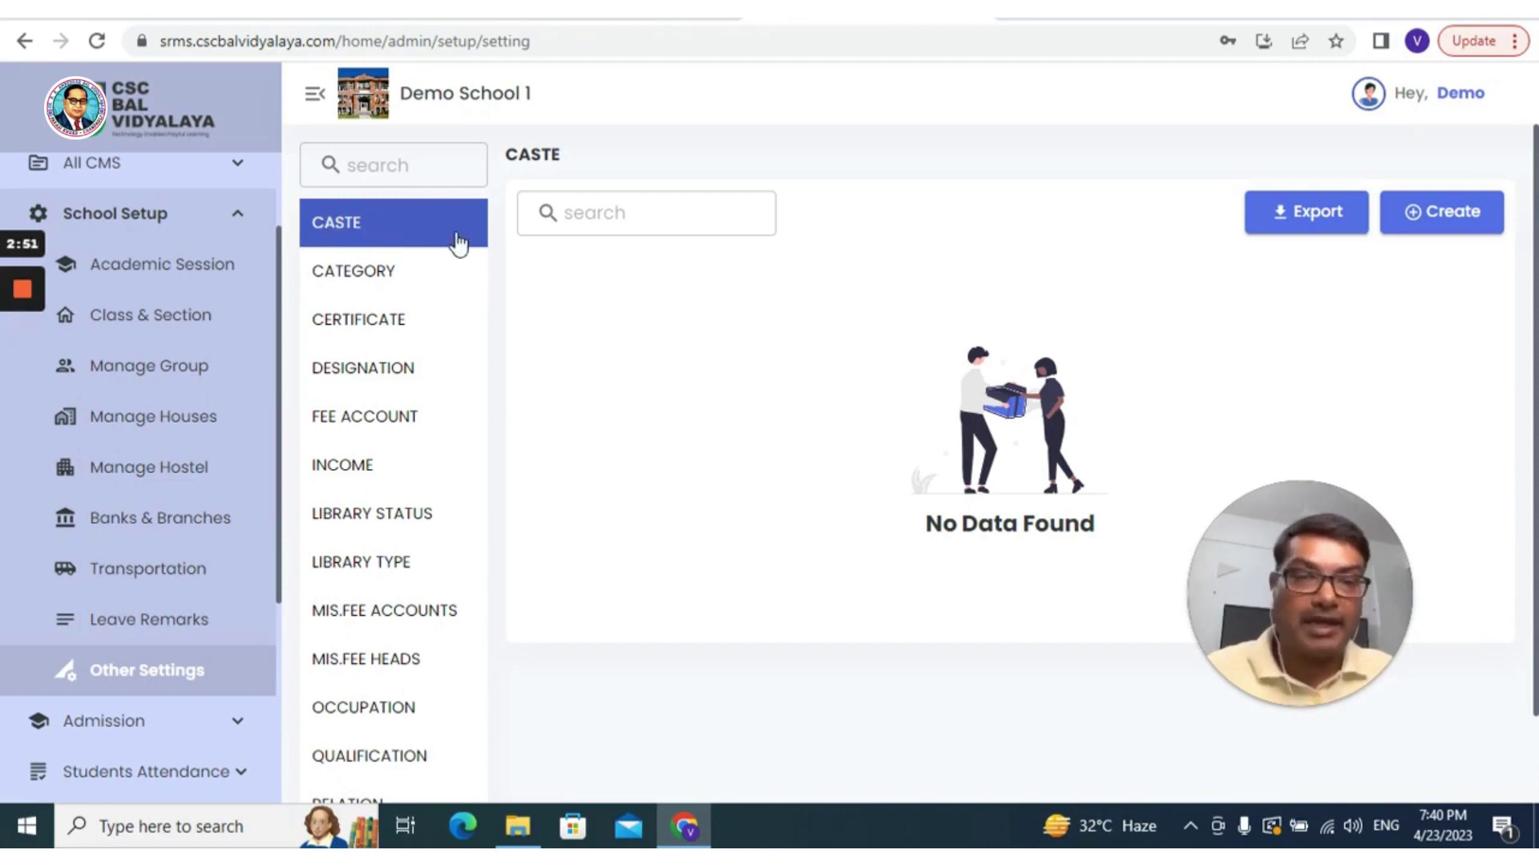
- Look through the Caste, Category, Certificate, Designation, Fee Account, Income and Library Status setting lists
click(387, 281)
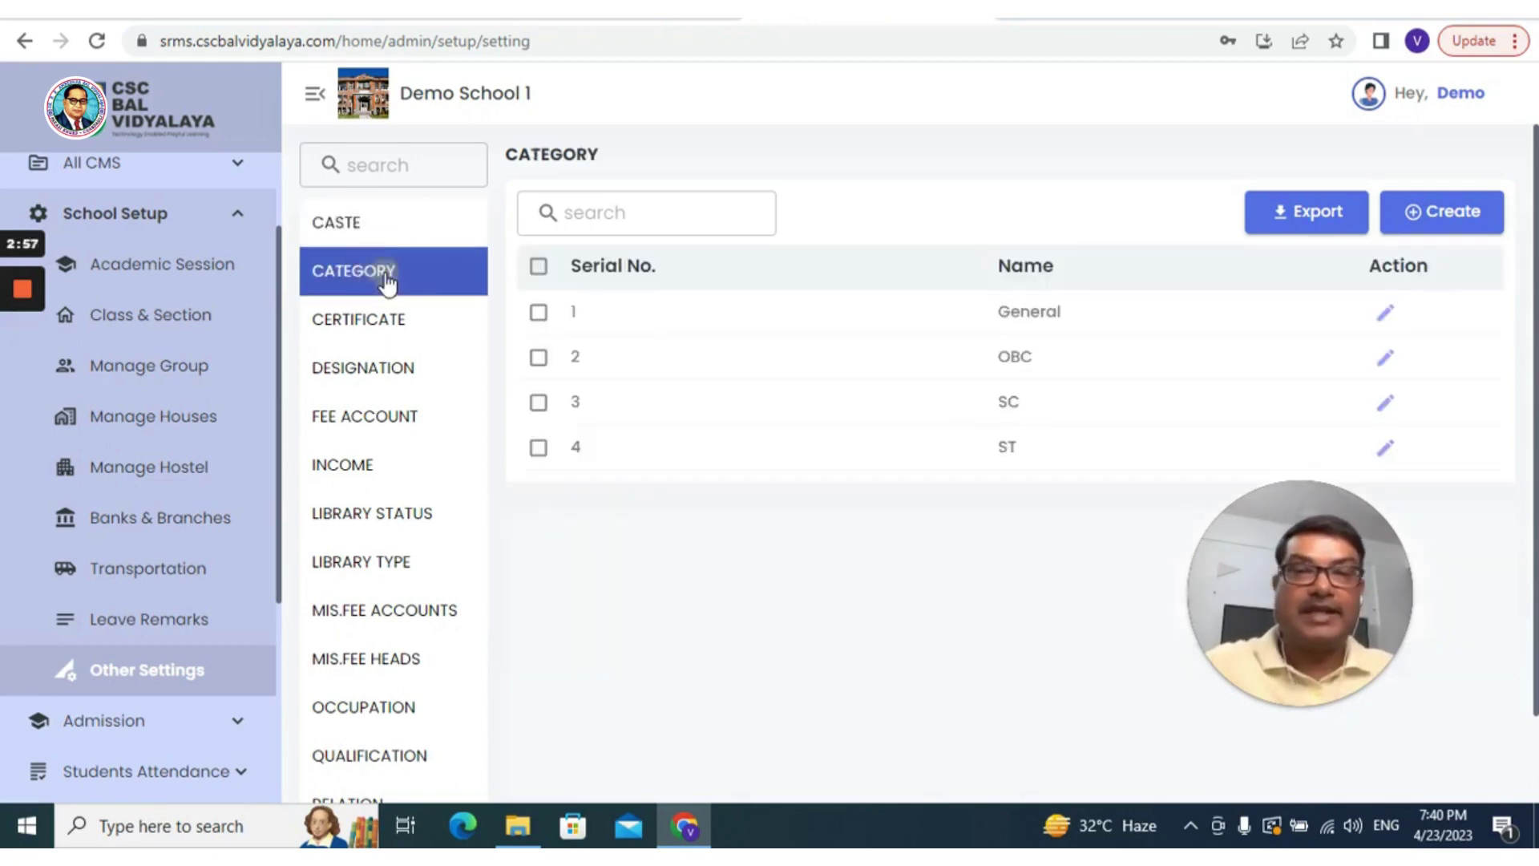
click(370, 227)
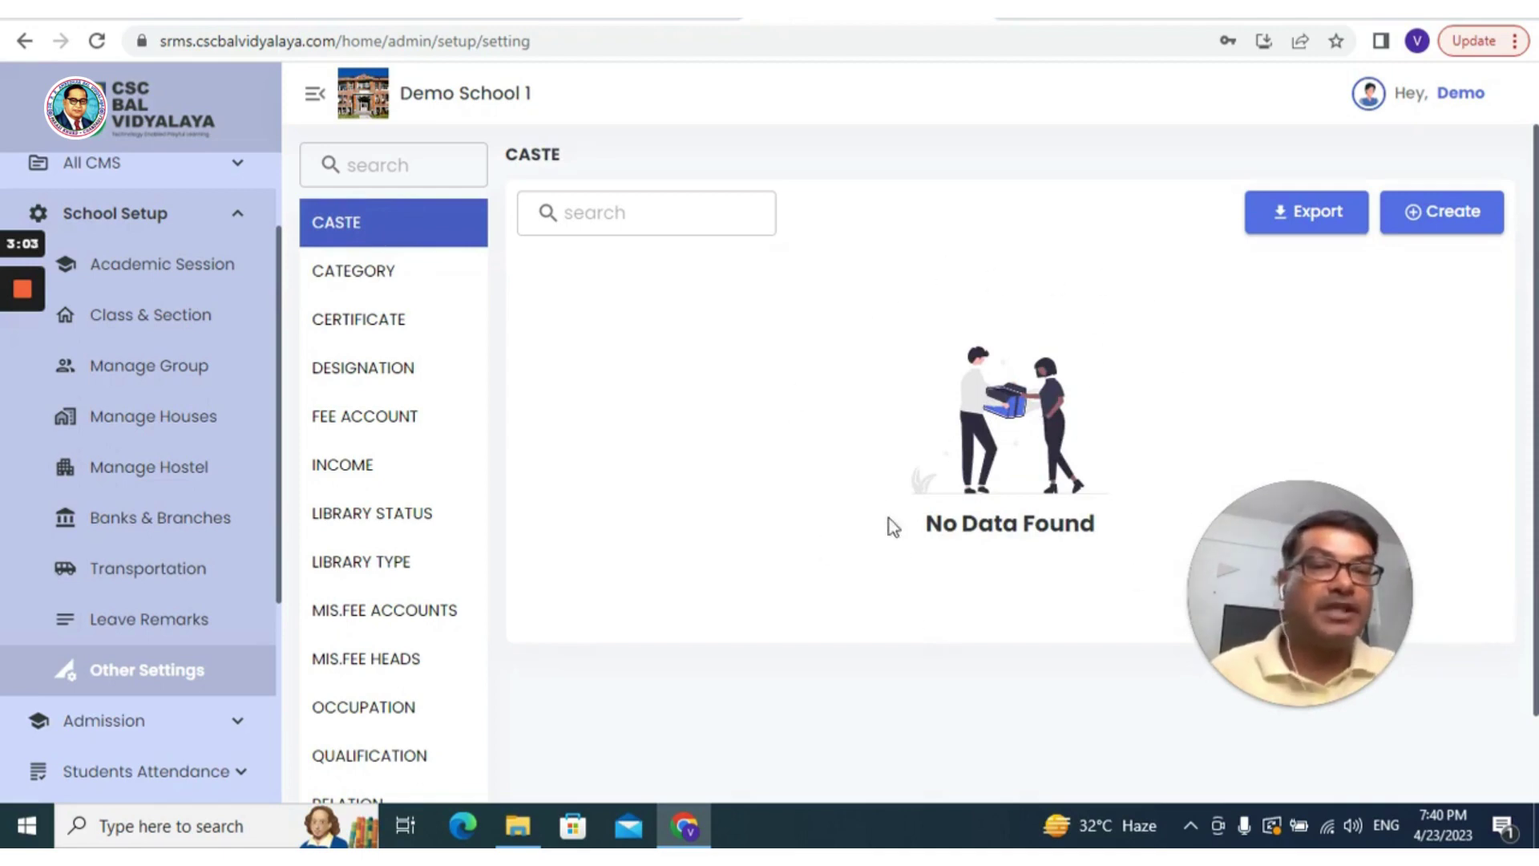
click(357, 277)
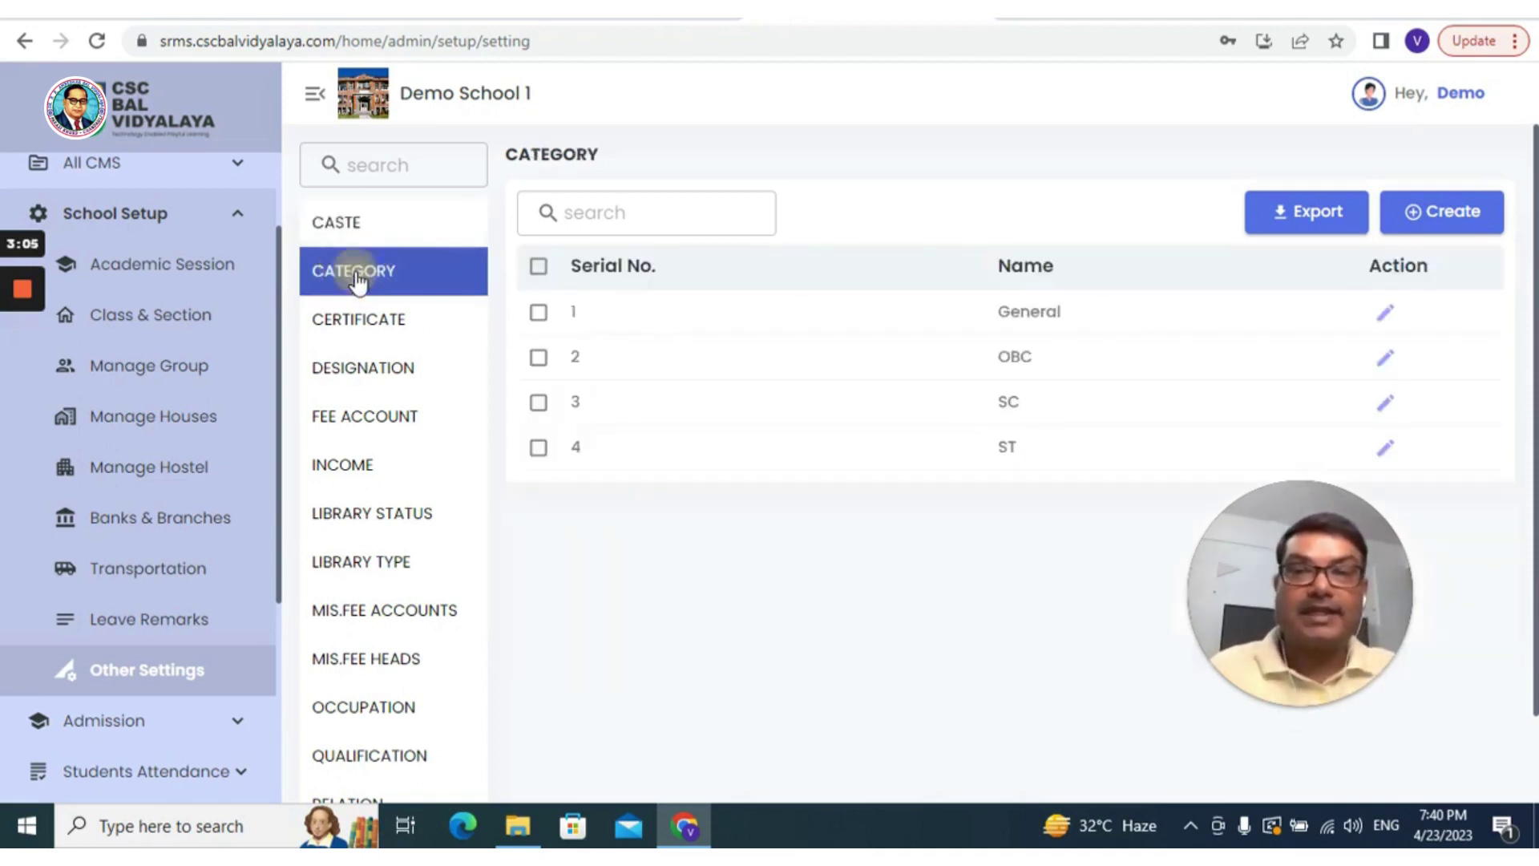
click(357, 322)
click(369, 375)
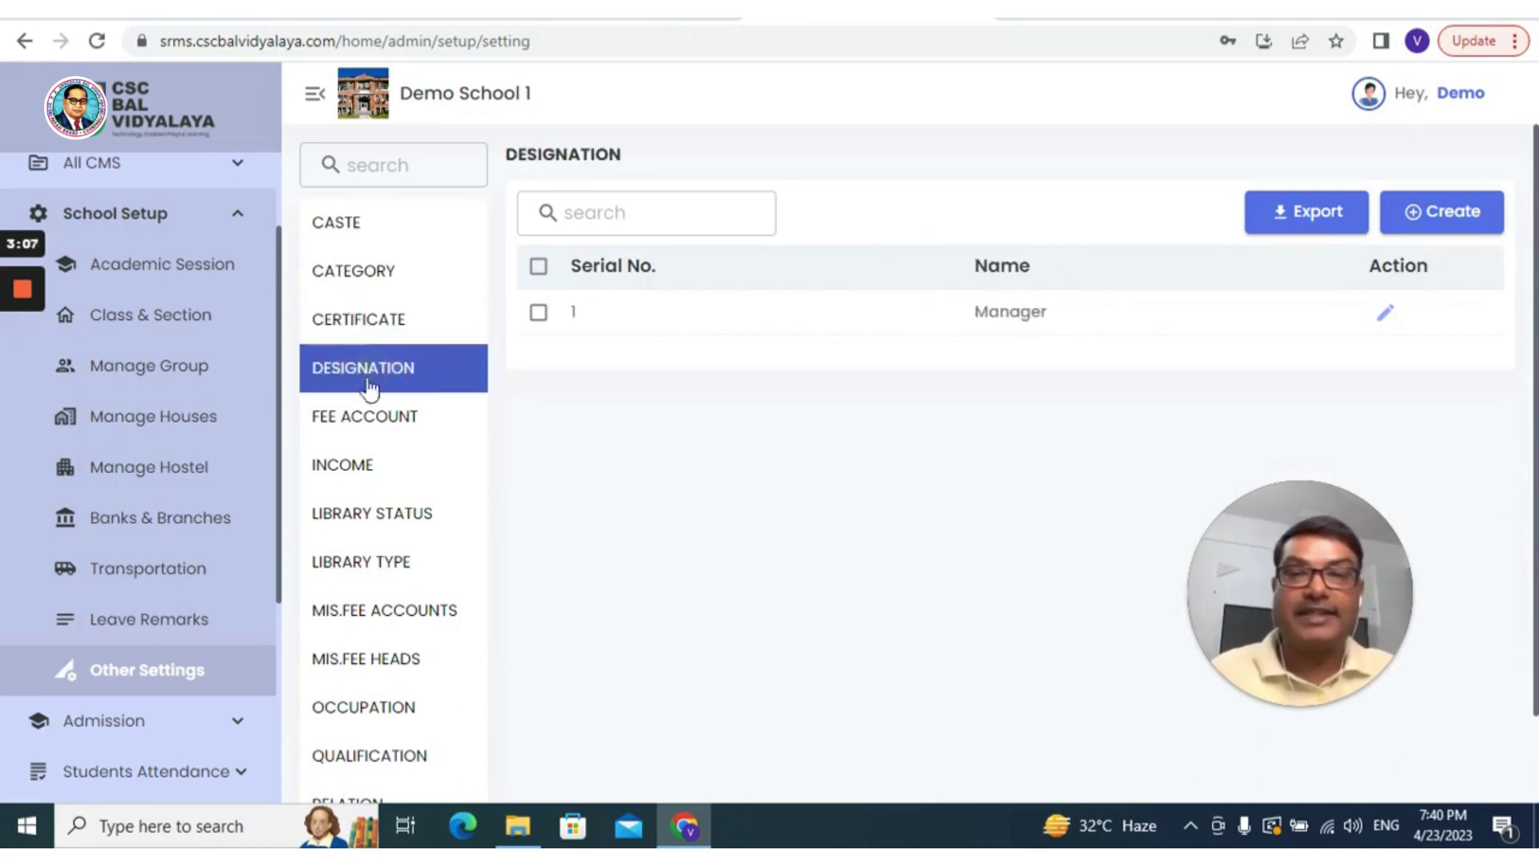
click(371, 415)
click(375, 475)
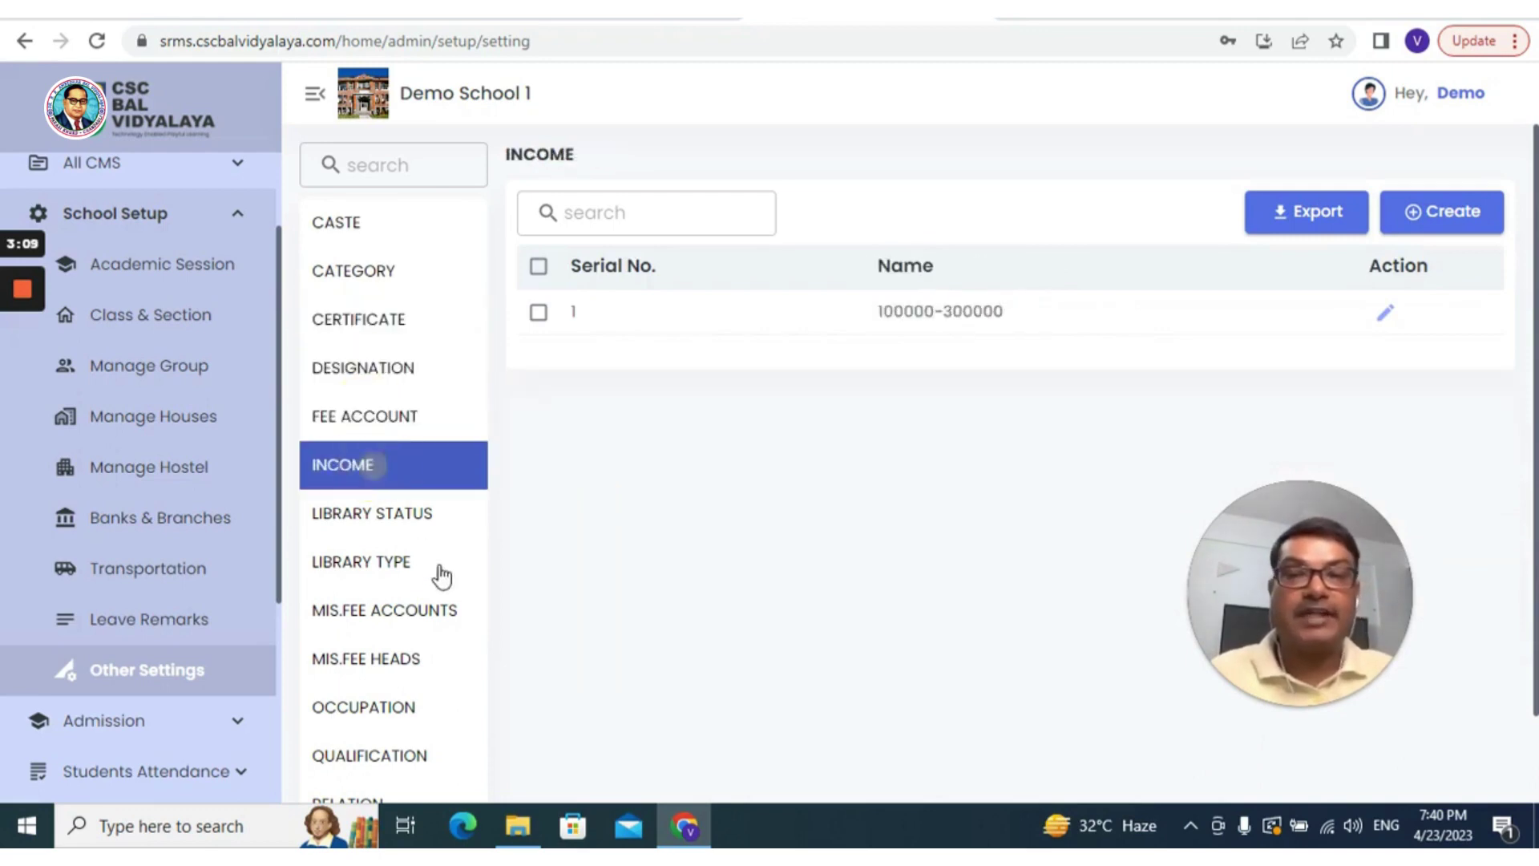
click(412, 521)
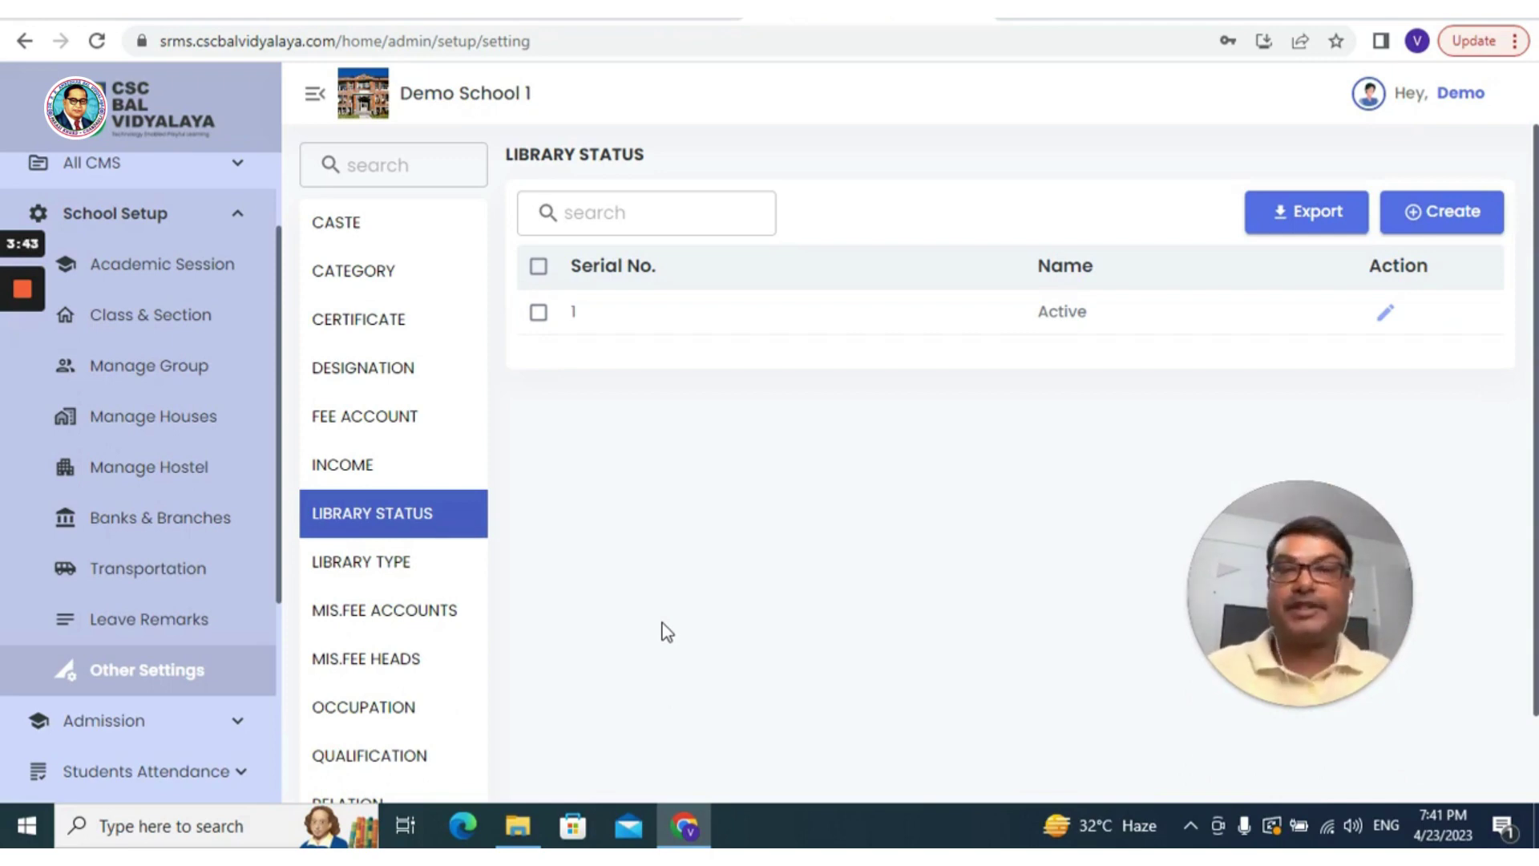
- Go to the Caste settings and examine the blank form for creating a caste, leaving it without an entry
click(324, 224)
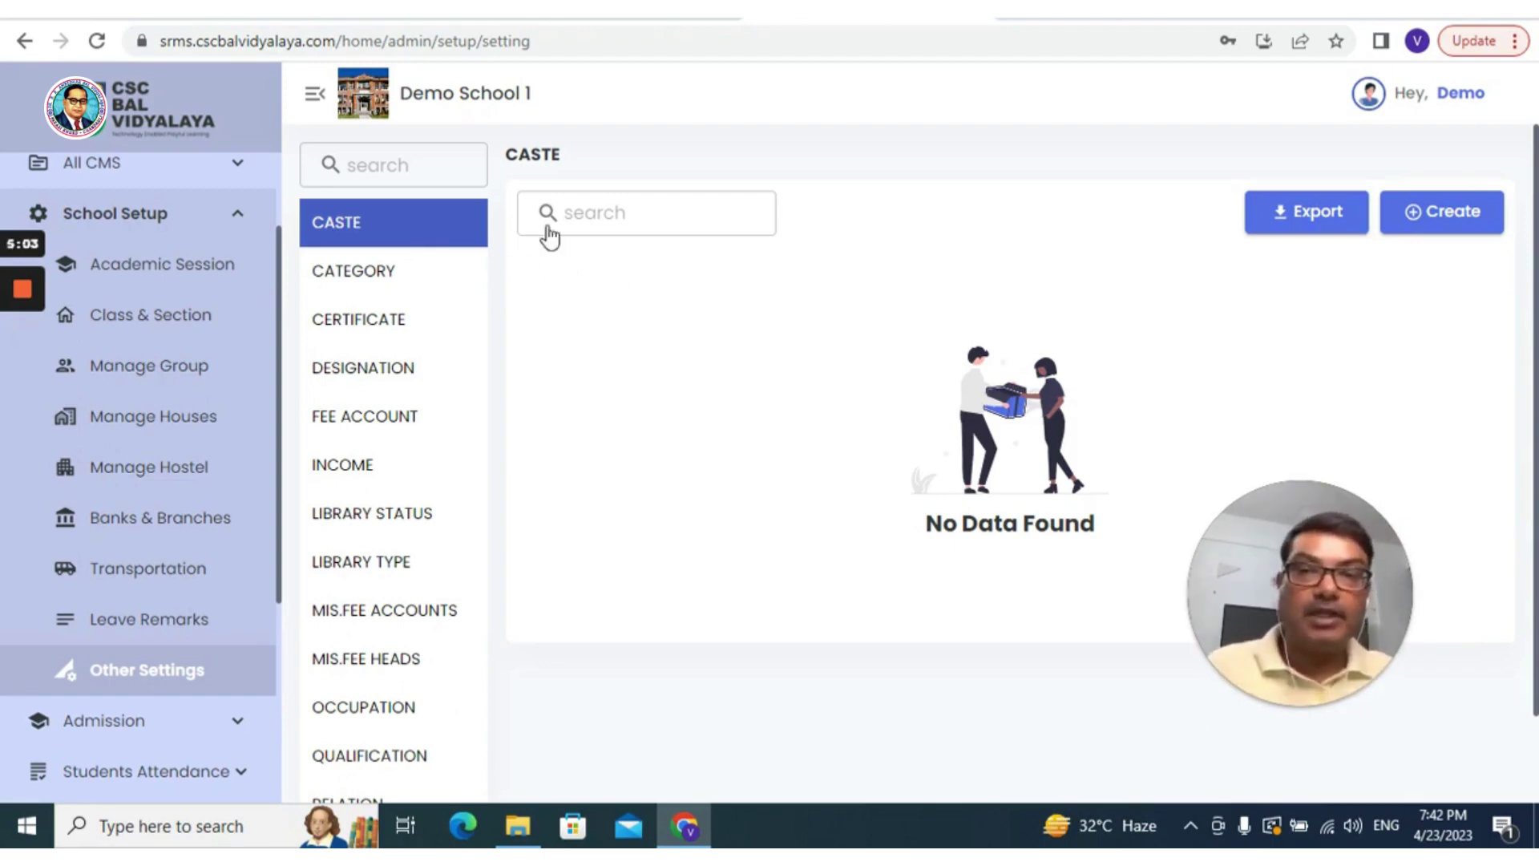
click(1430, 213)
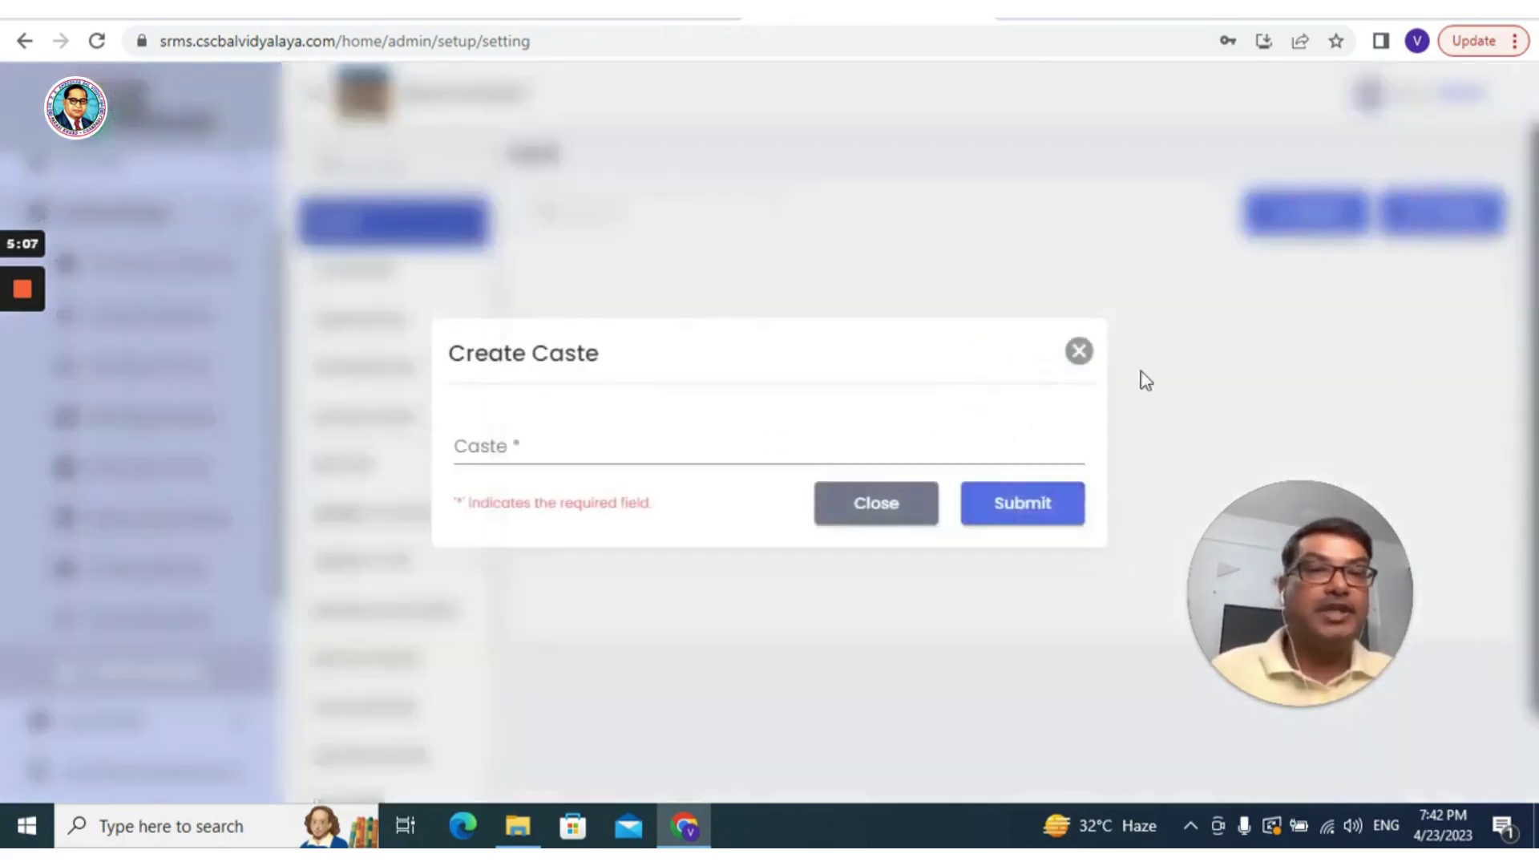
click(1079, 350)
click(1460, 231)
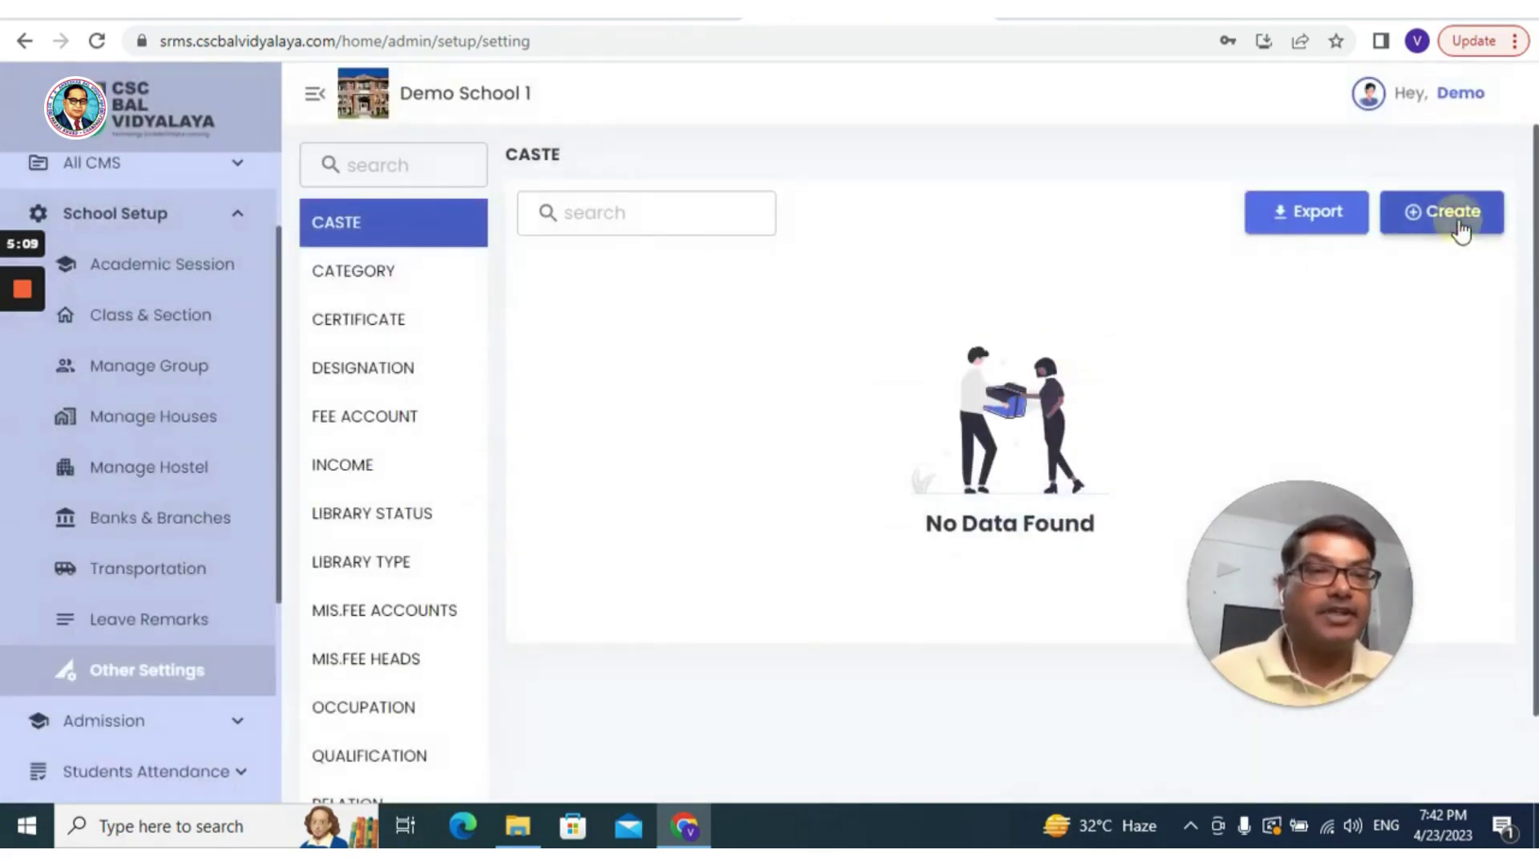
click(695, 447)
click(695, 448)
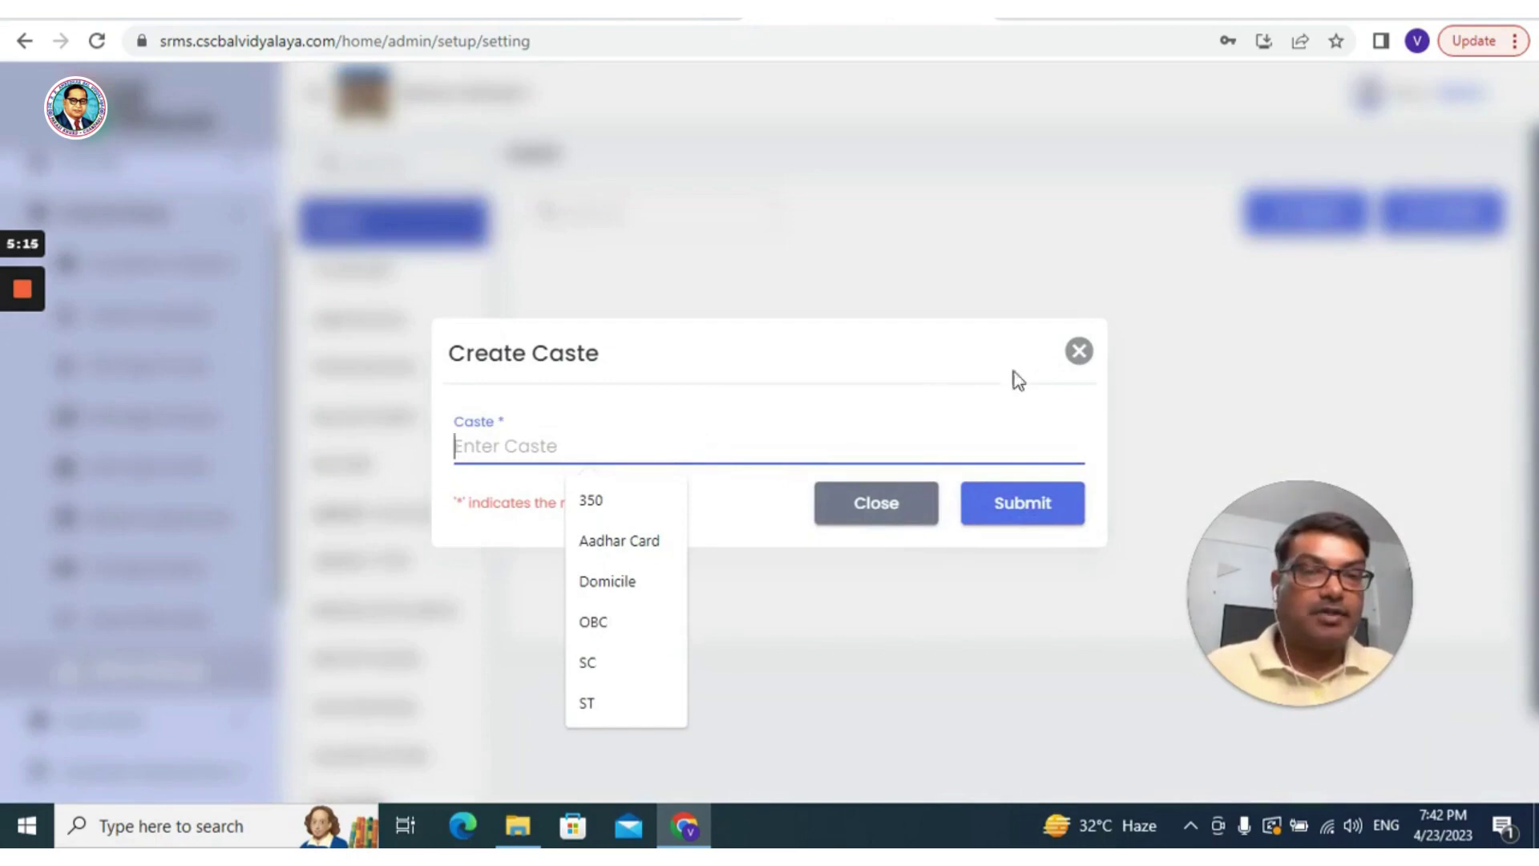
click(1079, 351)
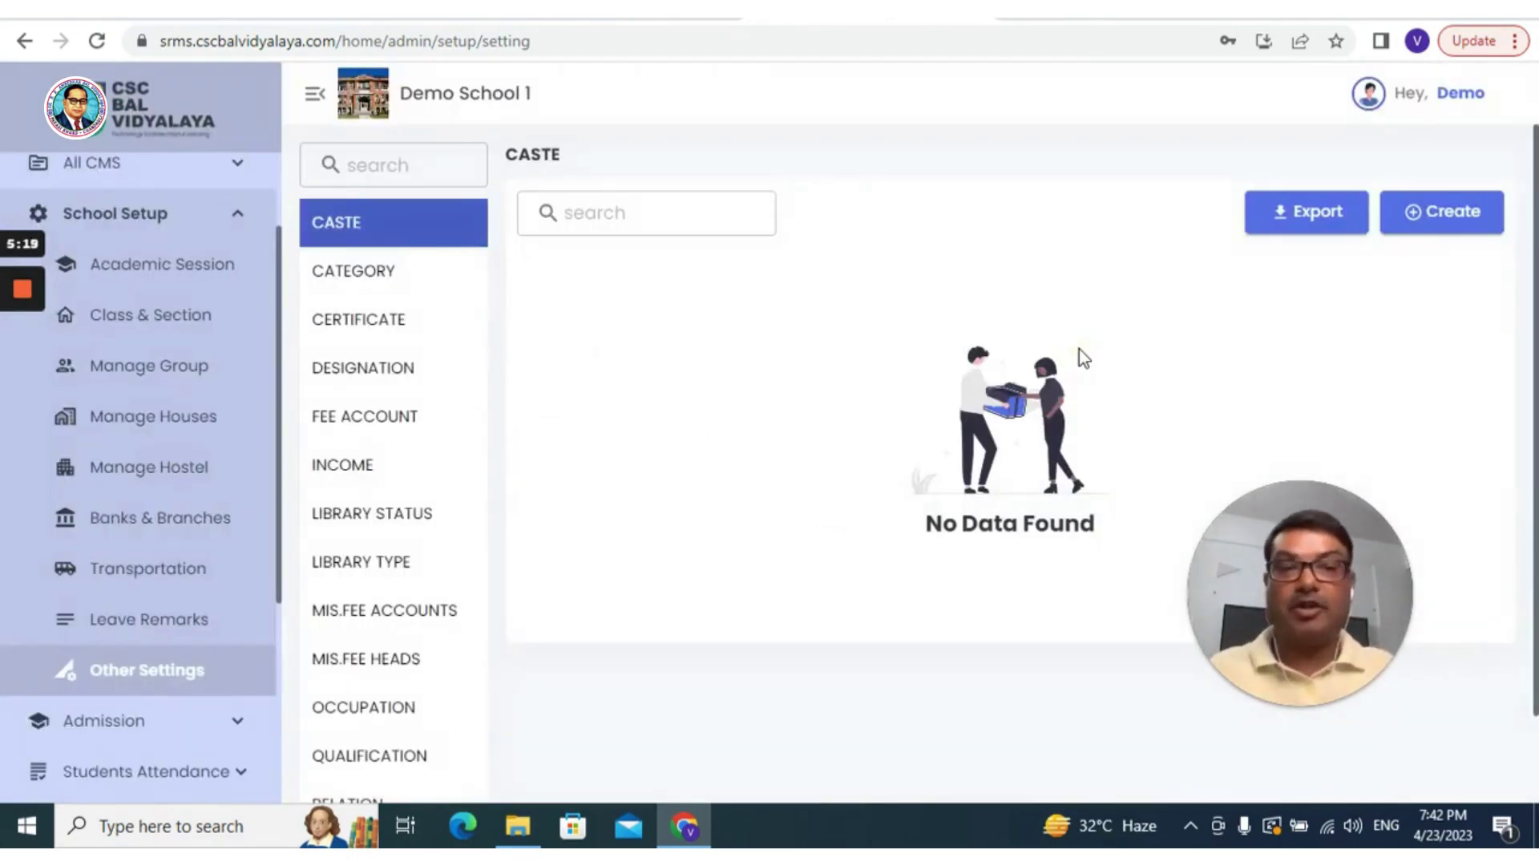
- Add a new category named "Others" to the Category settings
click(390, 285)
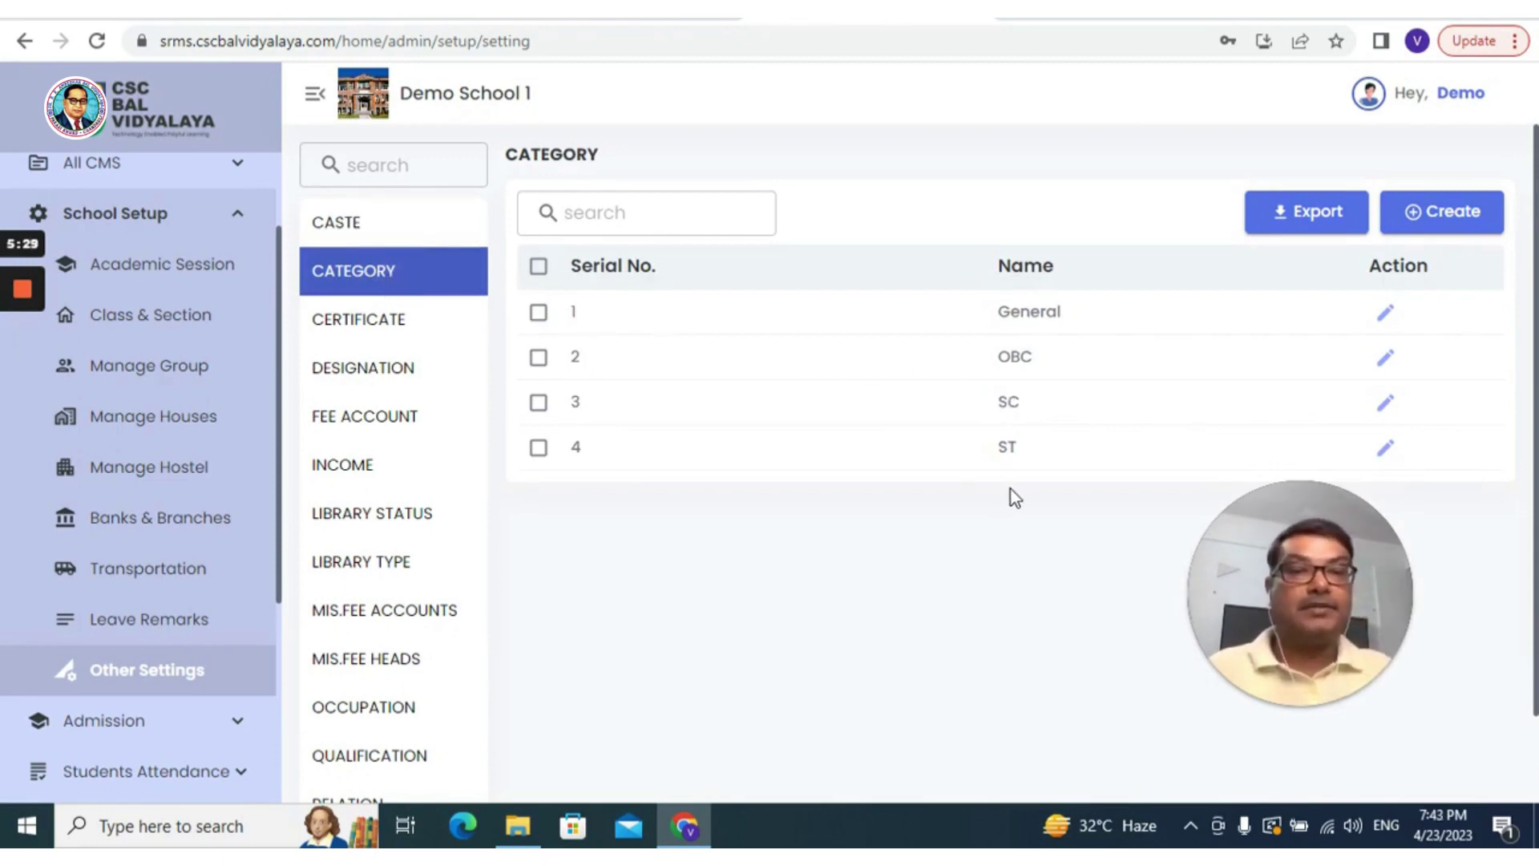
drag(1218, 542, 231, 596)
drag(163, 722, 8, 713)
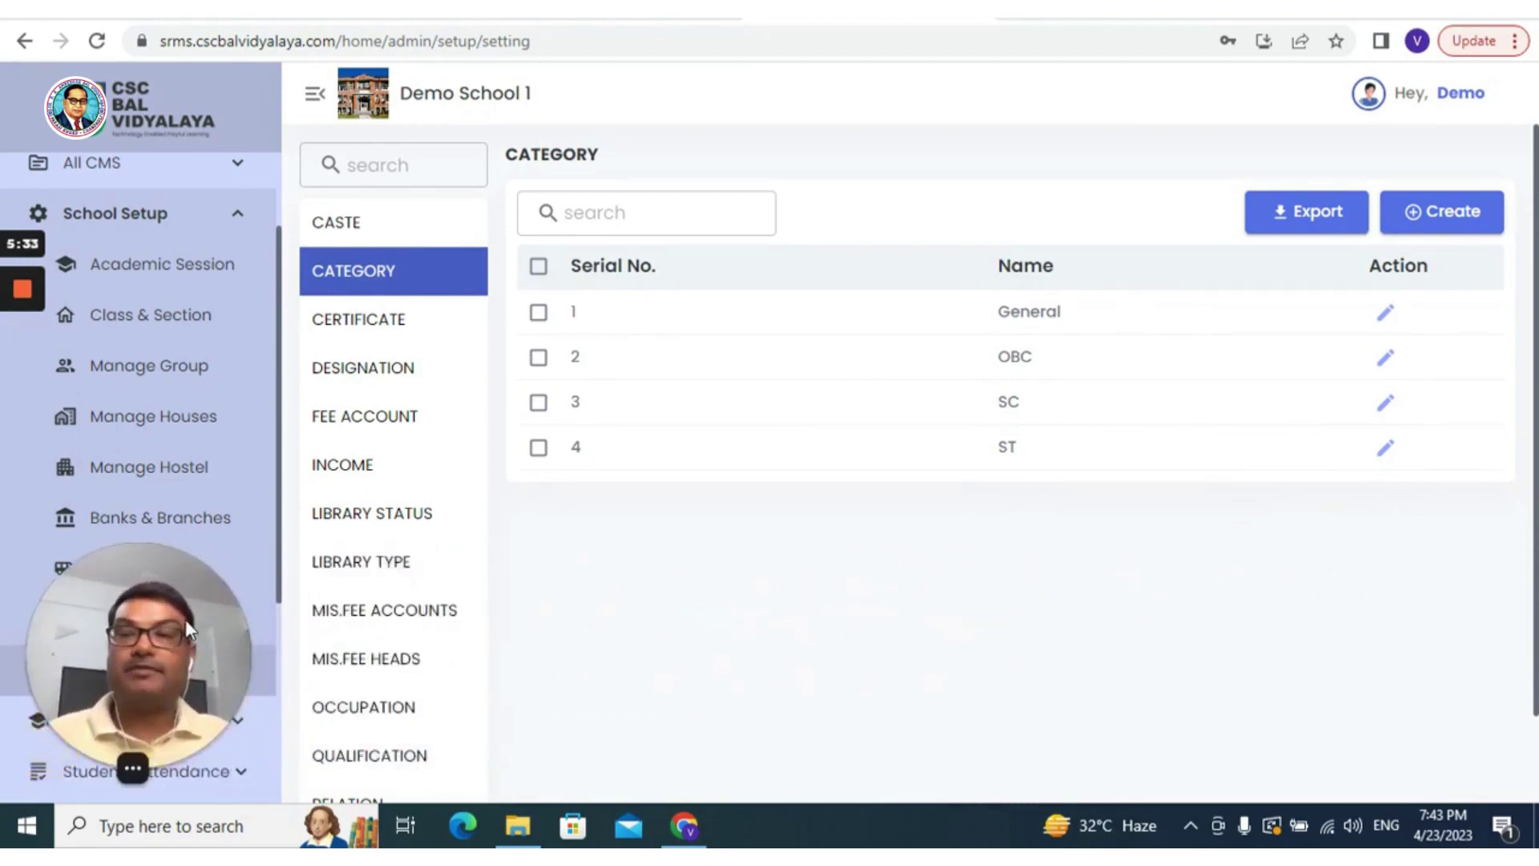
drag(165, 631, 1376, 634)
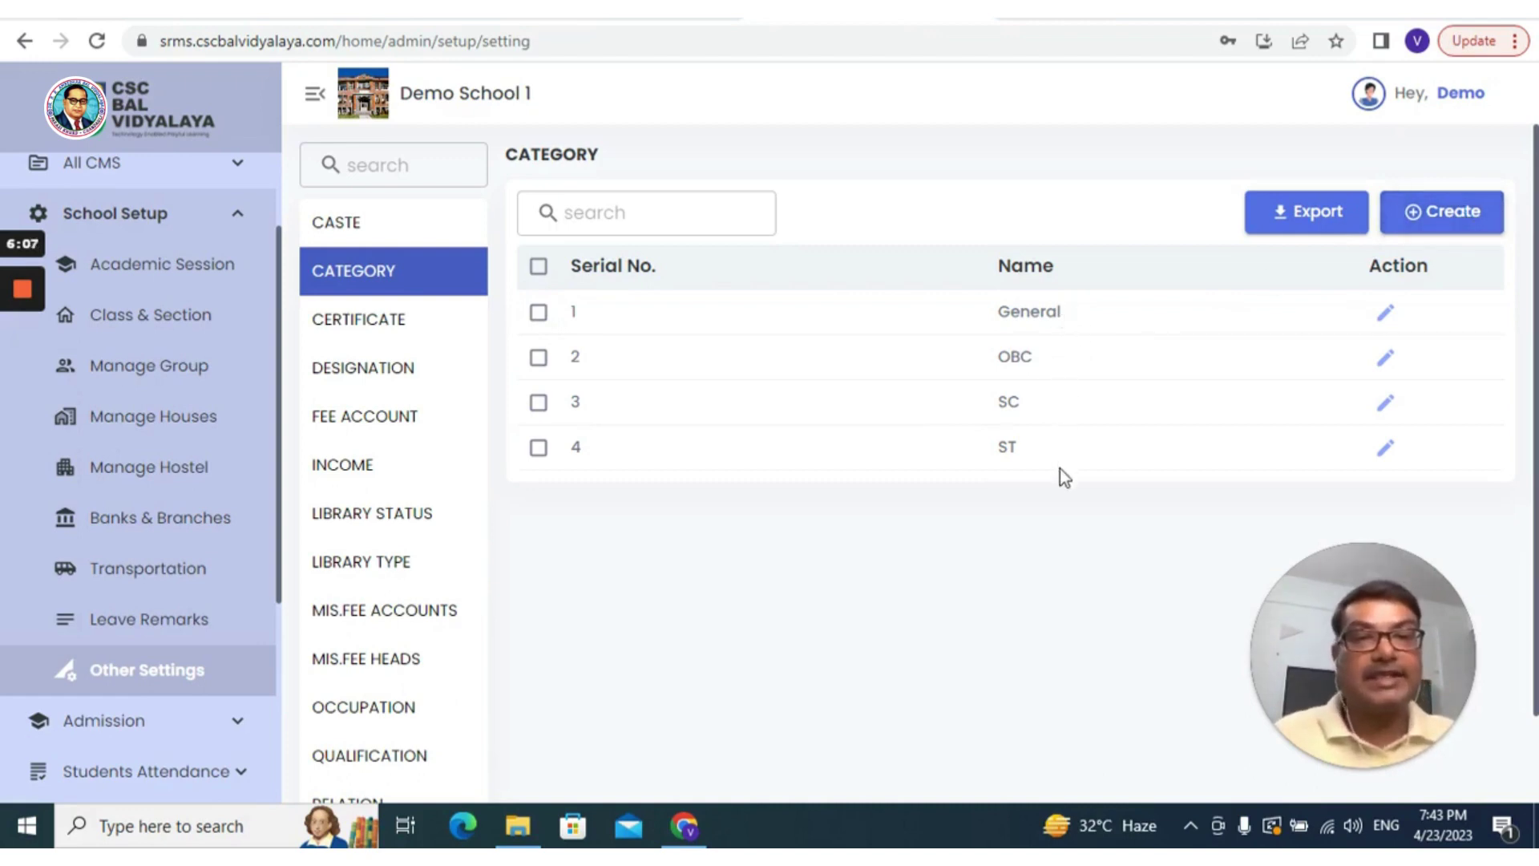
click(1443, 212)
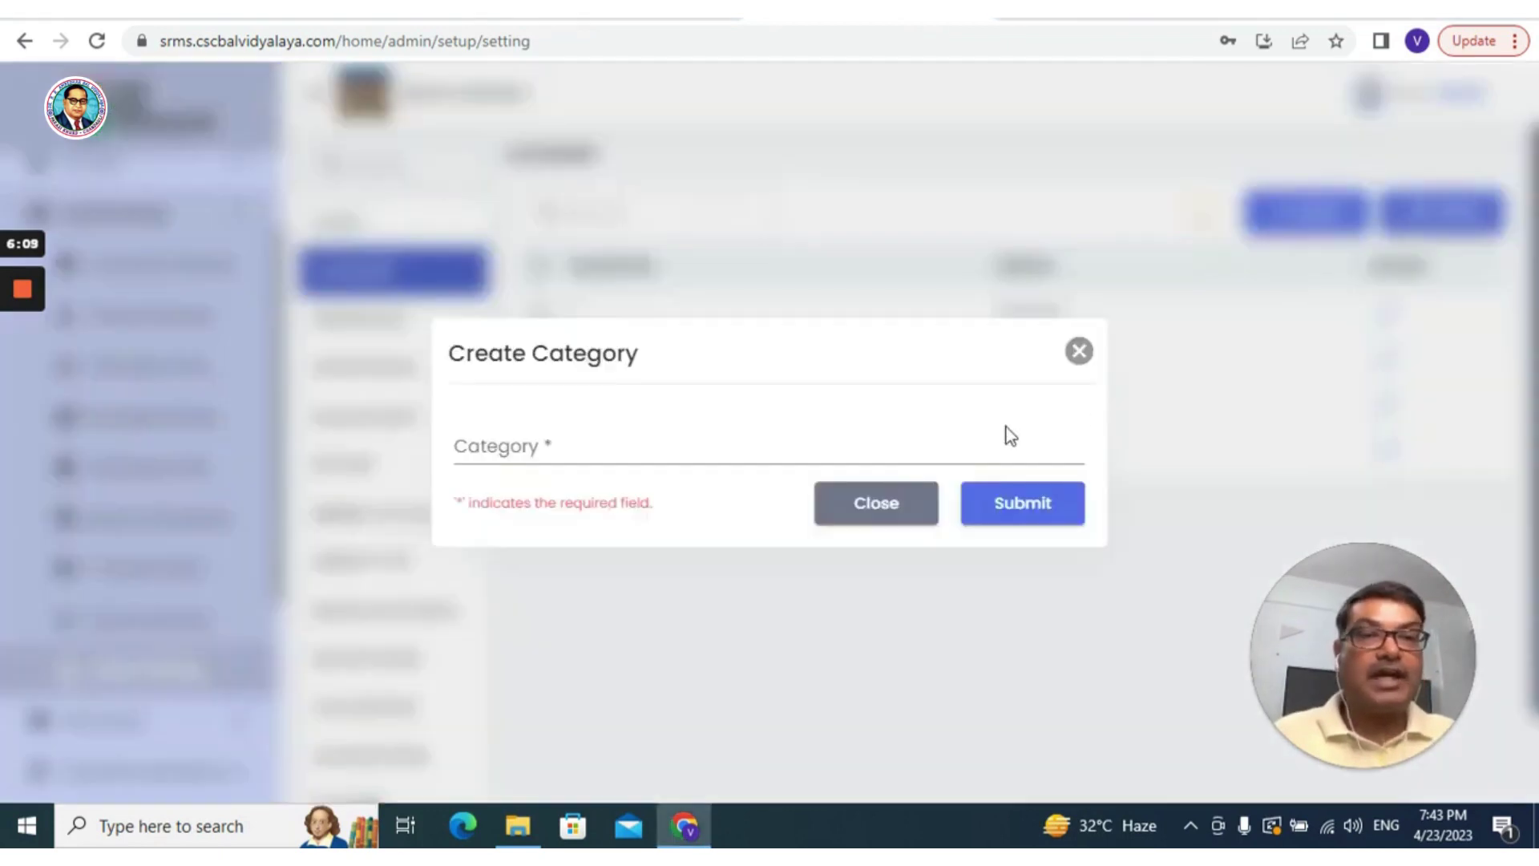
click(884, 453)
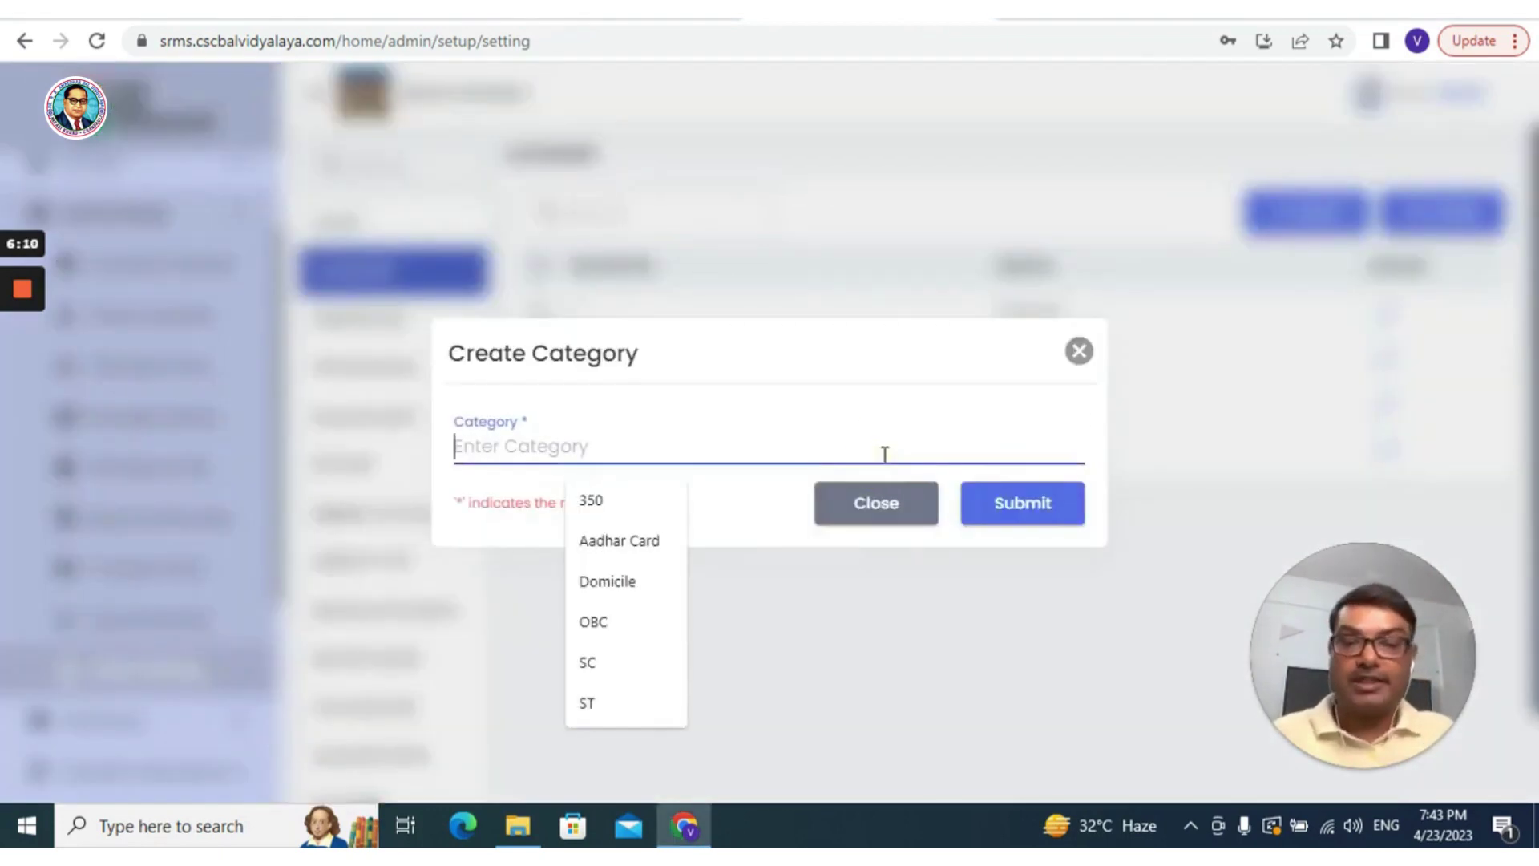
text(Others)
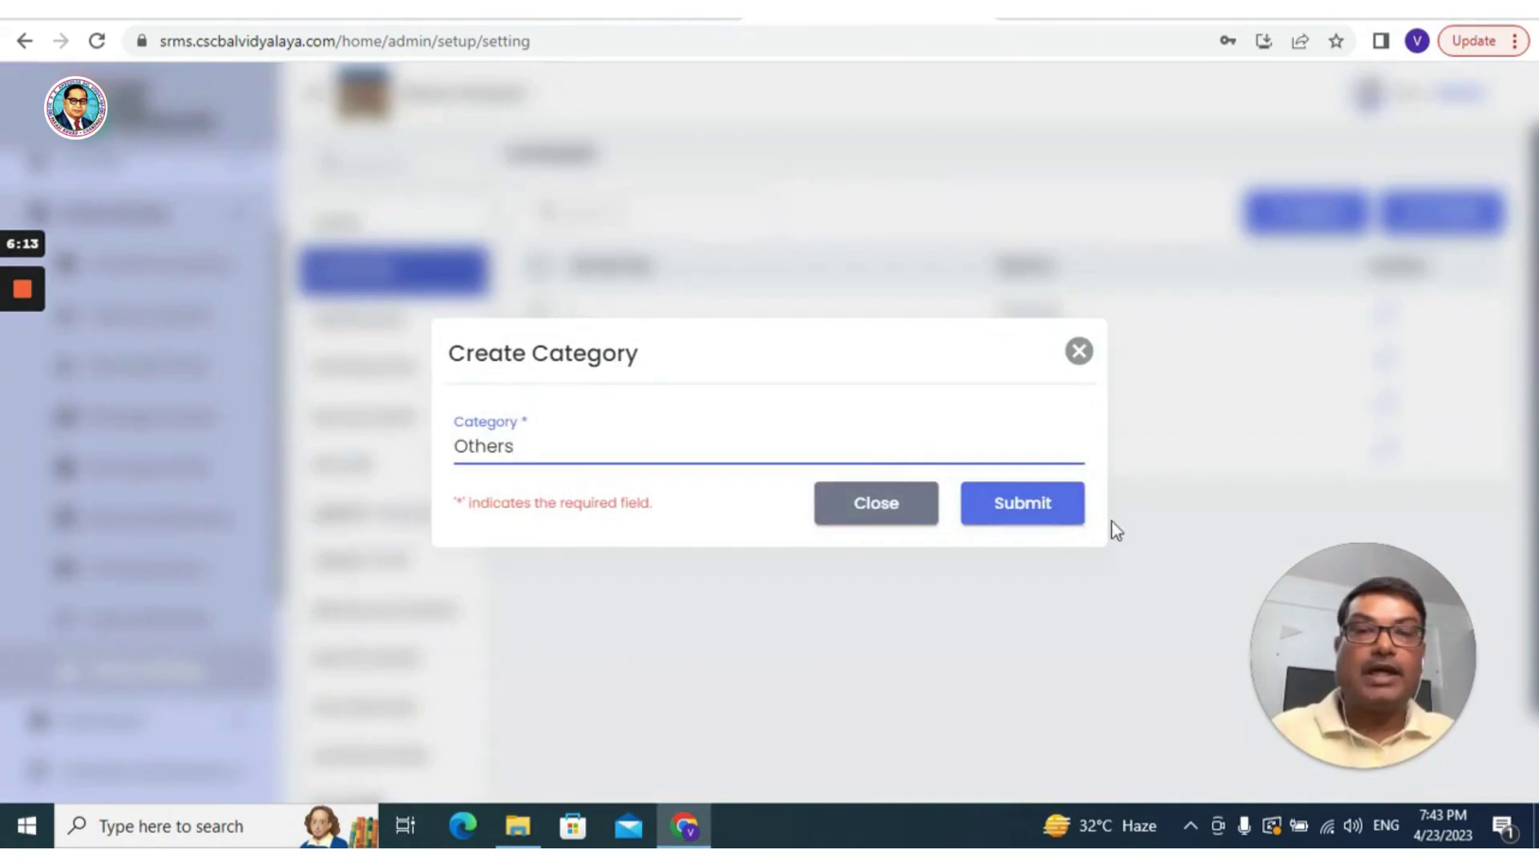
click(1045, 519)
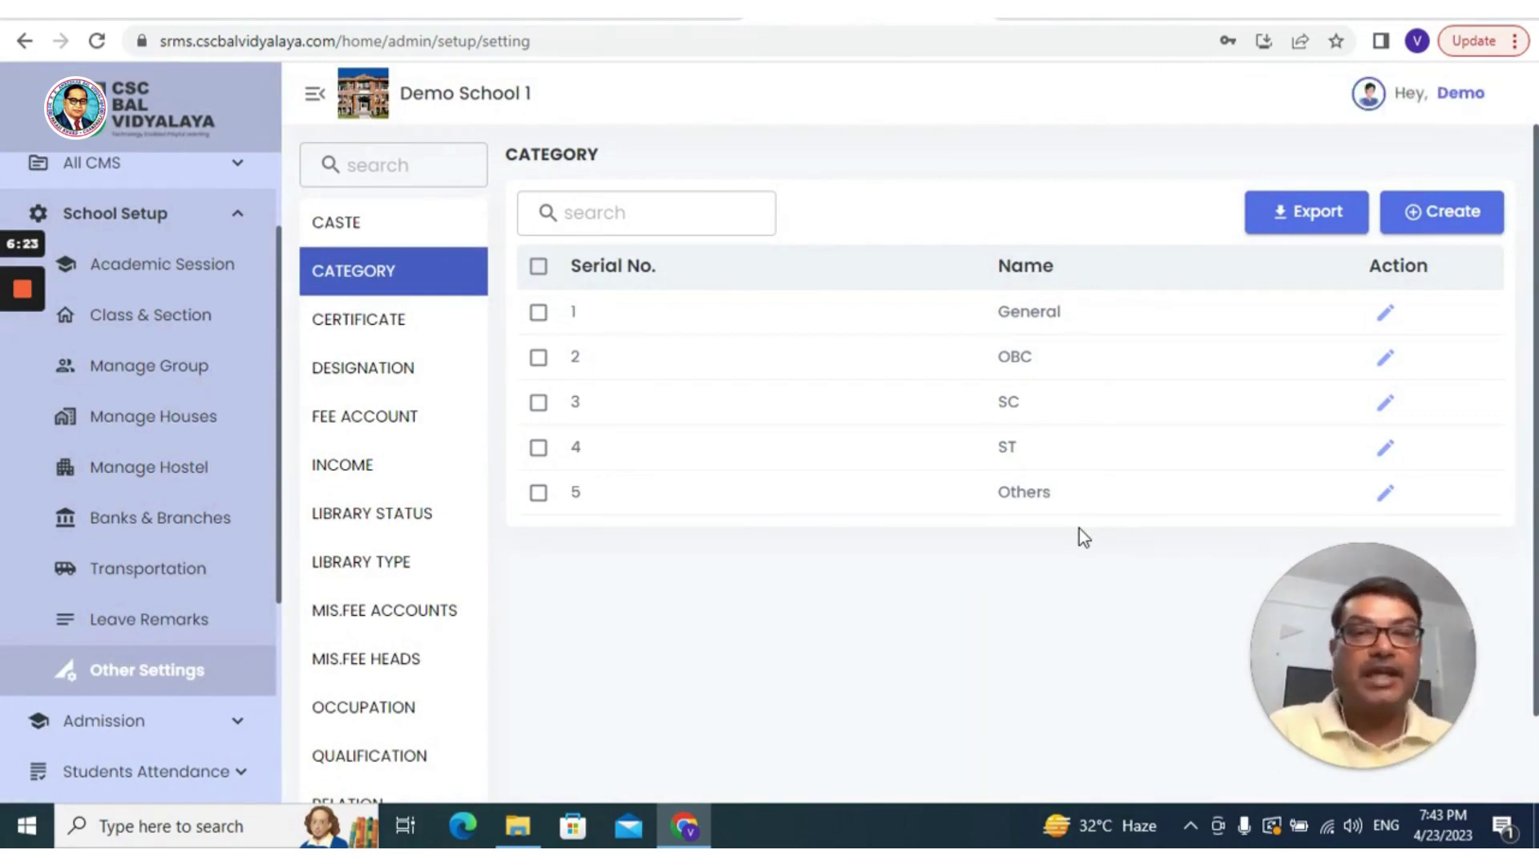
- View the edit form of the General category and close it without changing anything
click(1383, 312)
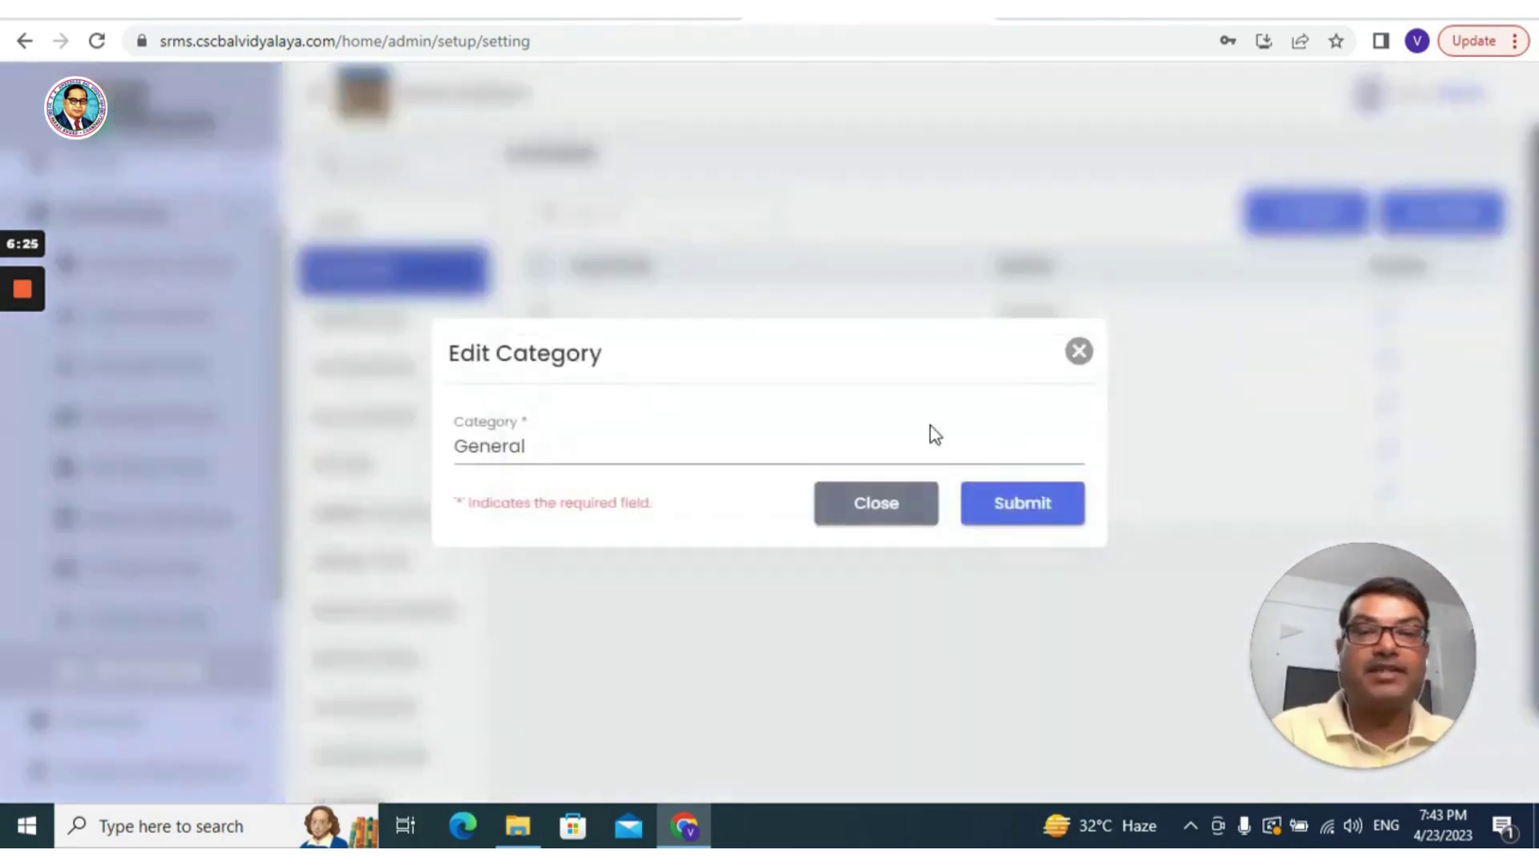
click(1079, 354)
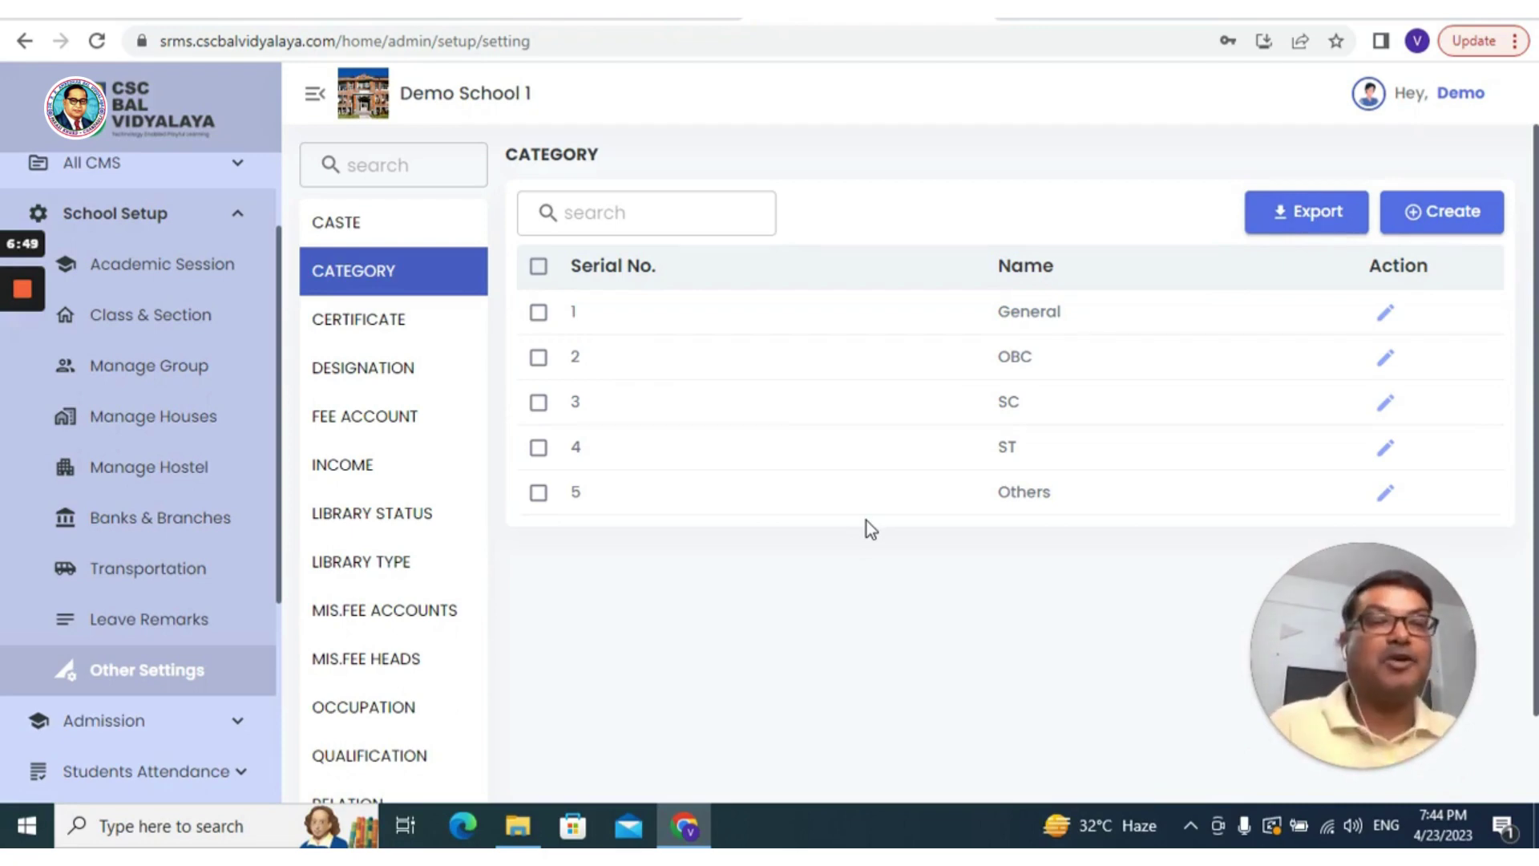
- Go to the Certificate settings and start creating a new certificate entry
click(345, 318)
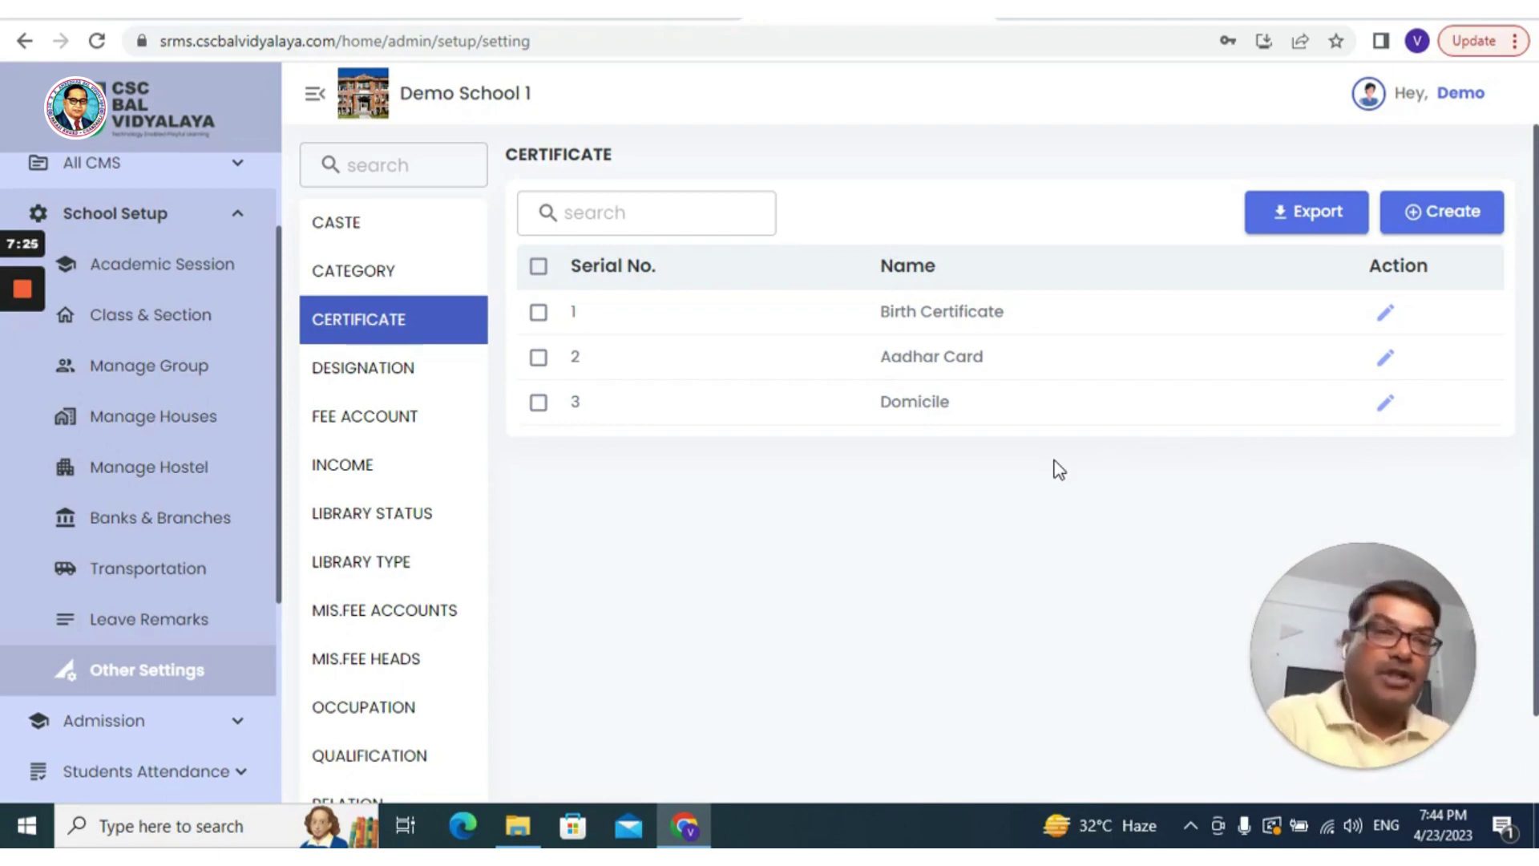
click(1441, 213)
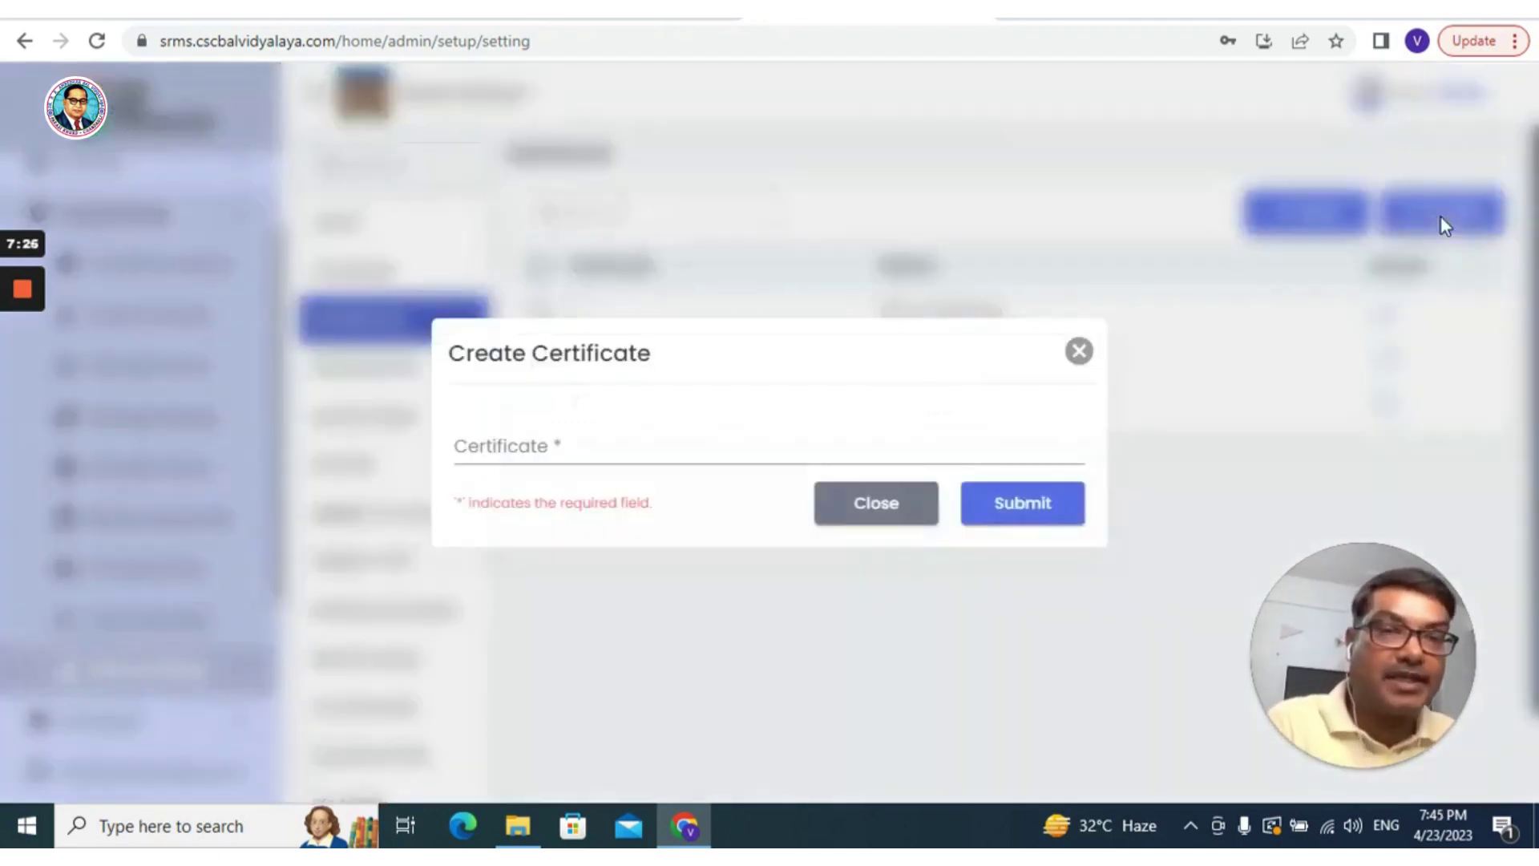
click(503, 448)
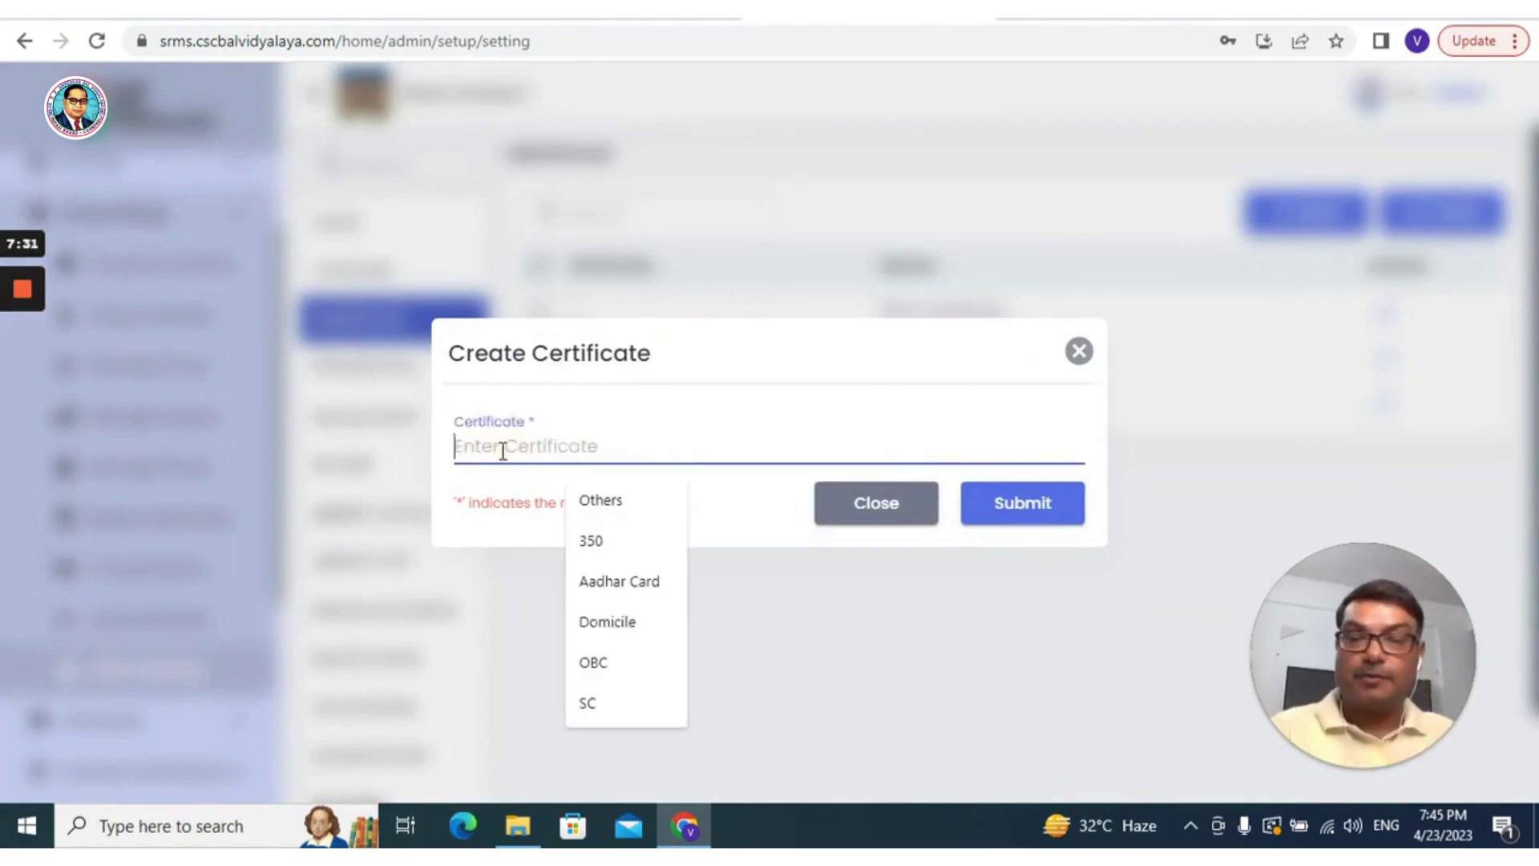
text(Caste)
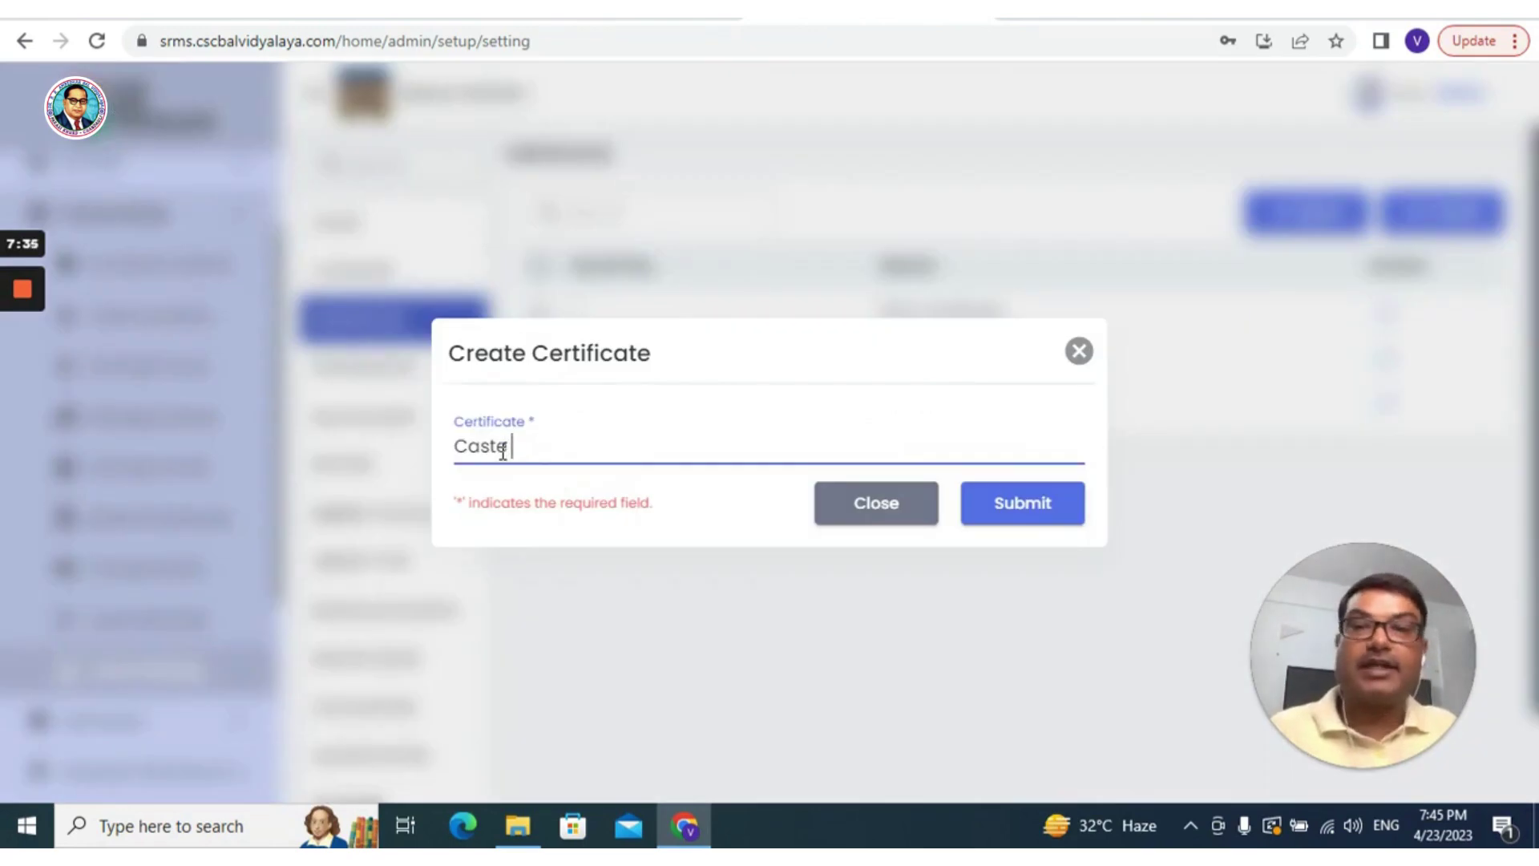
key(BackSpace)
key(BackSpace)
key(BackSpace)
key(BackSpace)
key(BackSpace)
key(BackSpace)
- Enter "Income Certificate" as the new certificate's name instead of "Caste" and submit the entry
text(In)
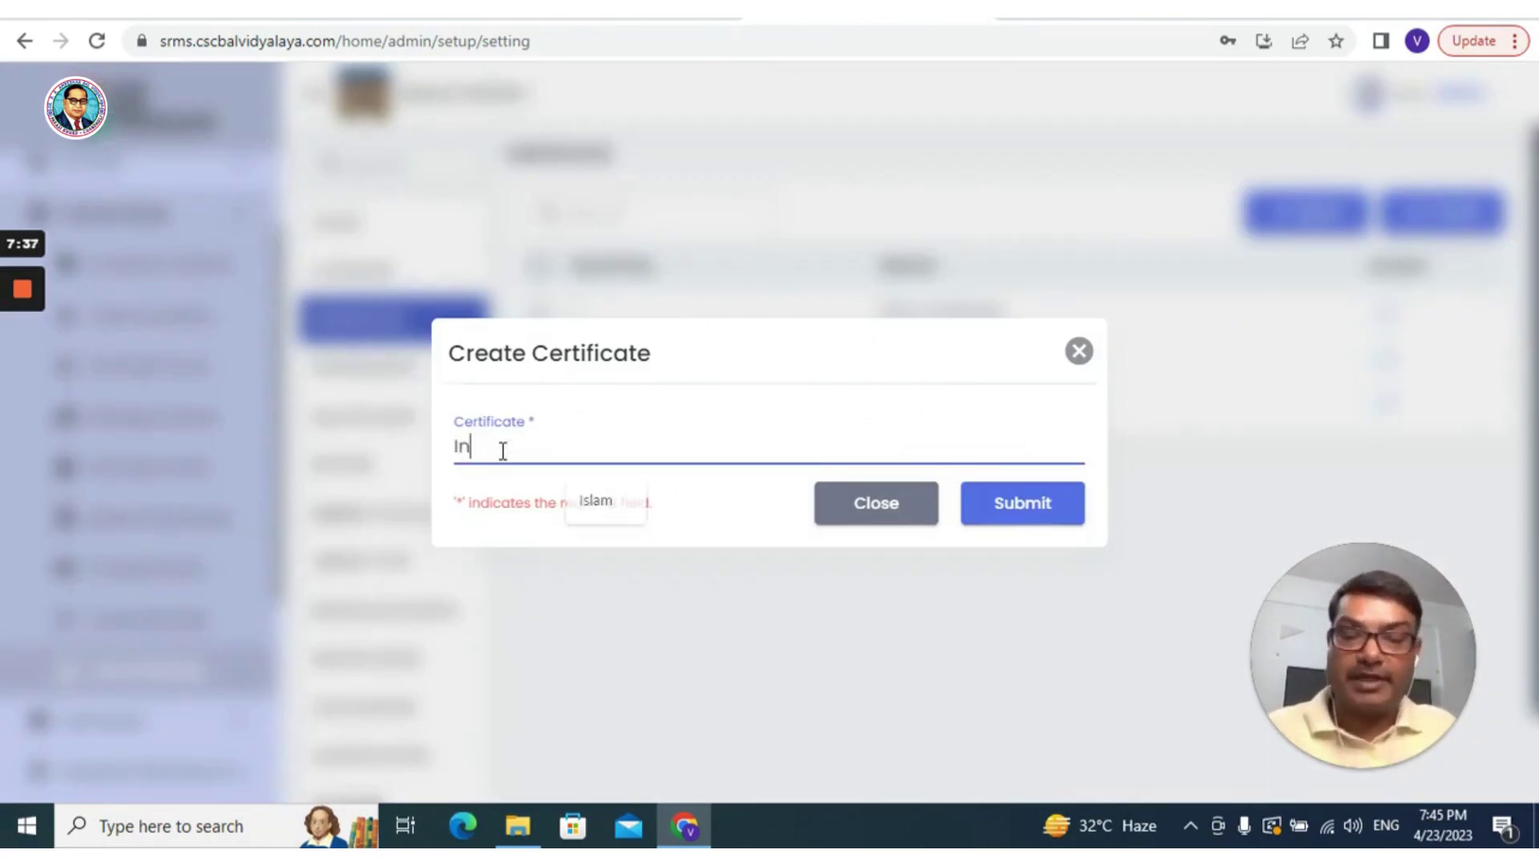
text(come S)
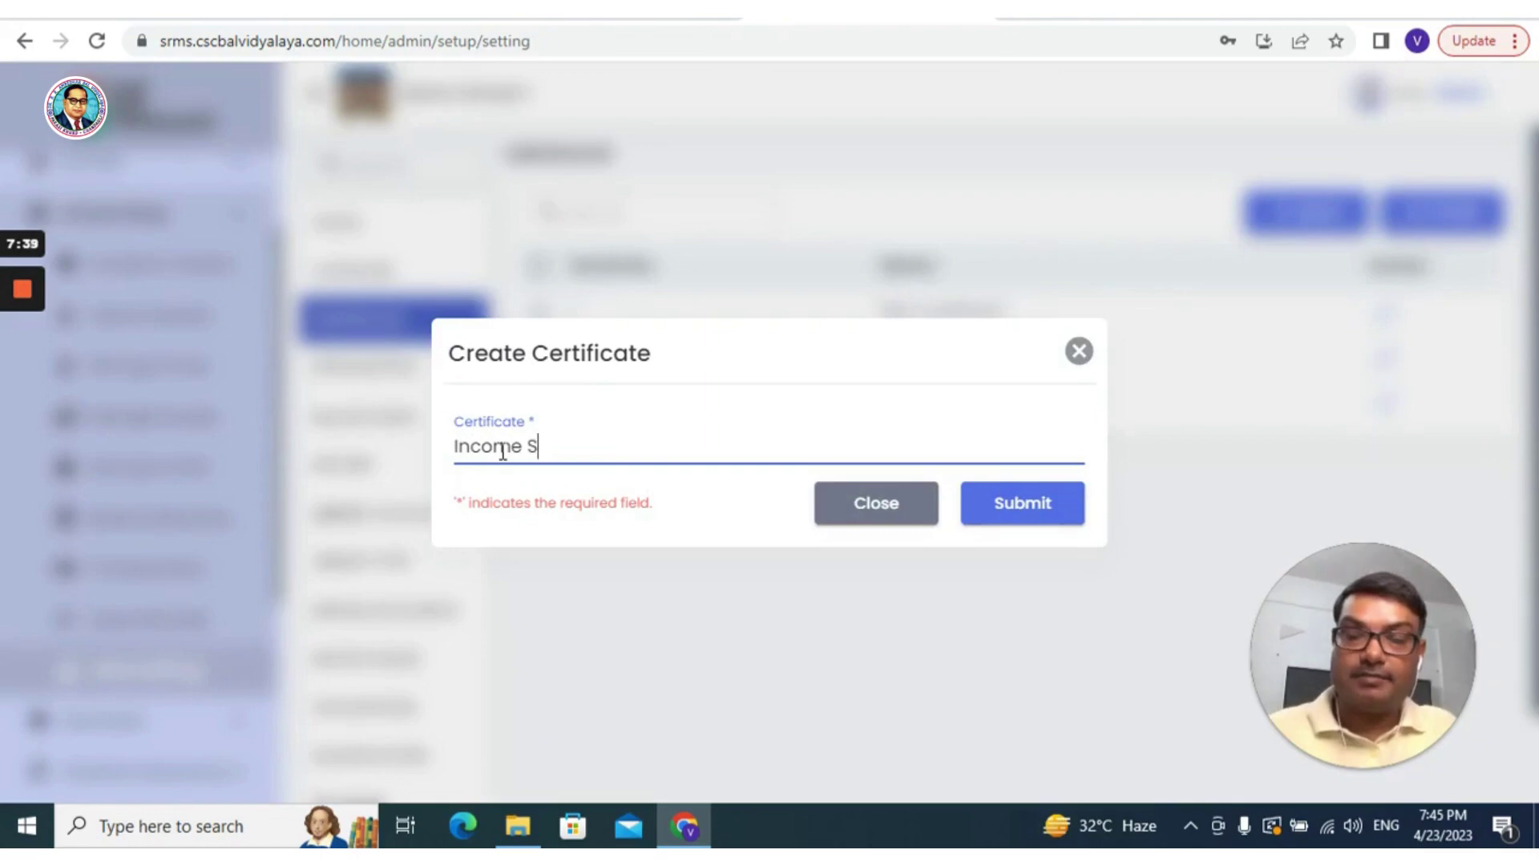
key(BackSpace)
text(Certi)
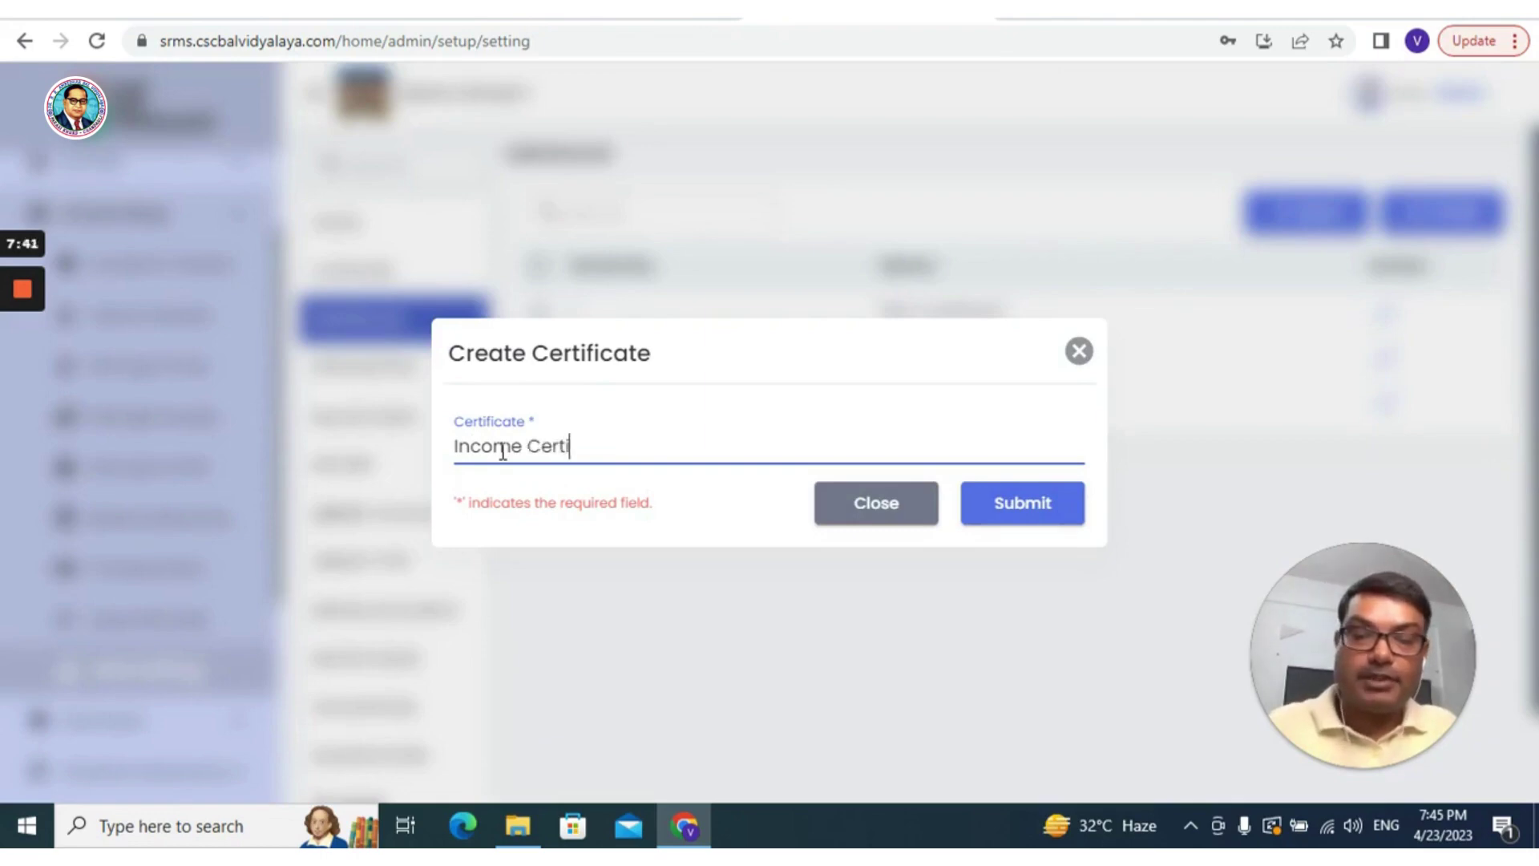
text(ficate)
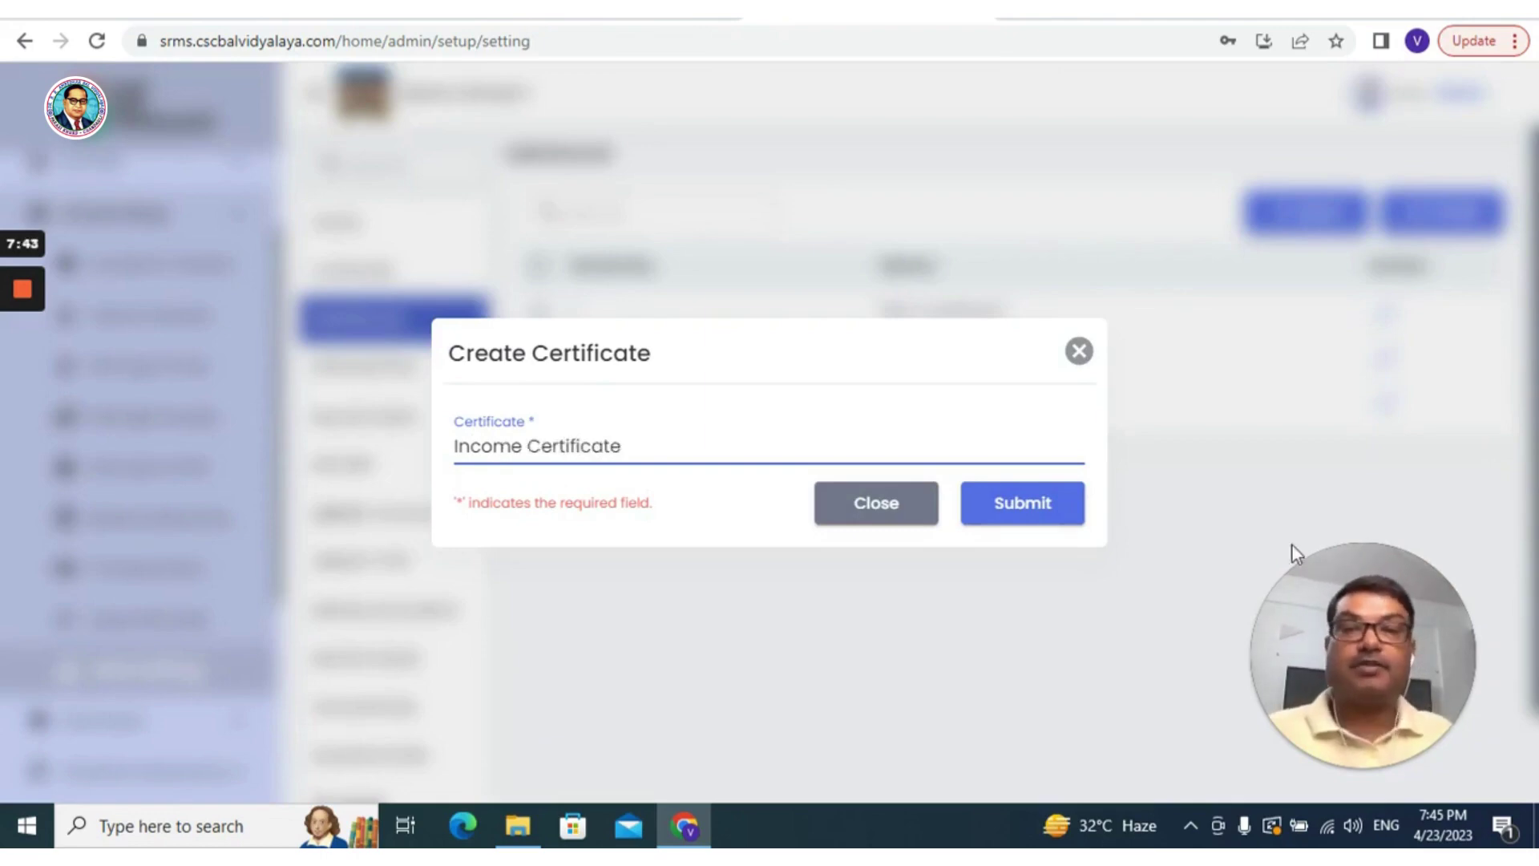
click(1054, 513)
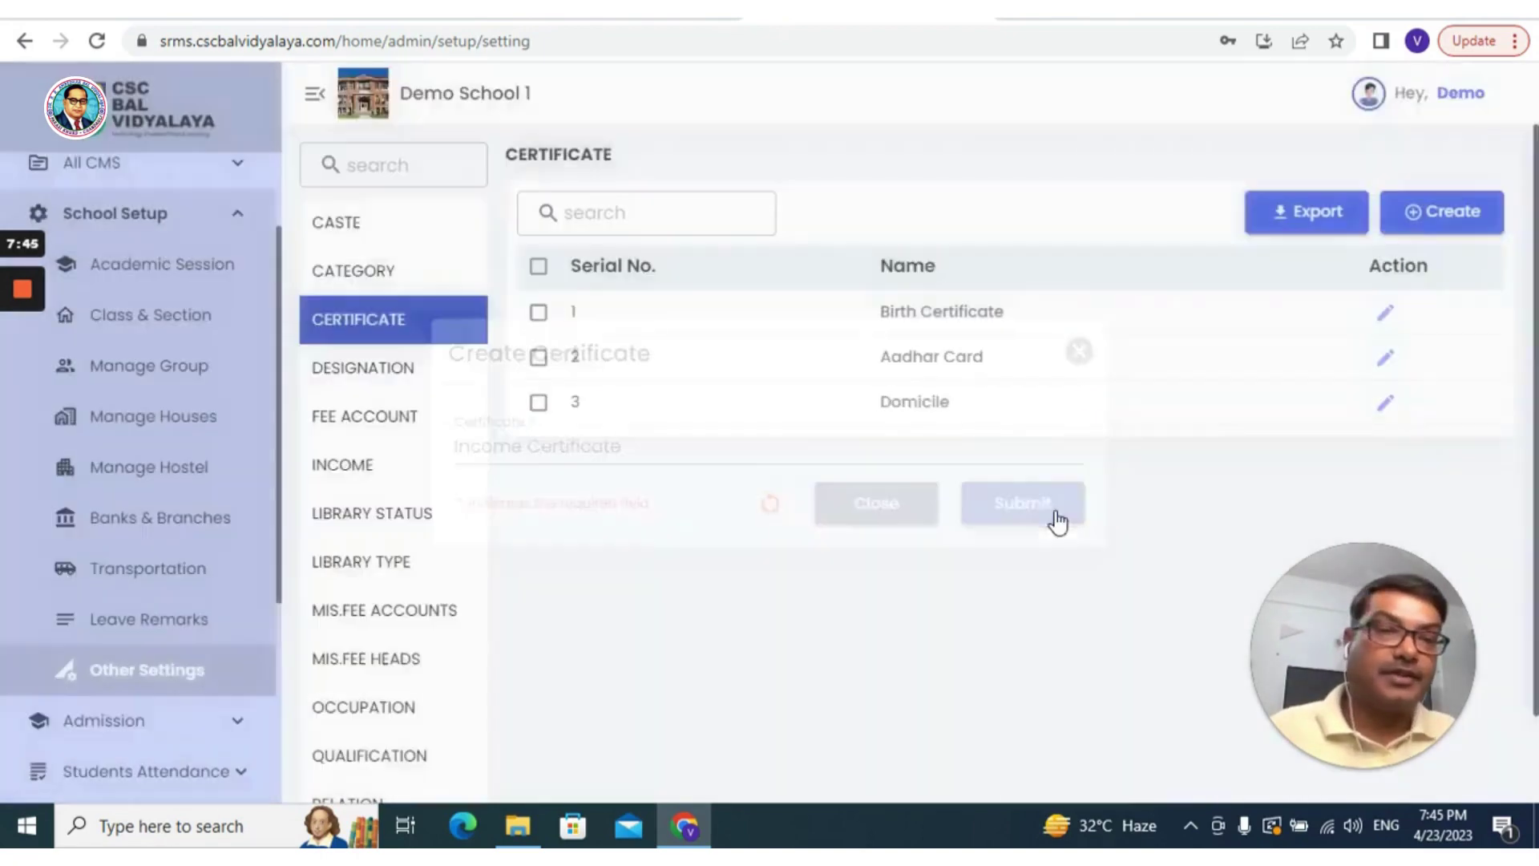
- Add a new certificate named "Caste Certificate" to the Certificate settings
click(1435, 215)
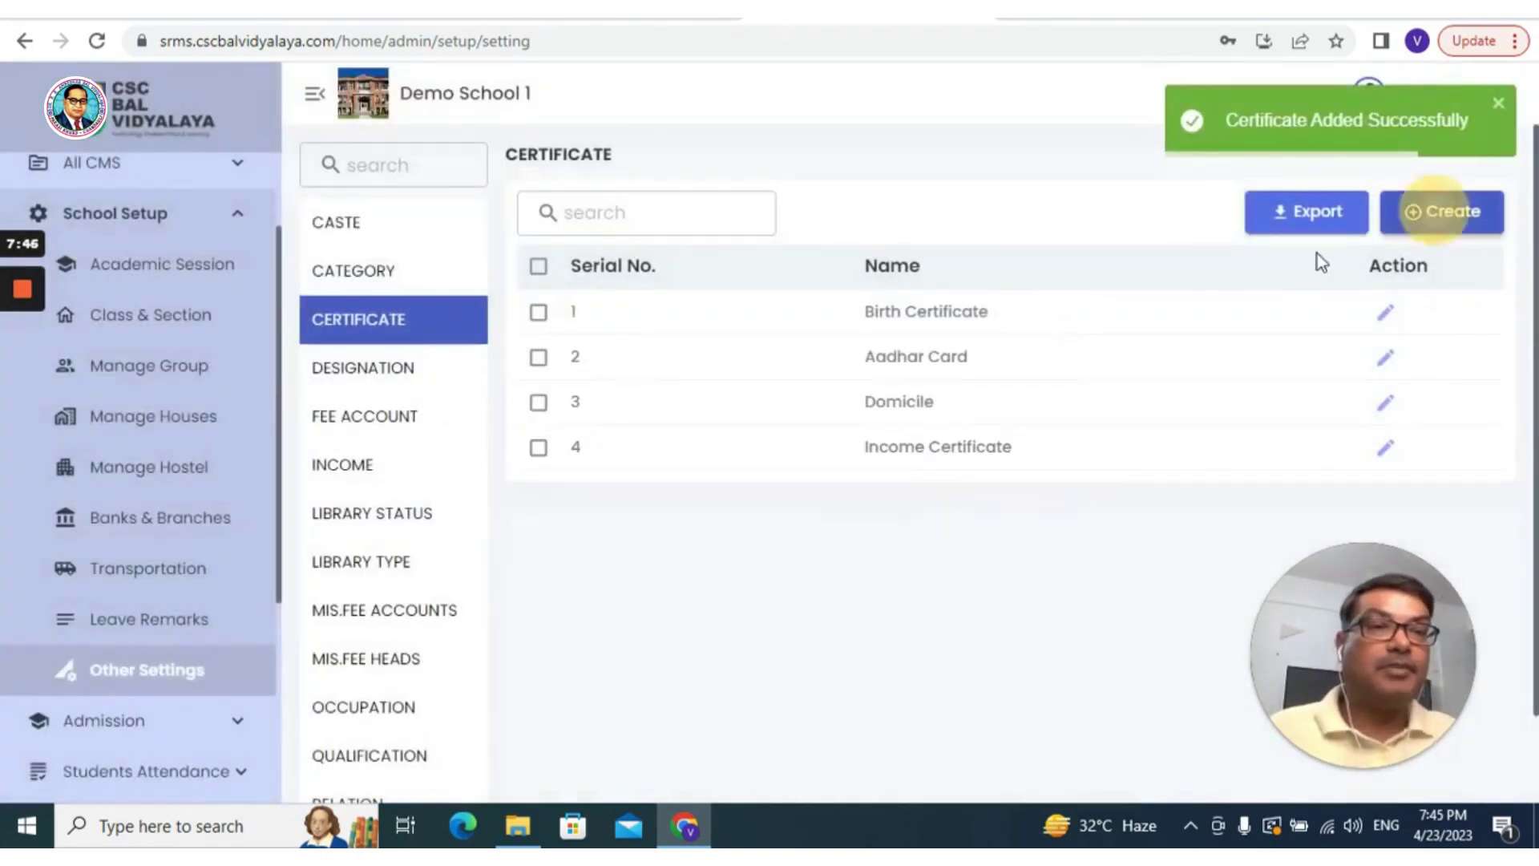
click(741, 447)
text(C)
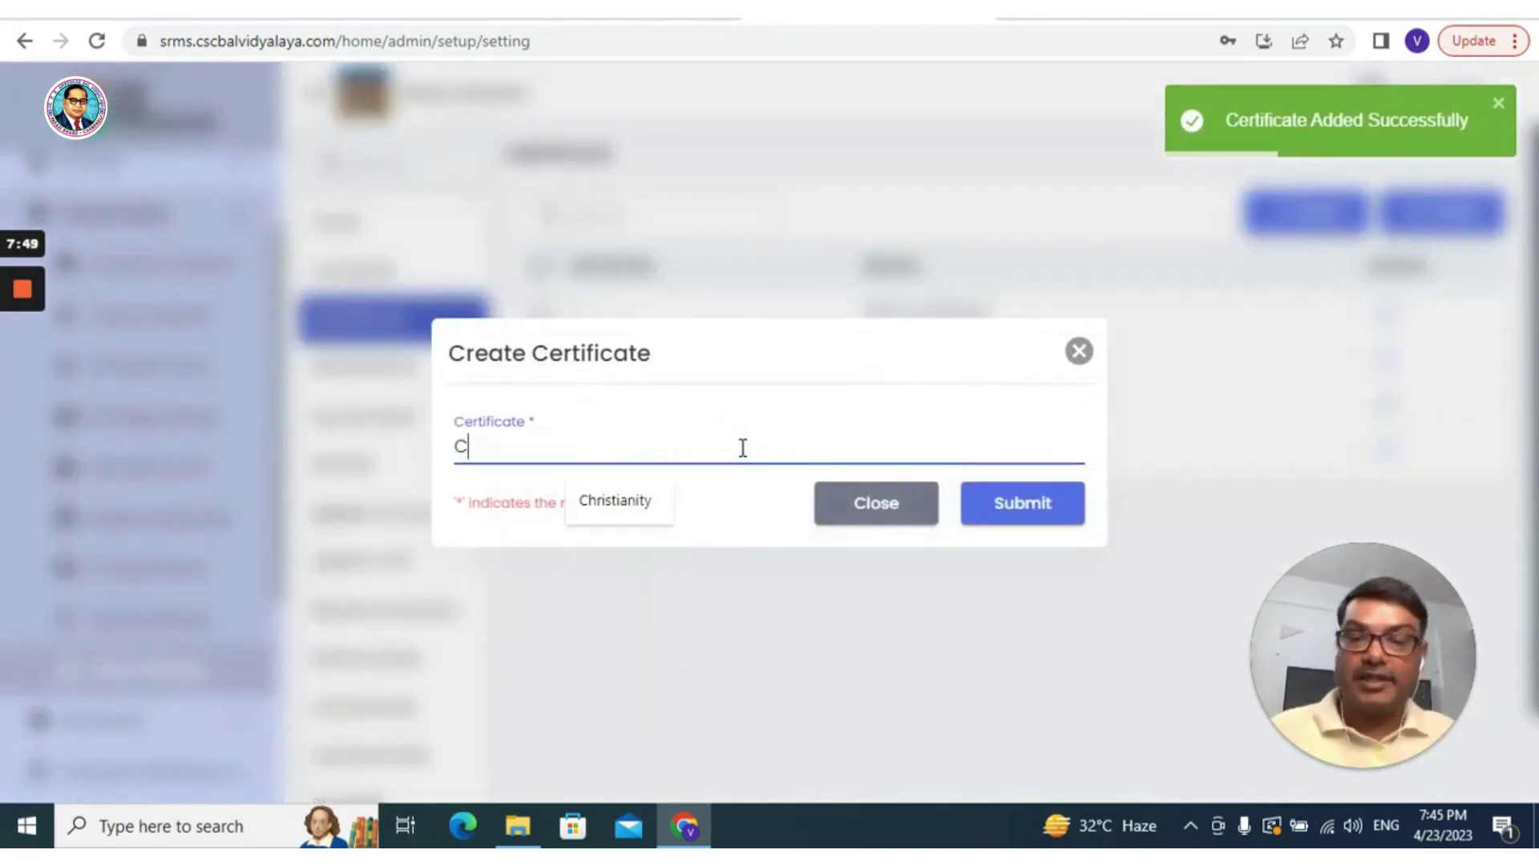
text(aste )
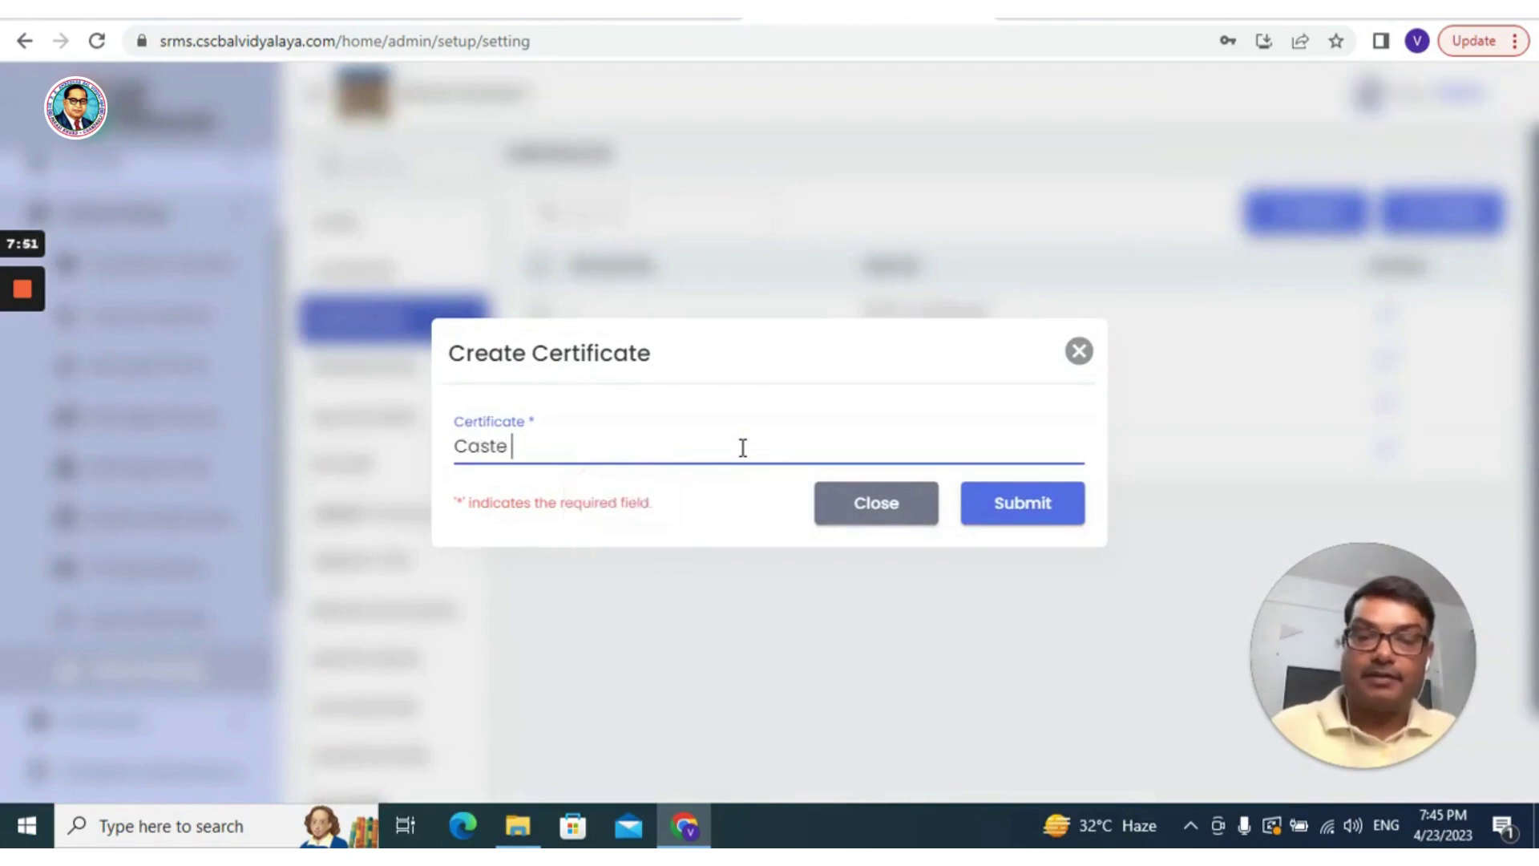
text(Certifica)
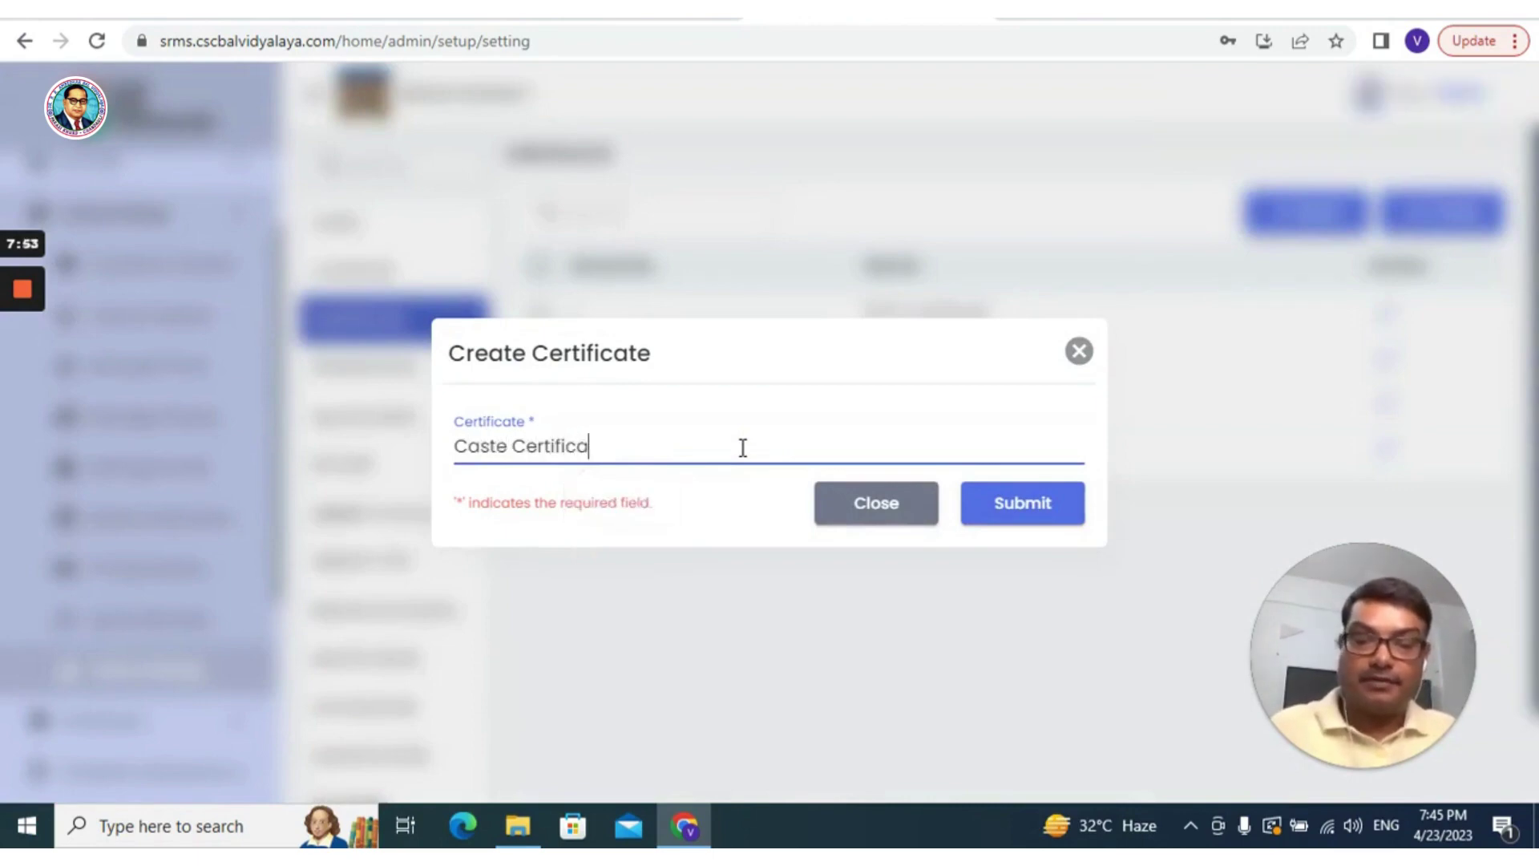
text(te)
click(1002, 511)
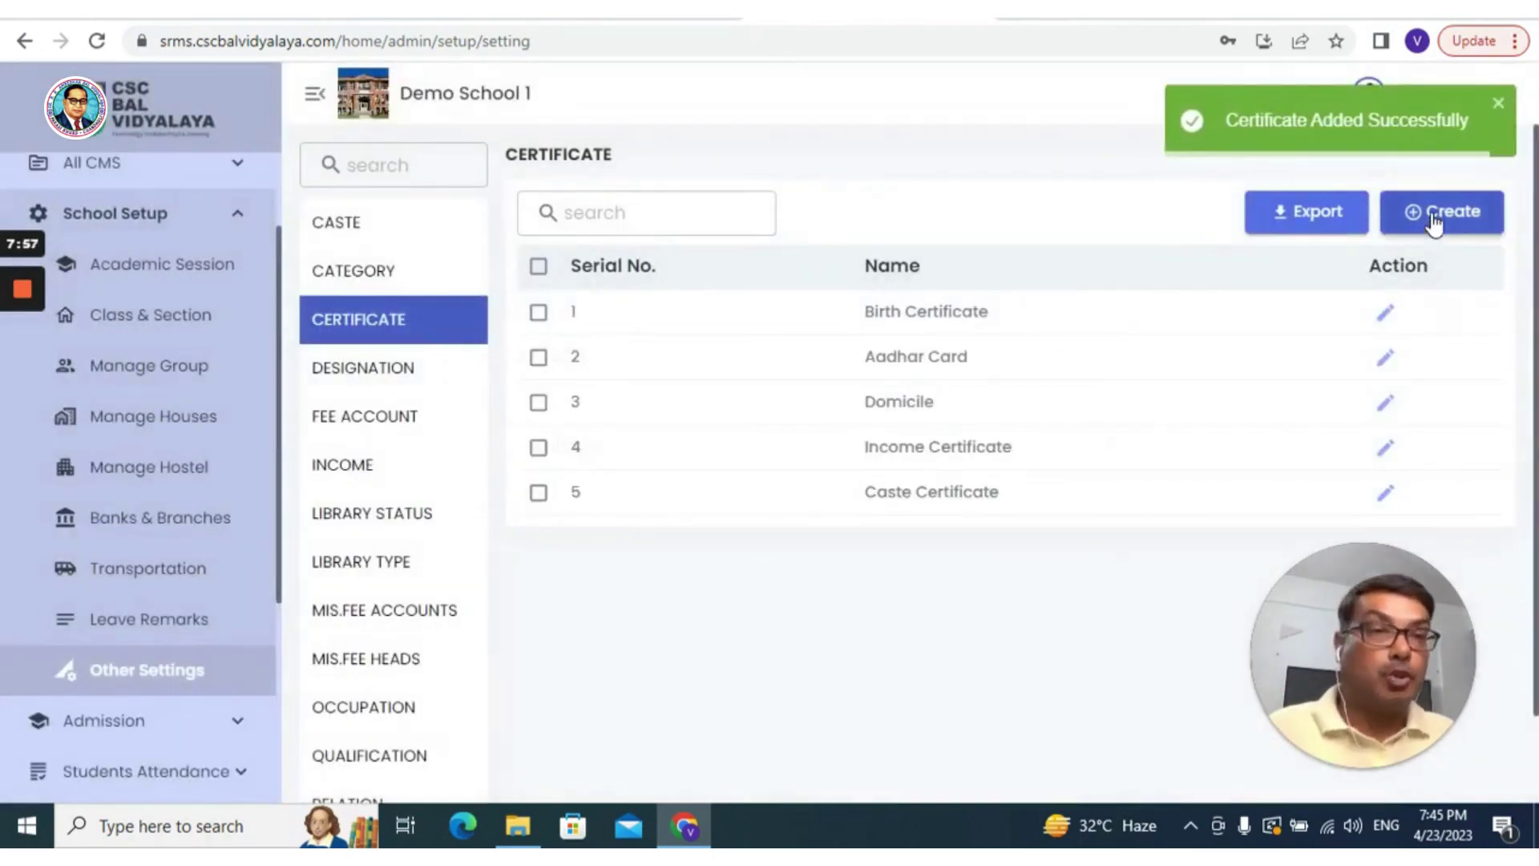
- Create another certificate entry named "School Leaving Certificate" and submit it
click(1434, 218)
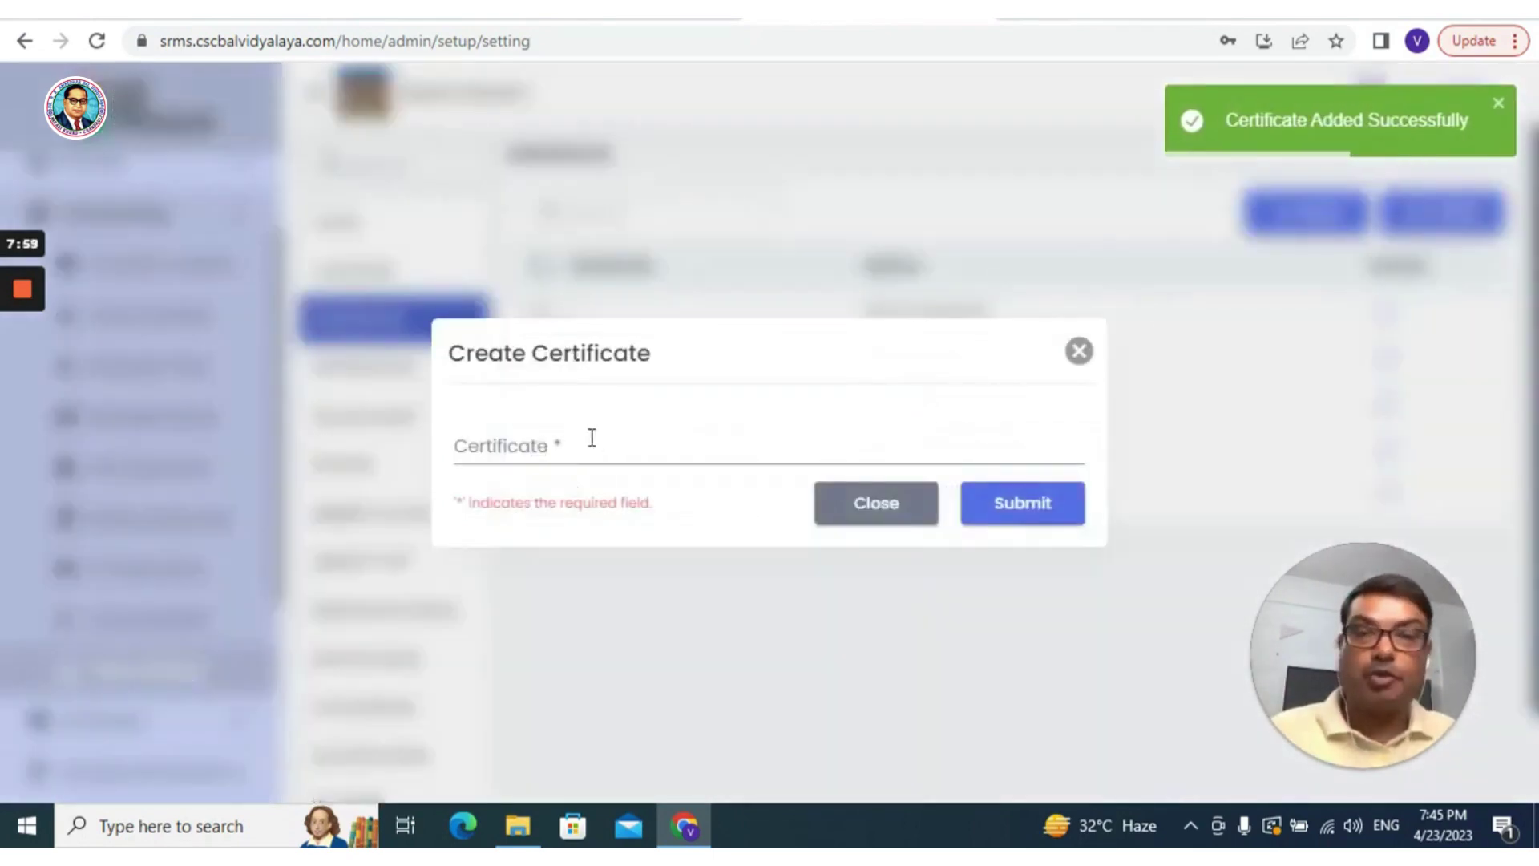
click(590, 445)
text(S)
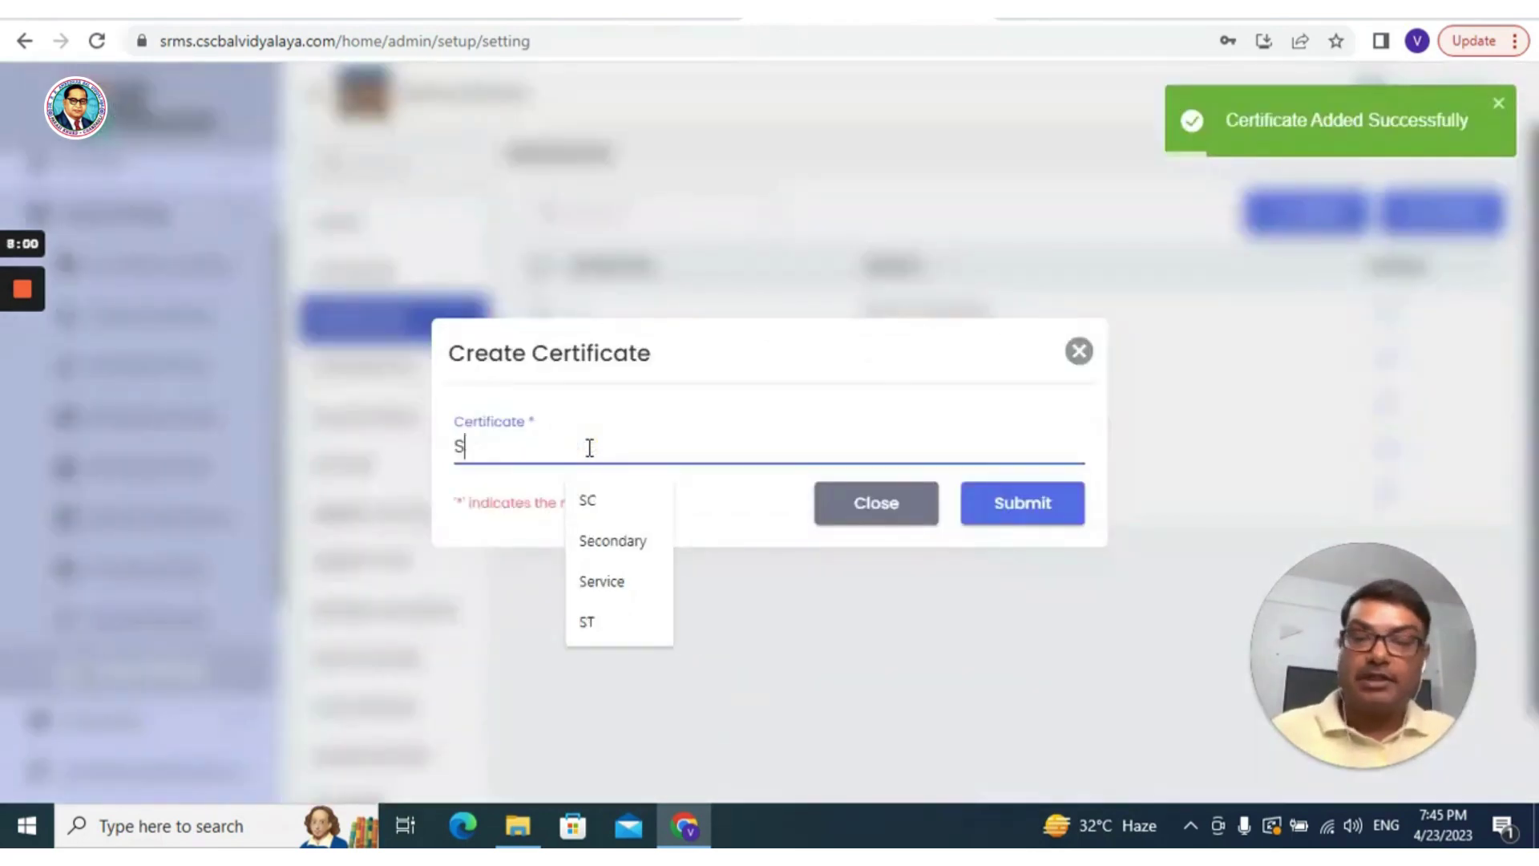
text(chool L)
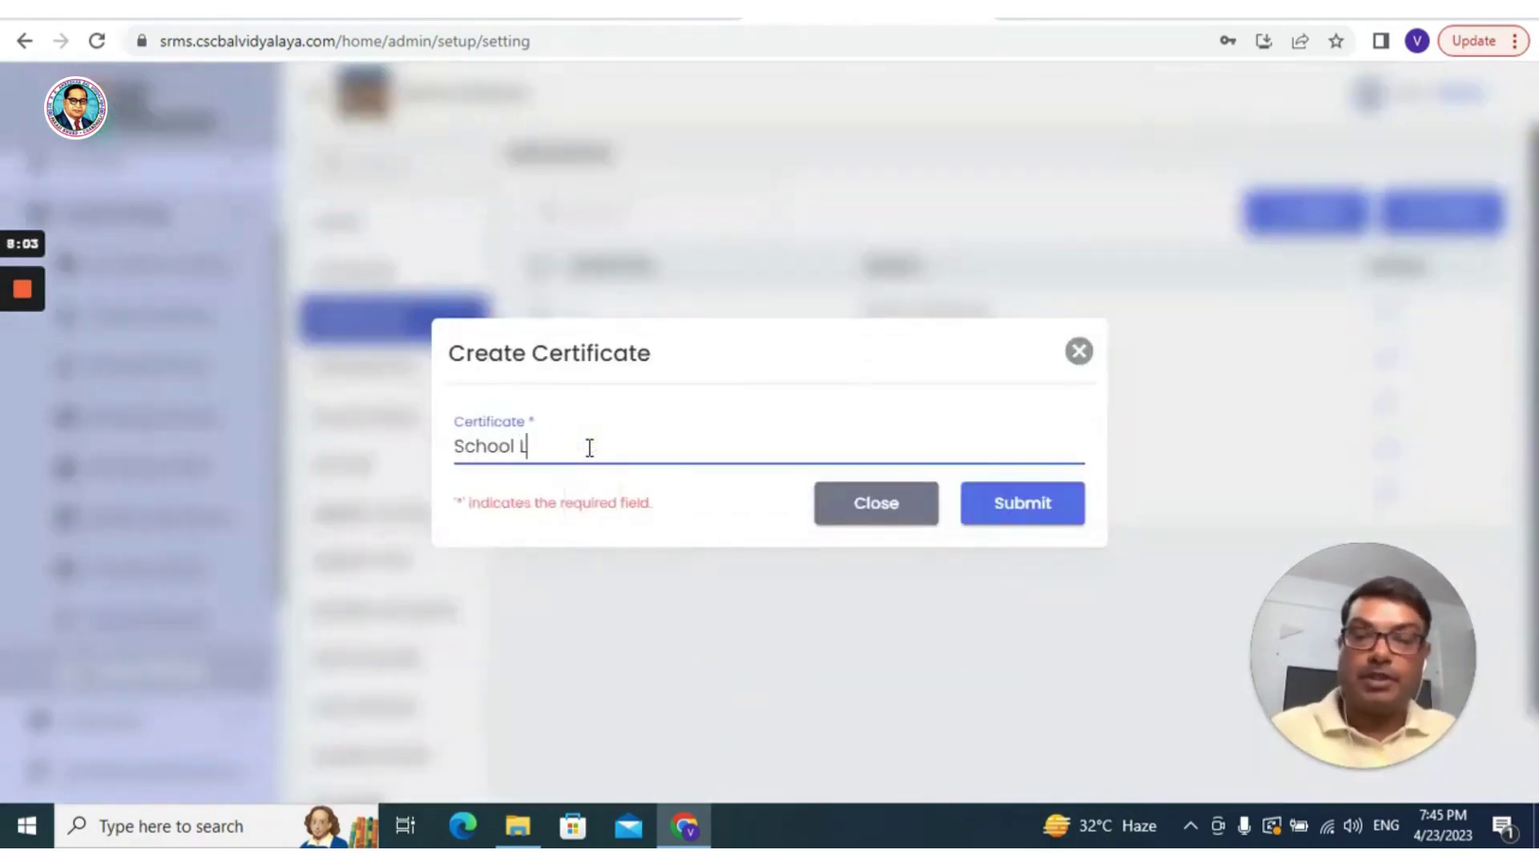
text(eaving)
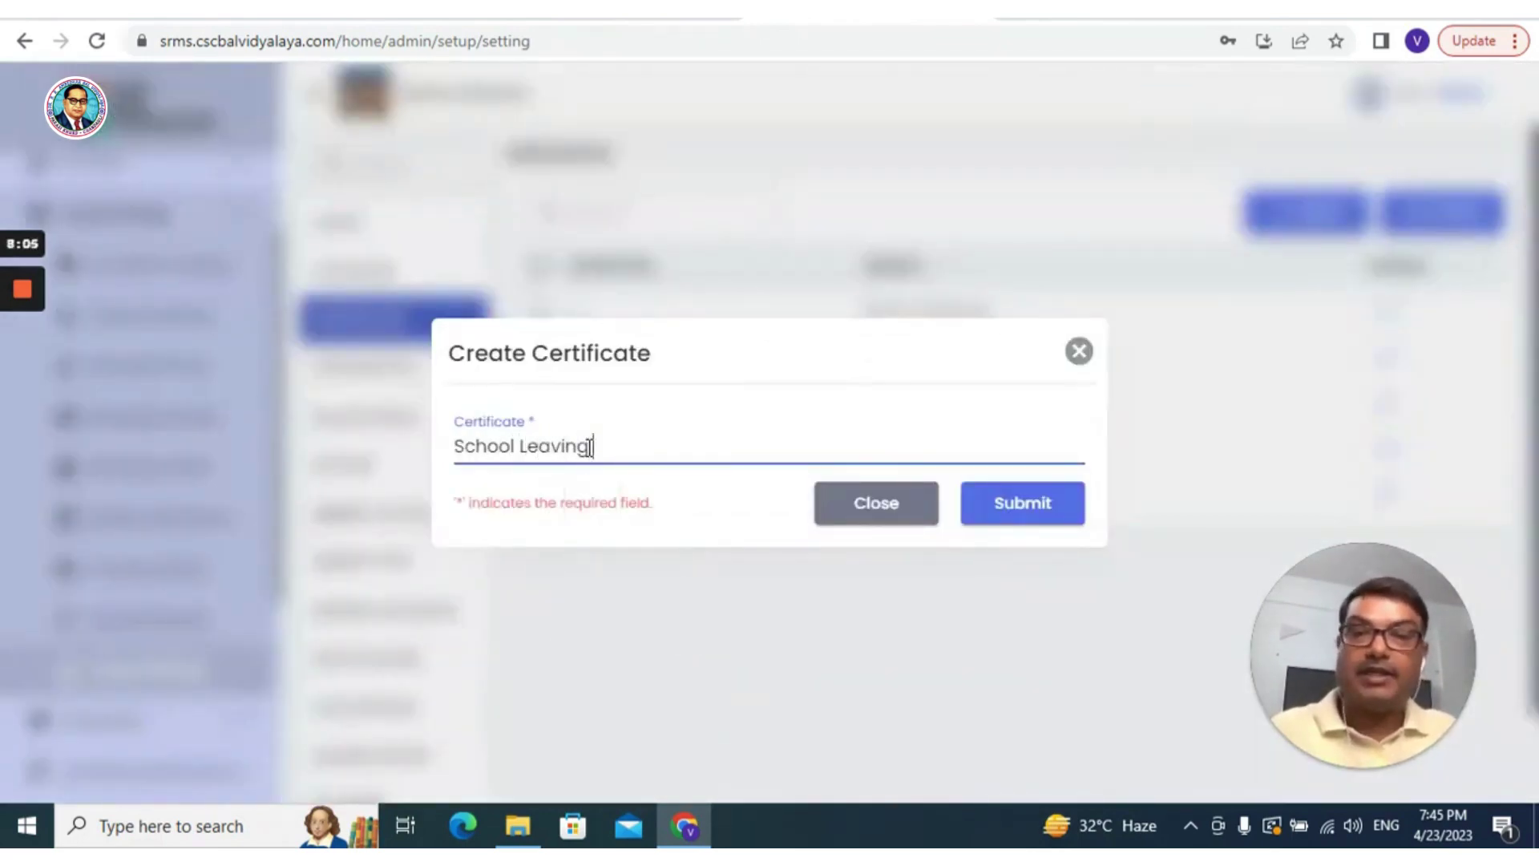
text( Certifica)
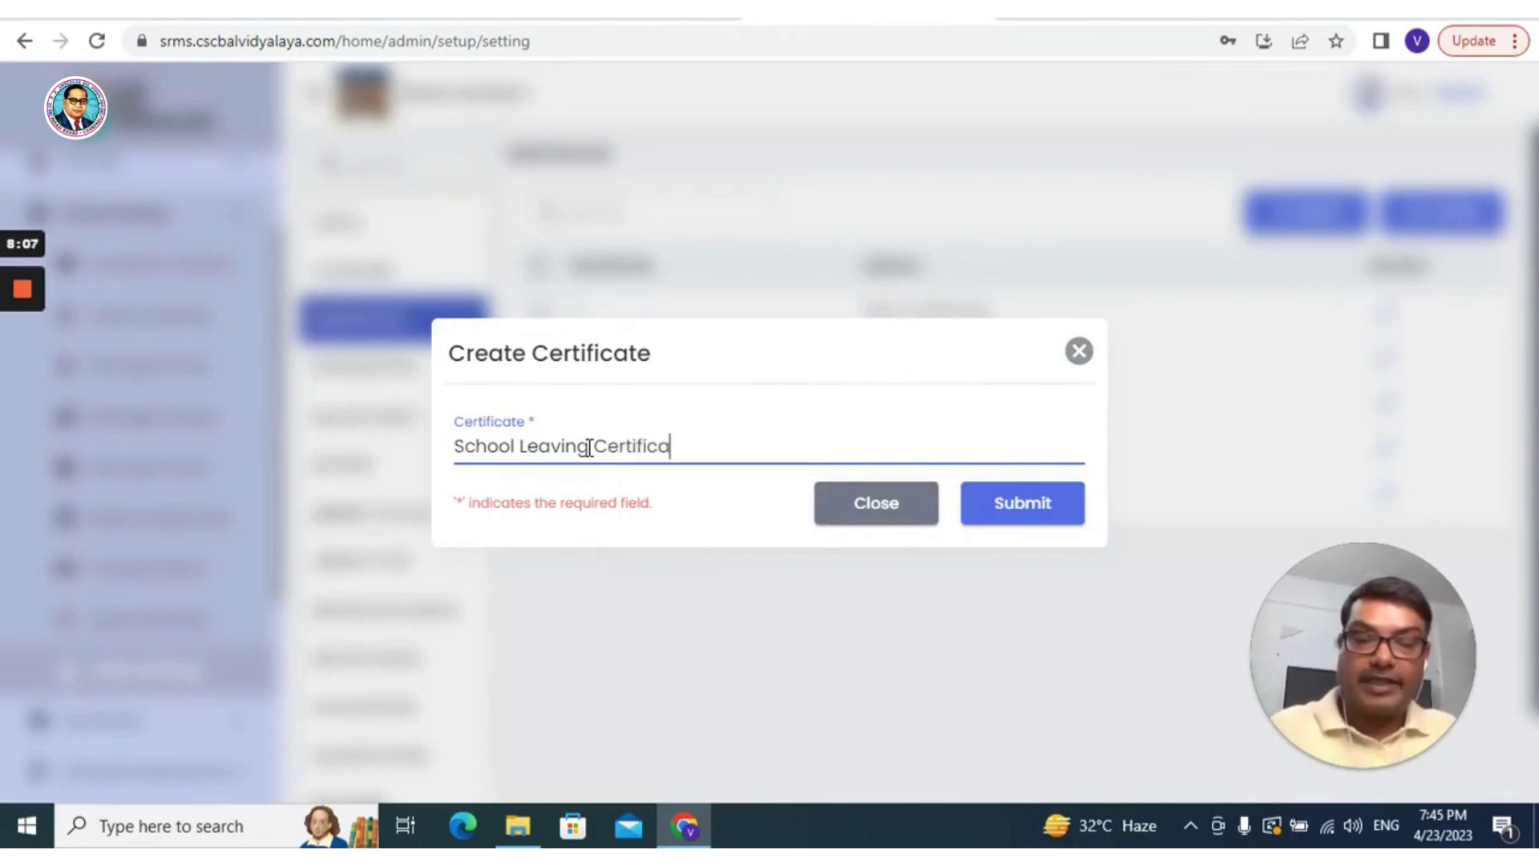
text(te)
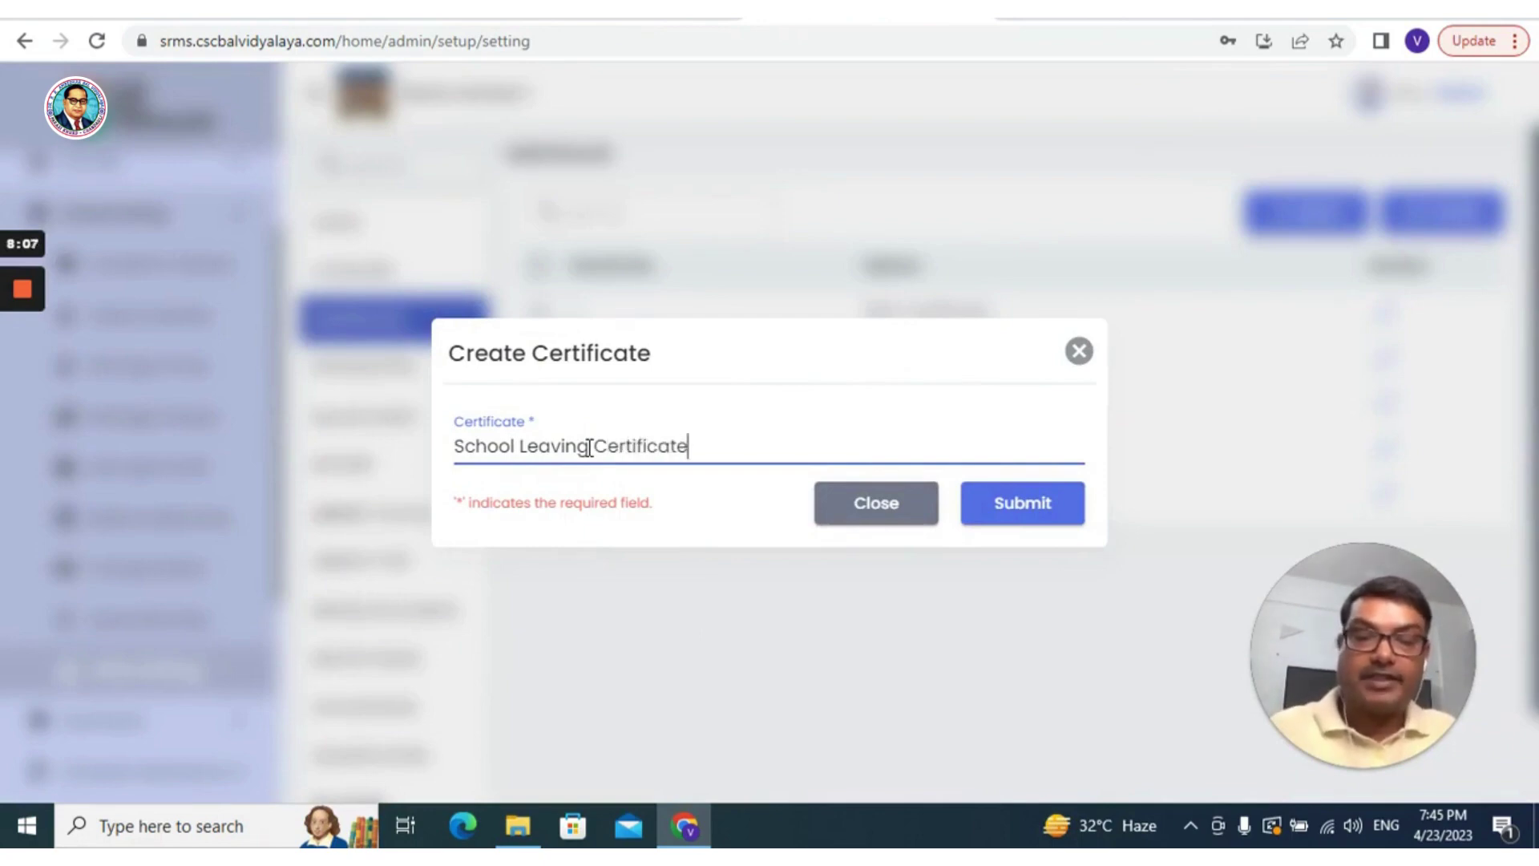
click(1056, 511)
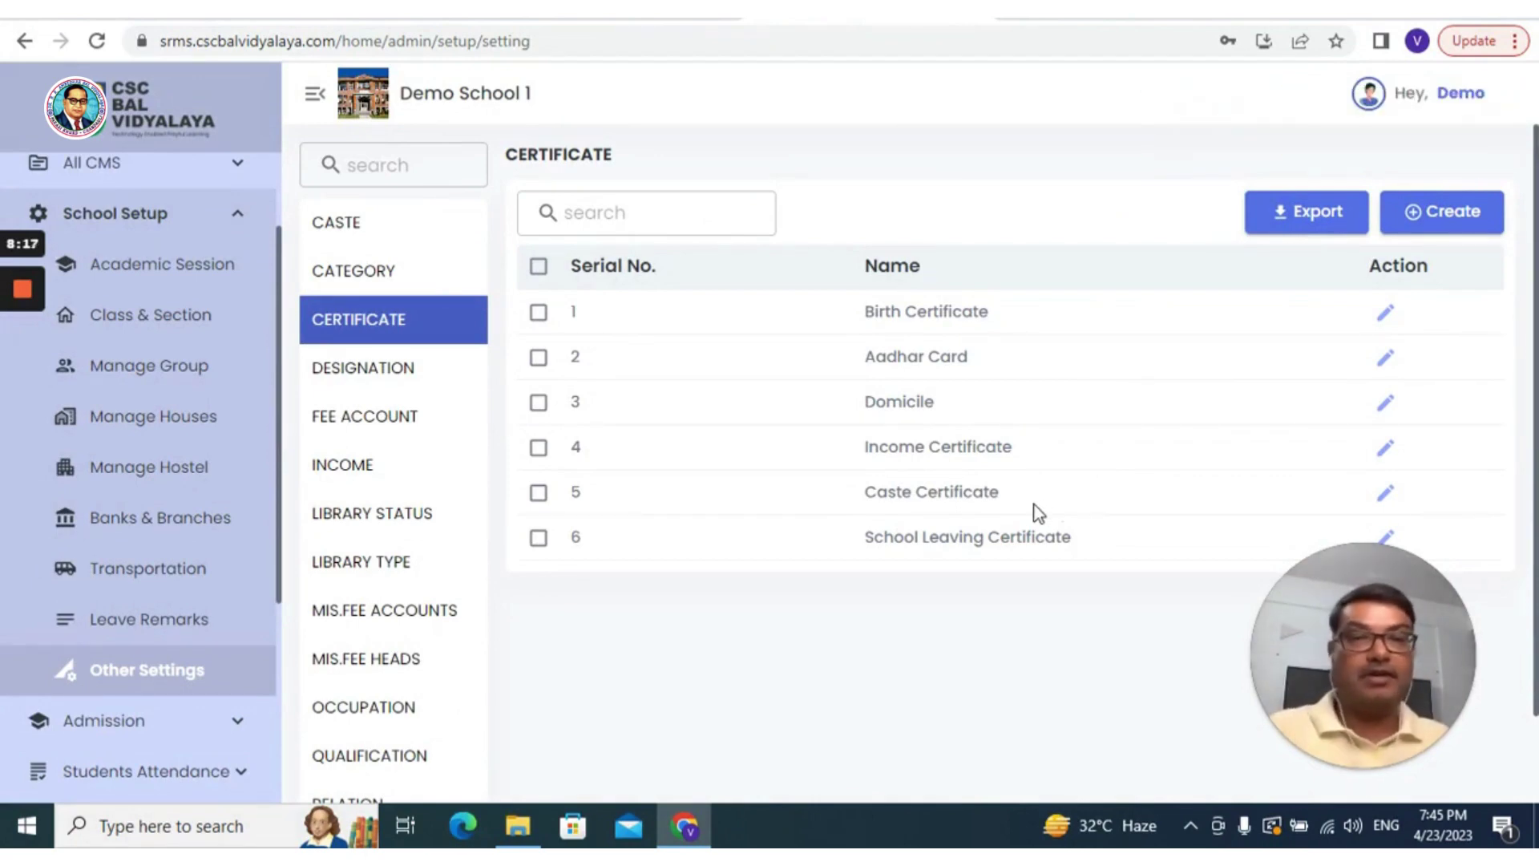
- Go to the Designation settings and view the blank form for creating a designation, closing it without an entry
click(380, 374)
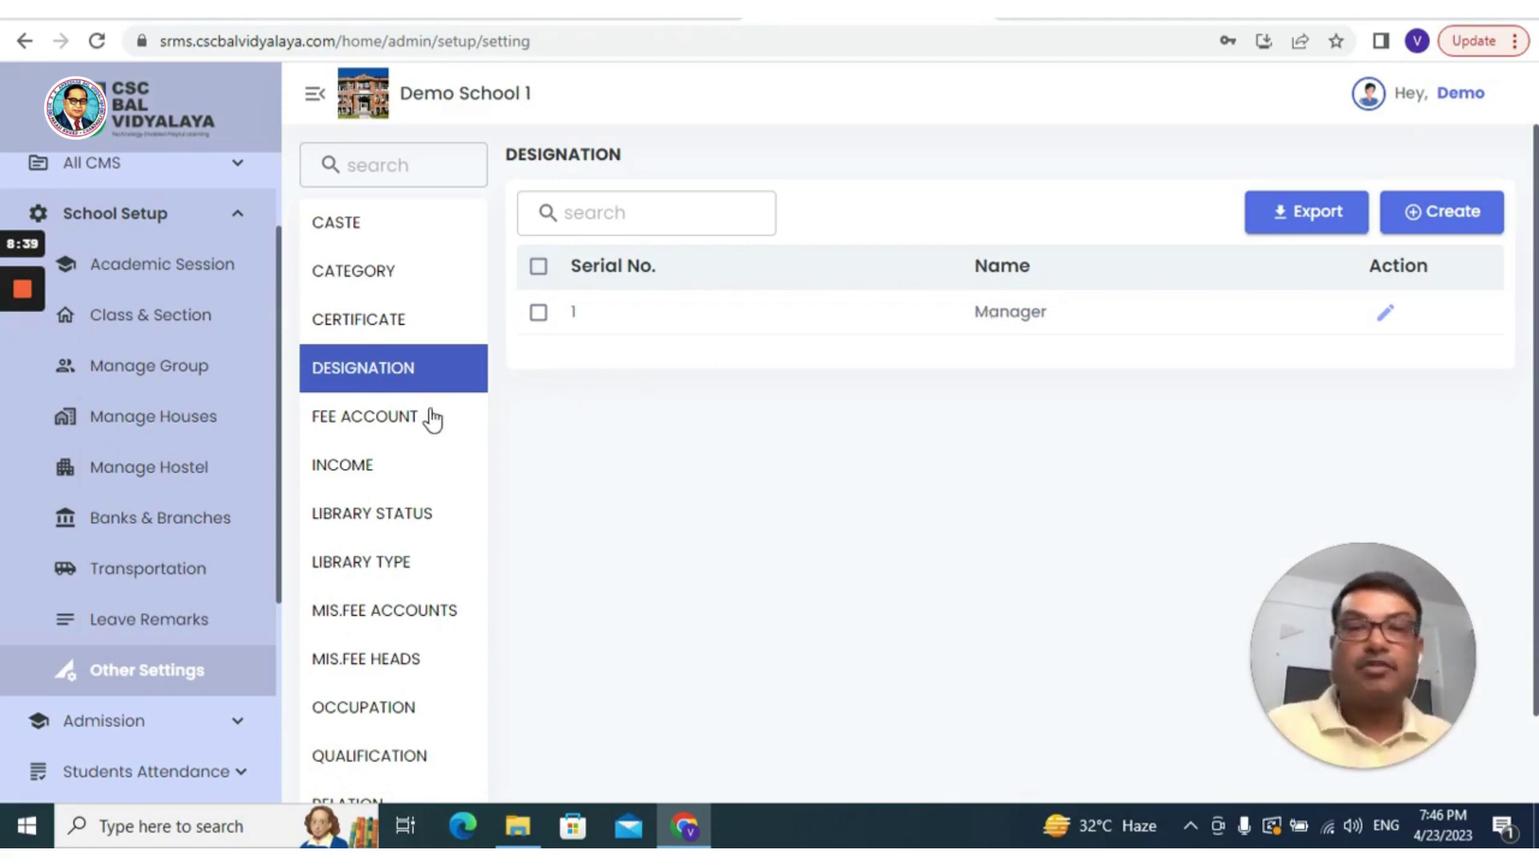
click(1458, 210)
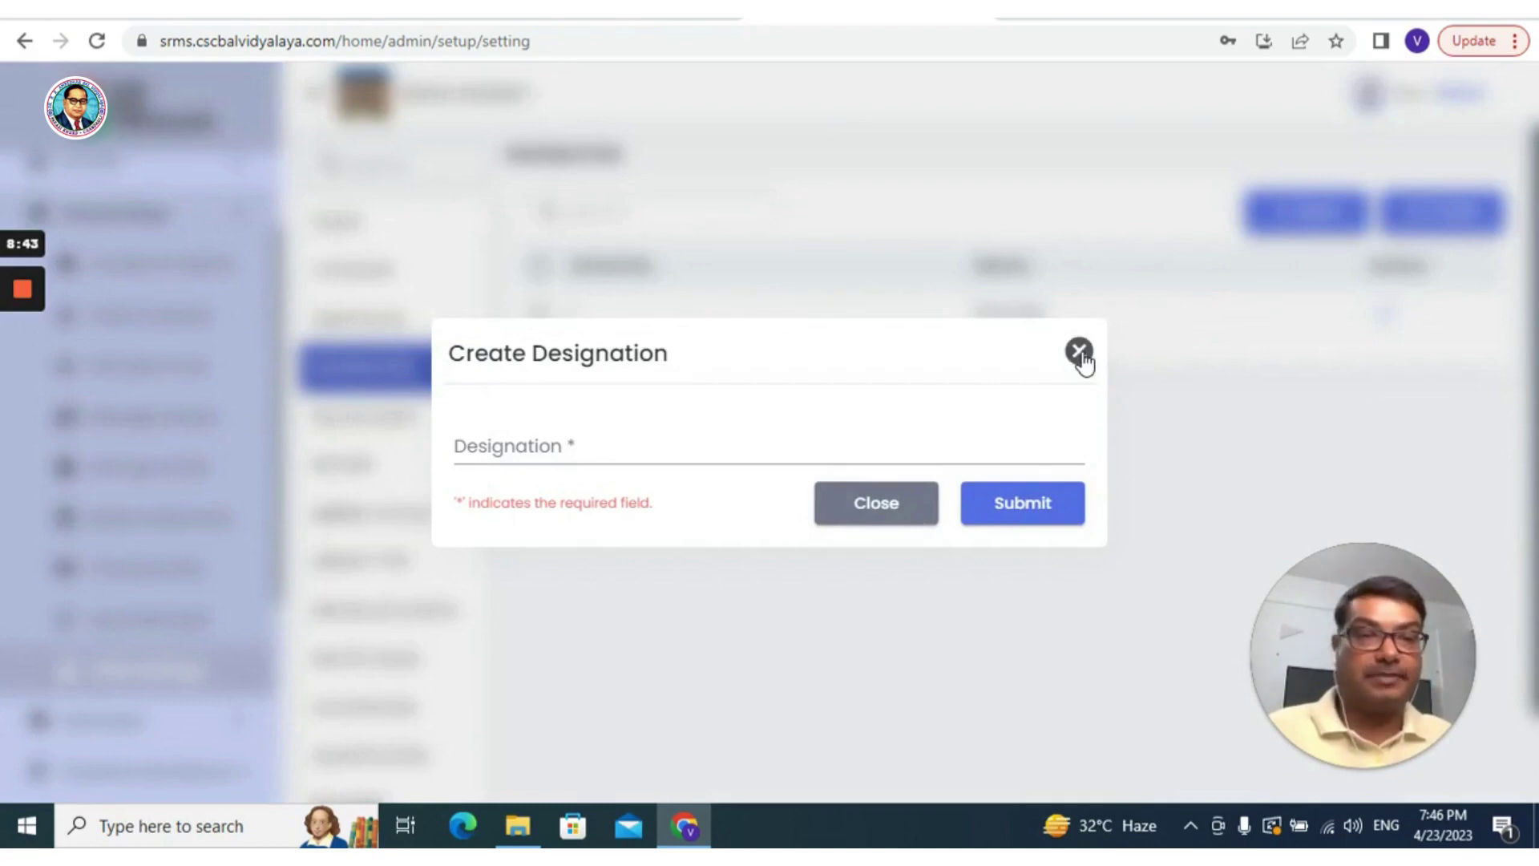
click(1079, 351)
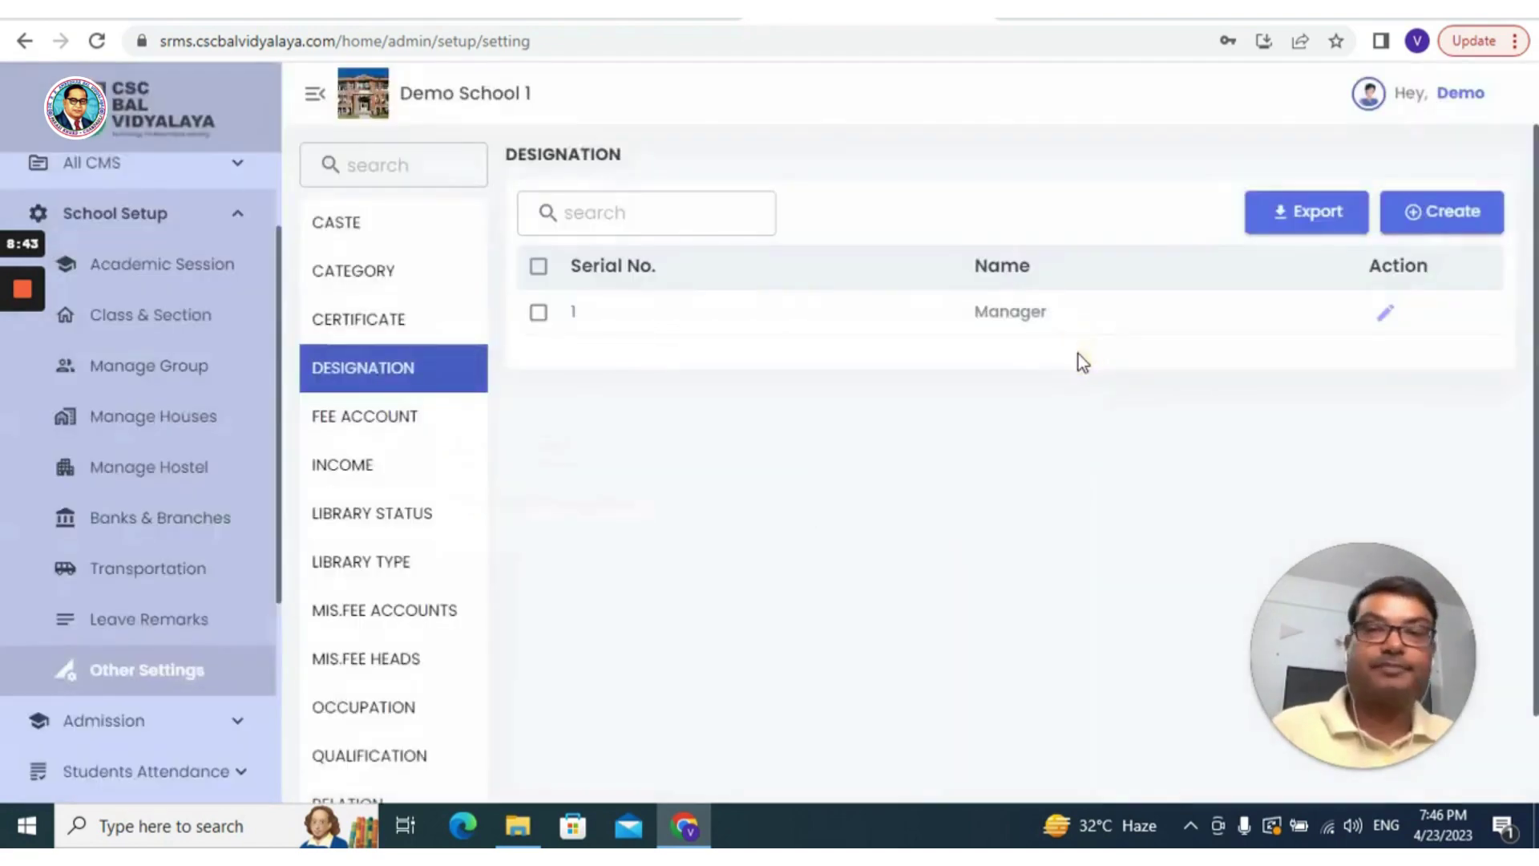
- Go to the Fee Account settings and add a fee account named "State Bank of India"
click(389, 423)
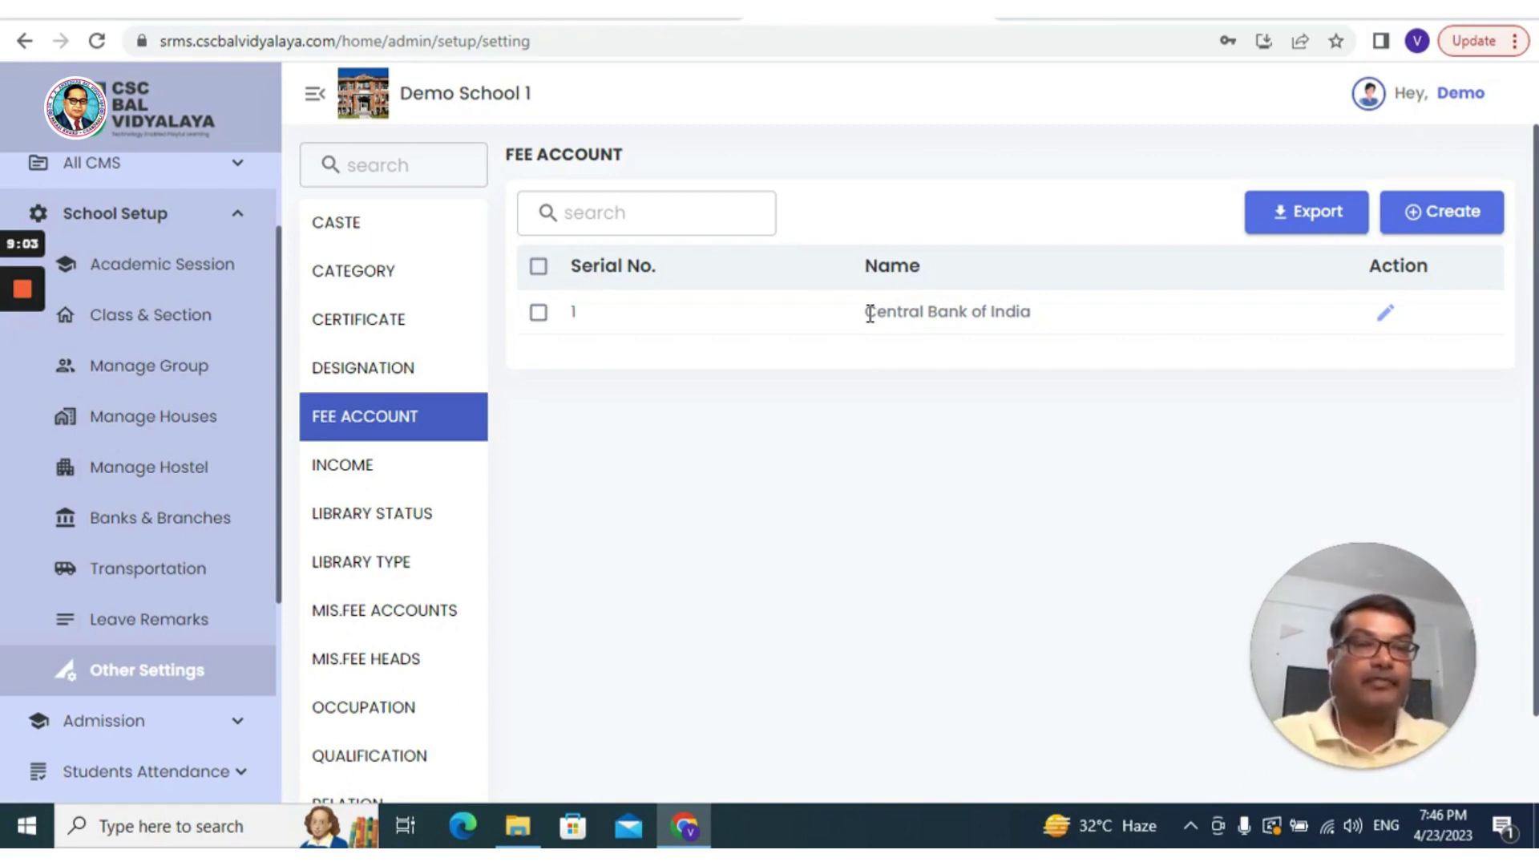
click(1443, 215)
click(753, 449)
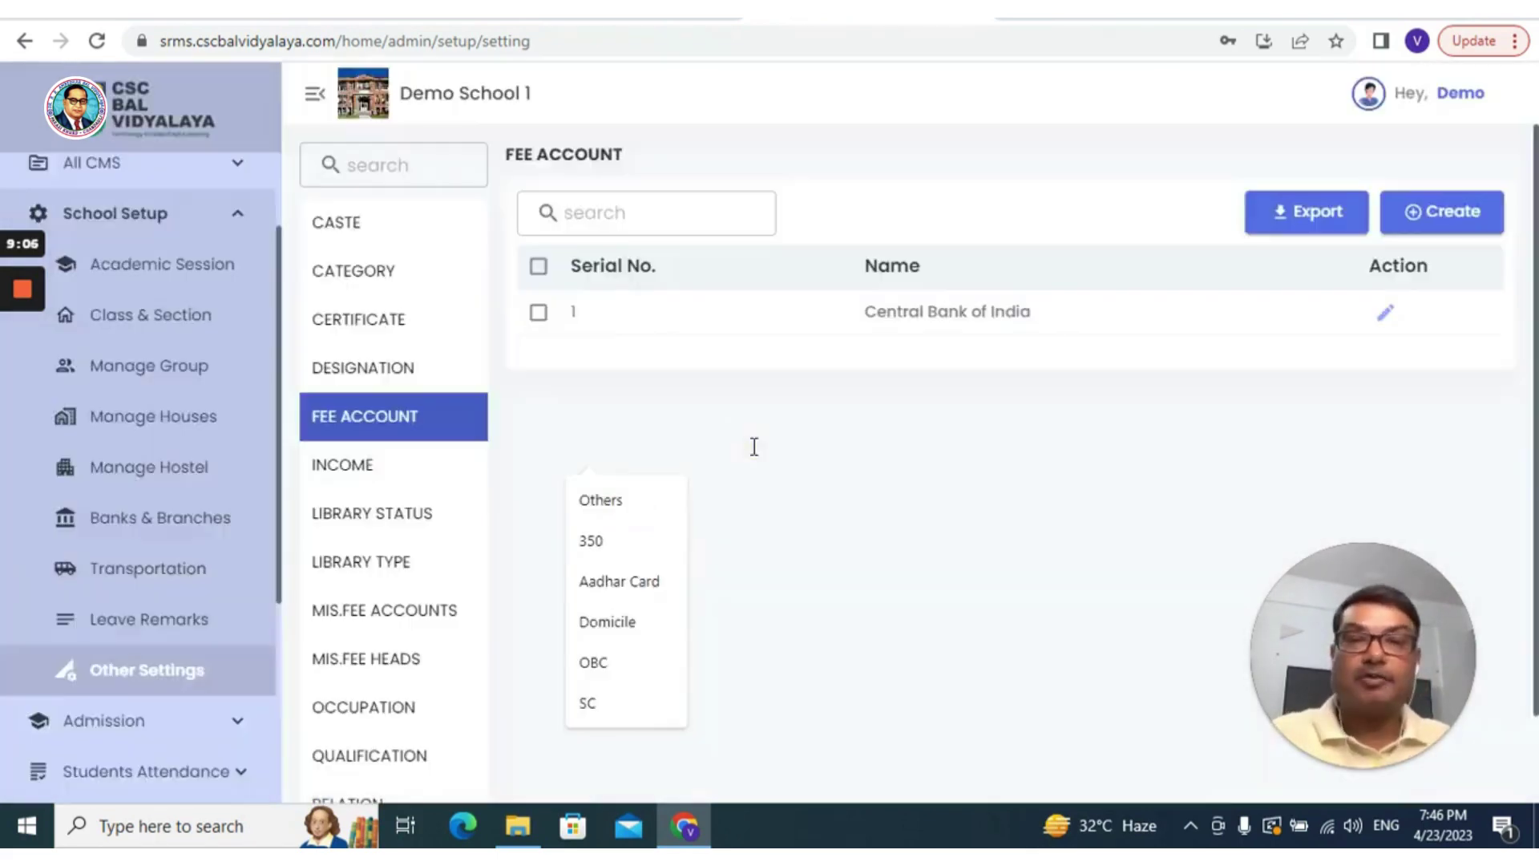
text(State )
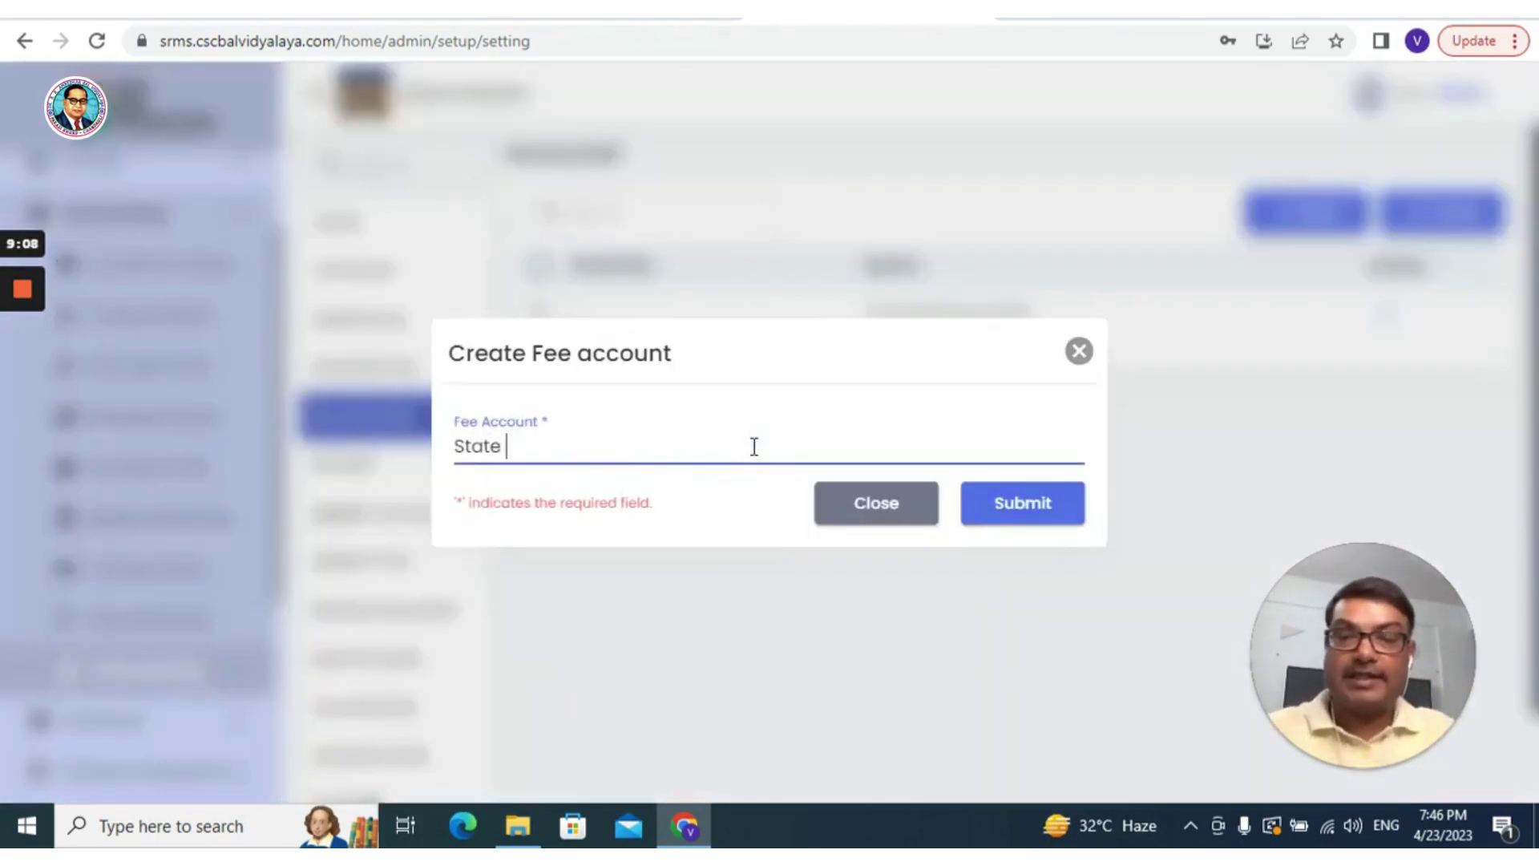
text(Bank)
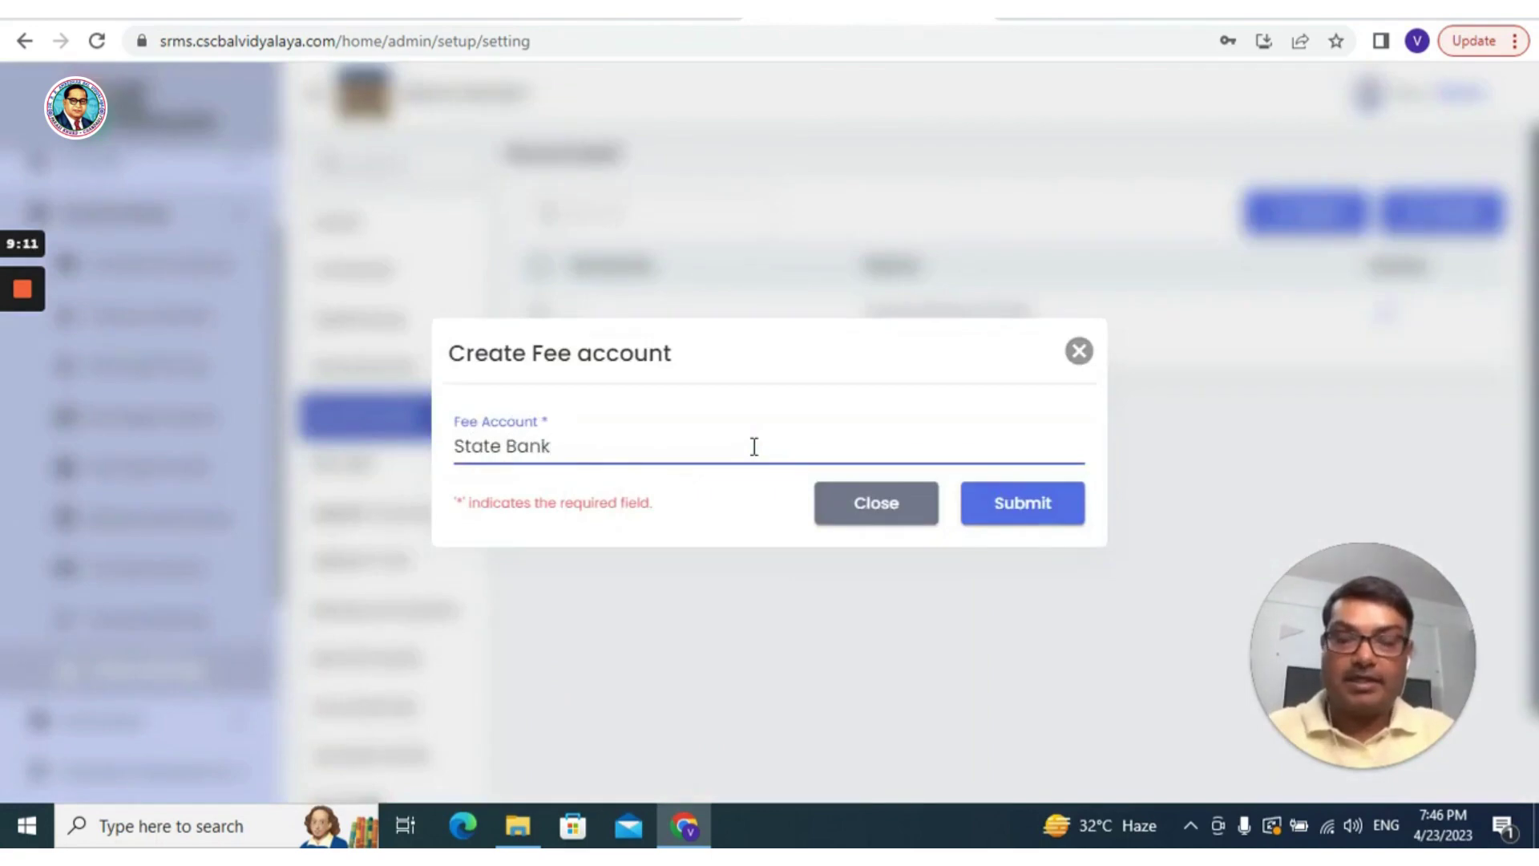
text( of India)
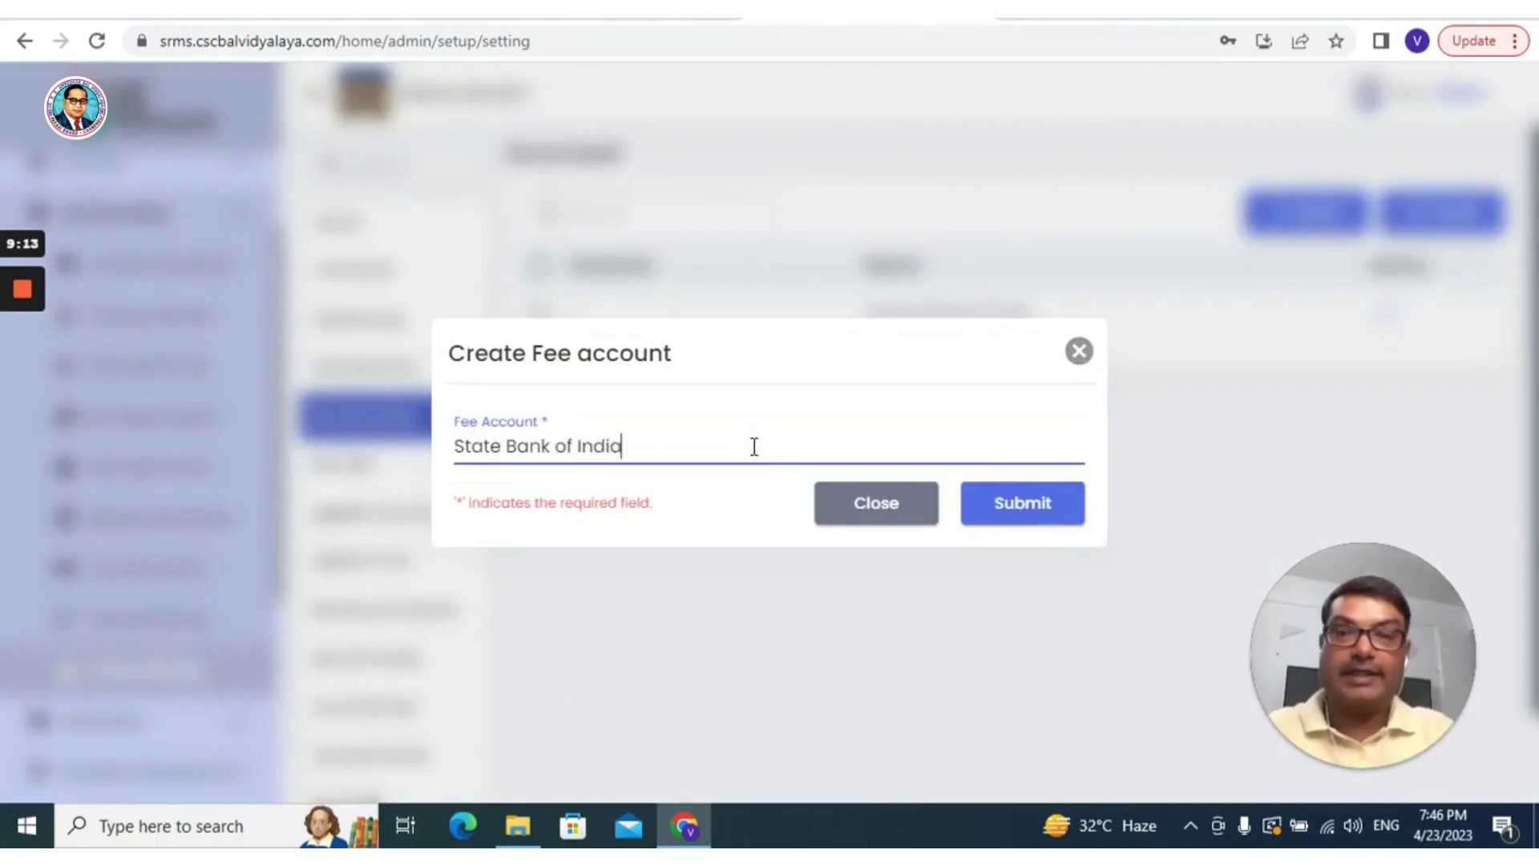
click(1002, 505)
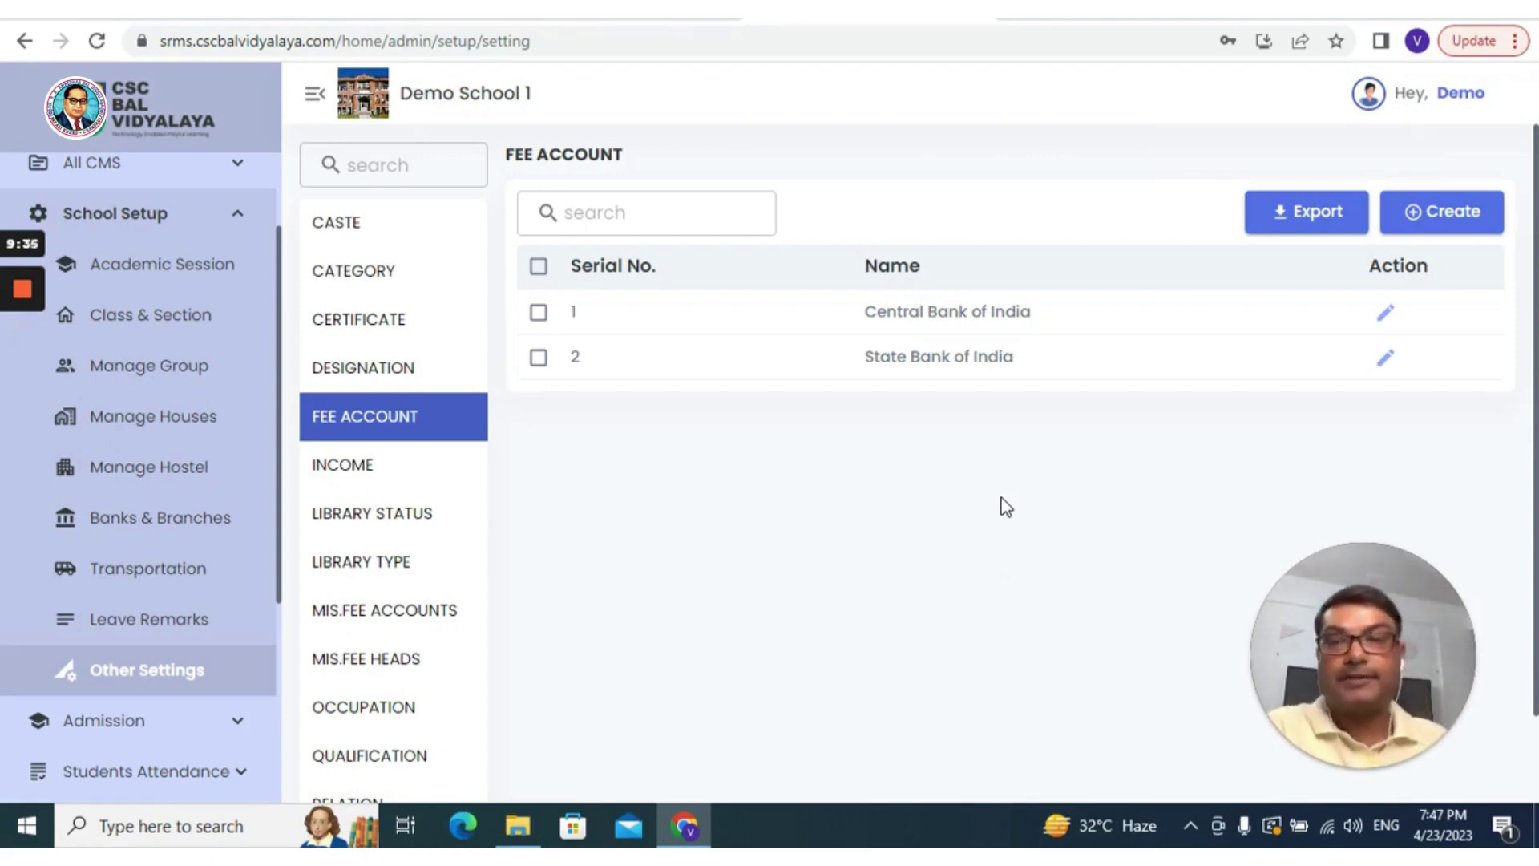
- Go to the Income settings, edit the only income entry and clear its existing range
click(373, 479)
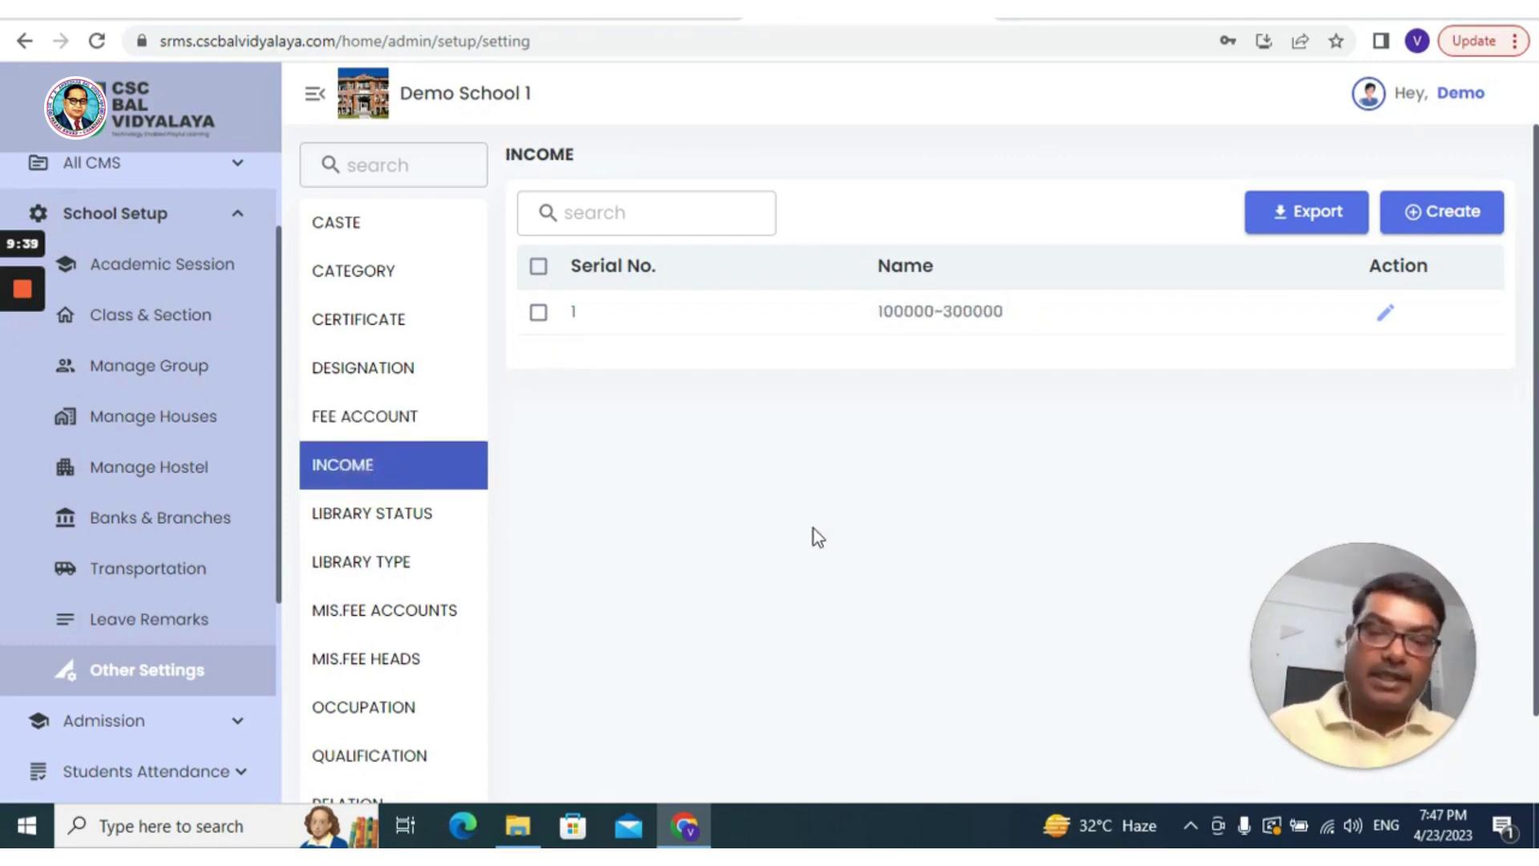
click(1387, 317)
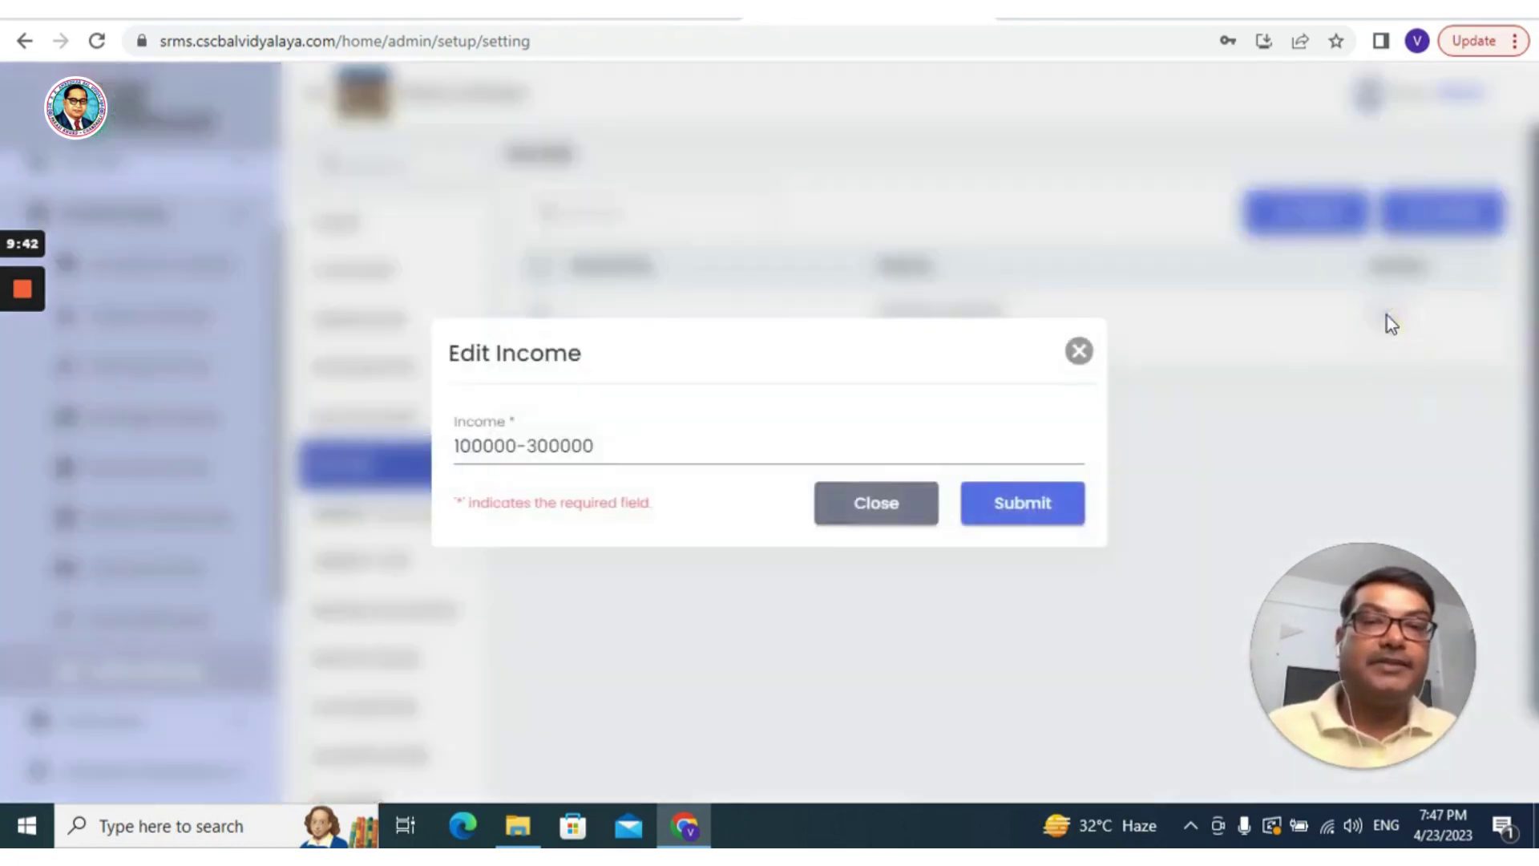
click(611, 437)
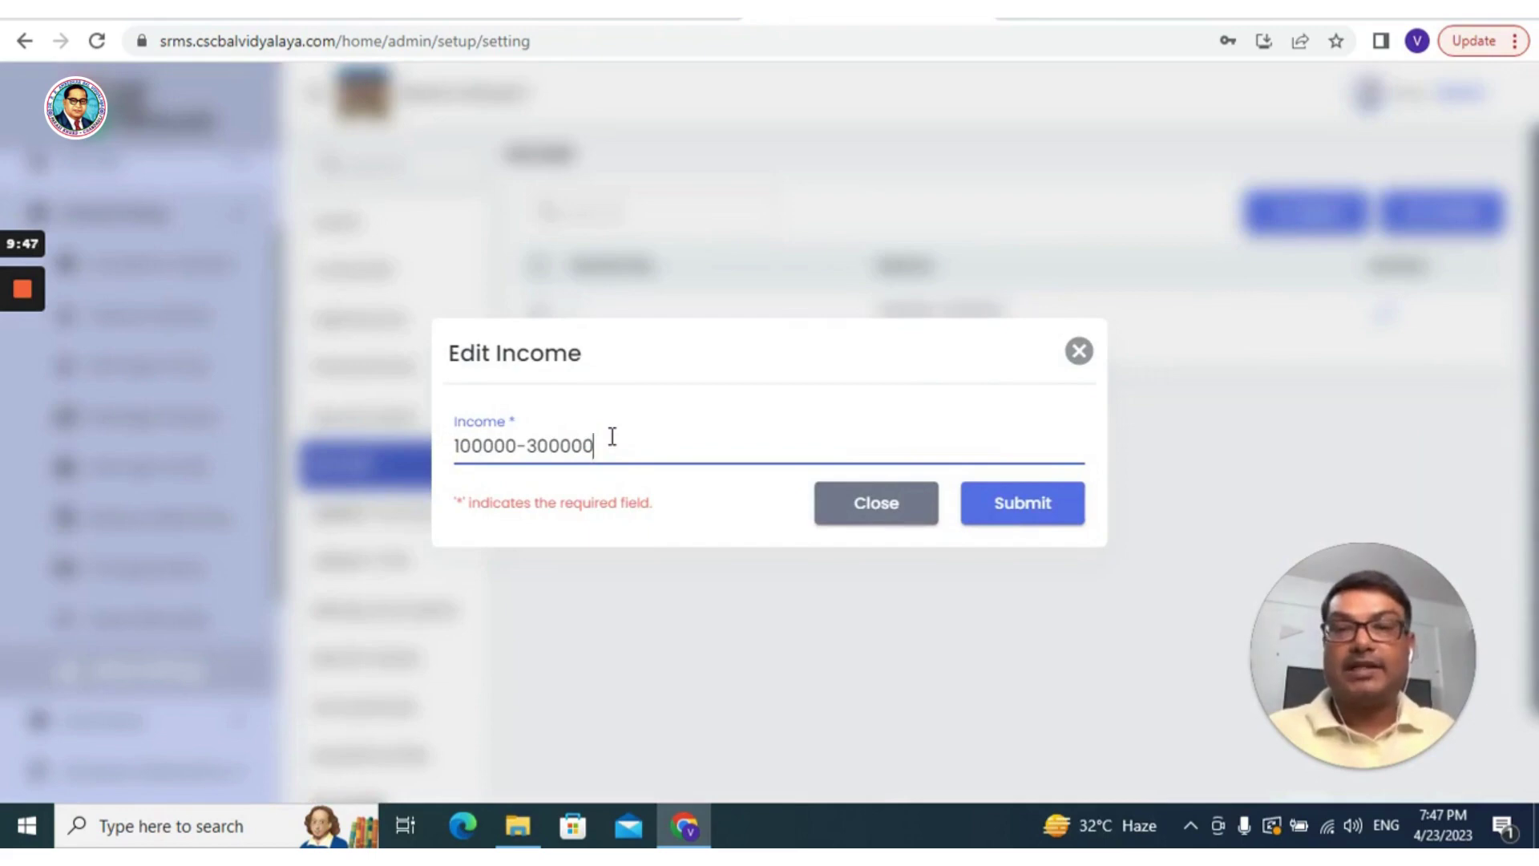
key(BackSpace)
key(ctrl+a)
key(BackSpace)
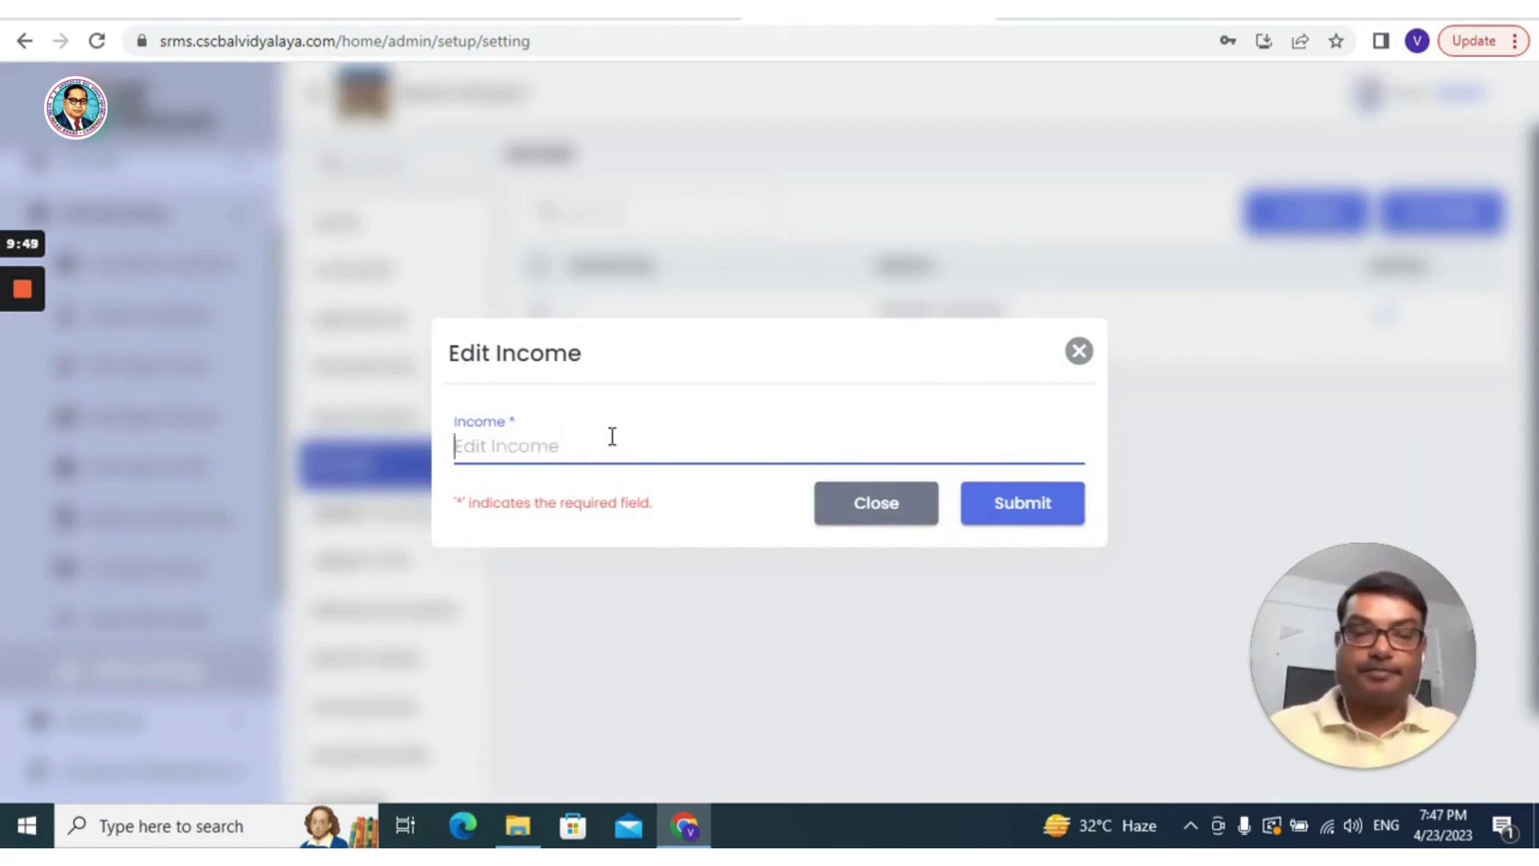
text(Below)
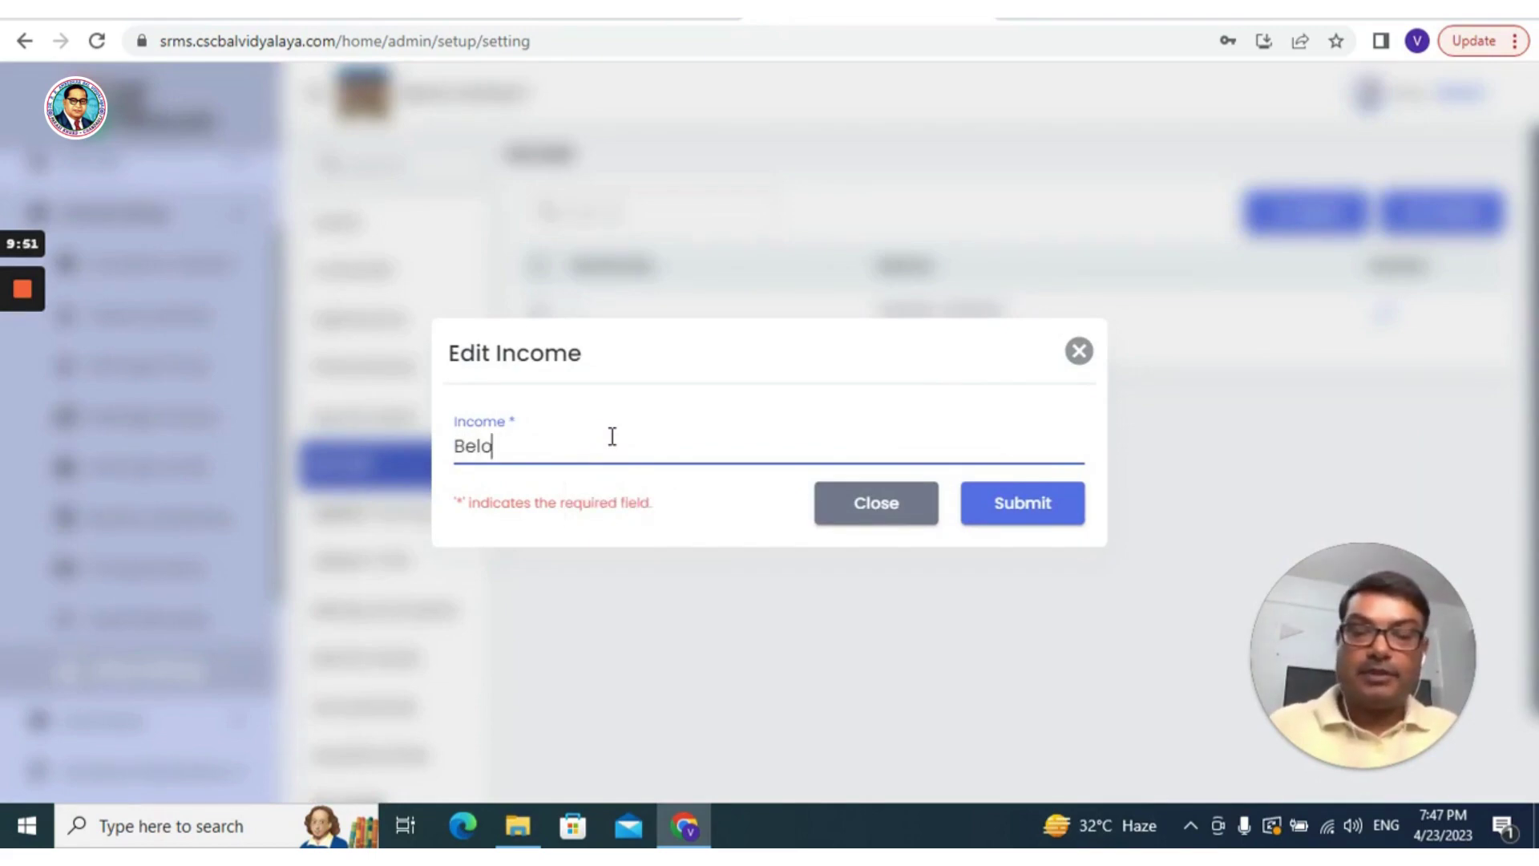
key(BackSpace)
key(BackSpace)
key(BackSpace)
key(BackSpace)
key(BackSpace)
- Enter "Less than one lac per year" as the income entry's new range and submit the edit
text(1)
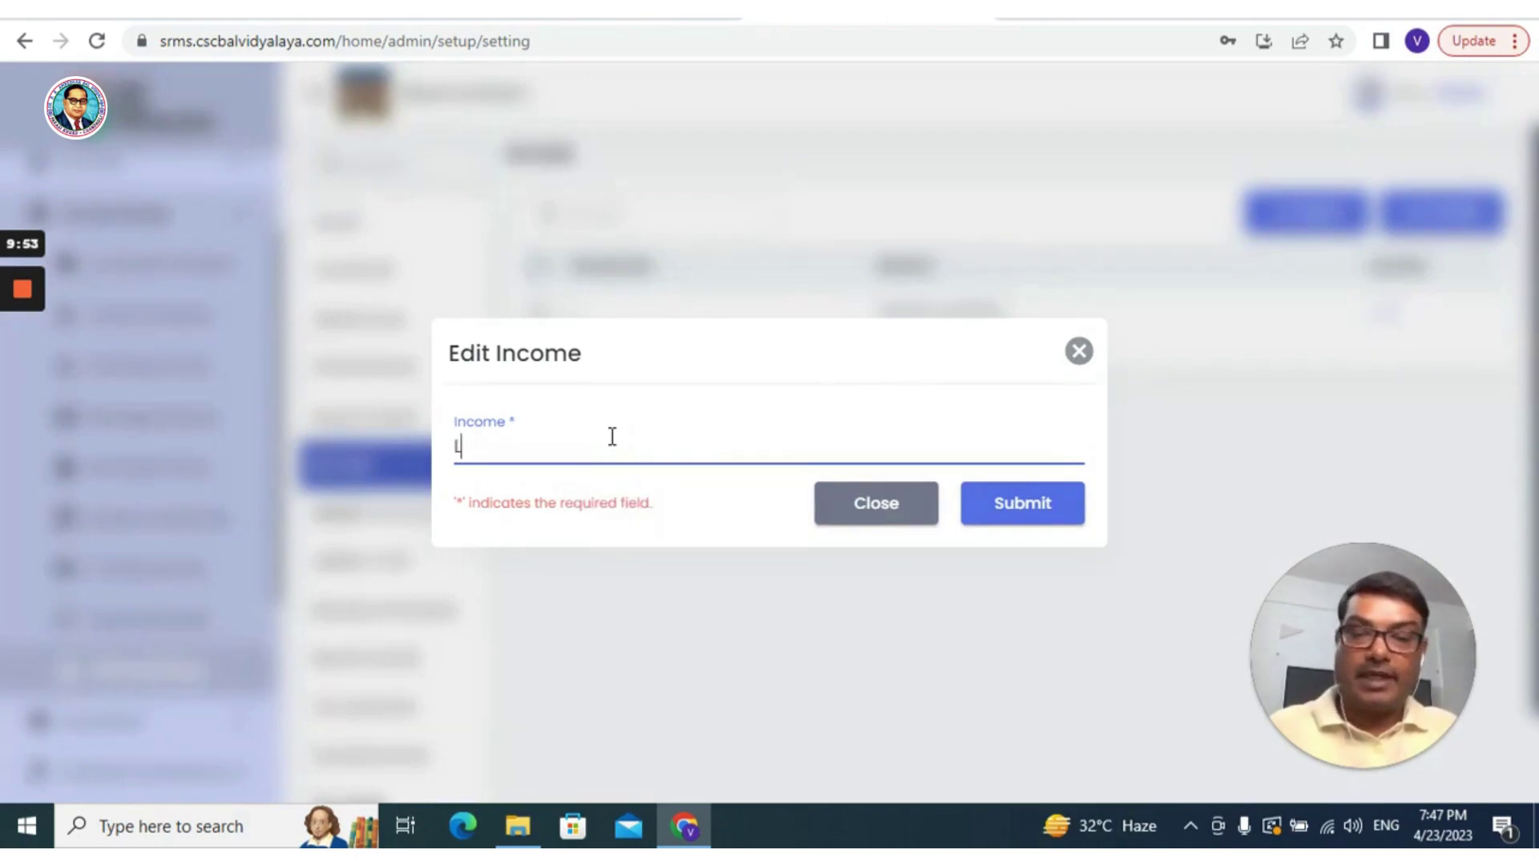
key(Escape)
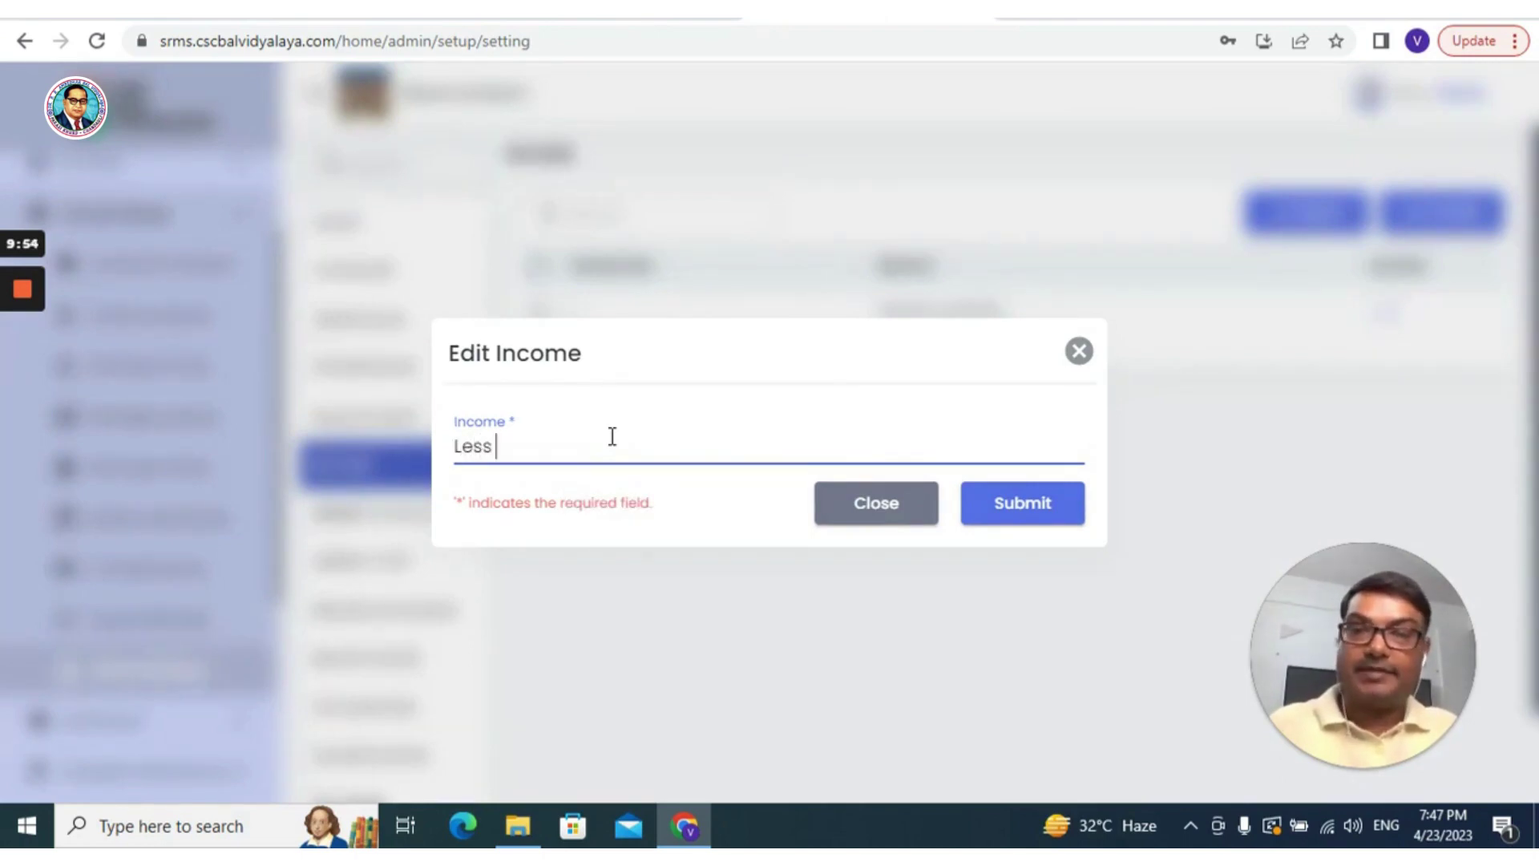
text(than )
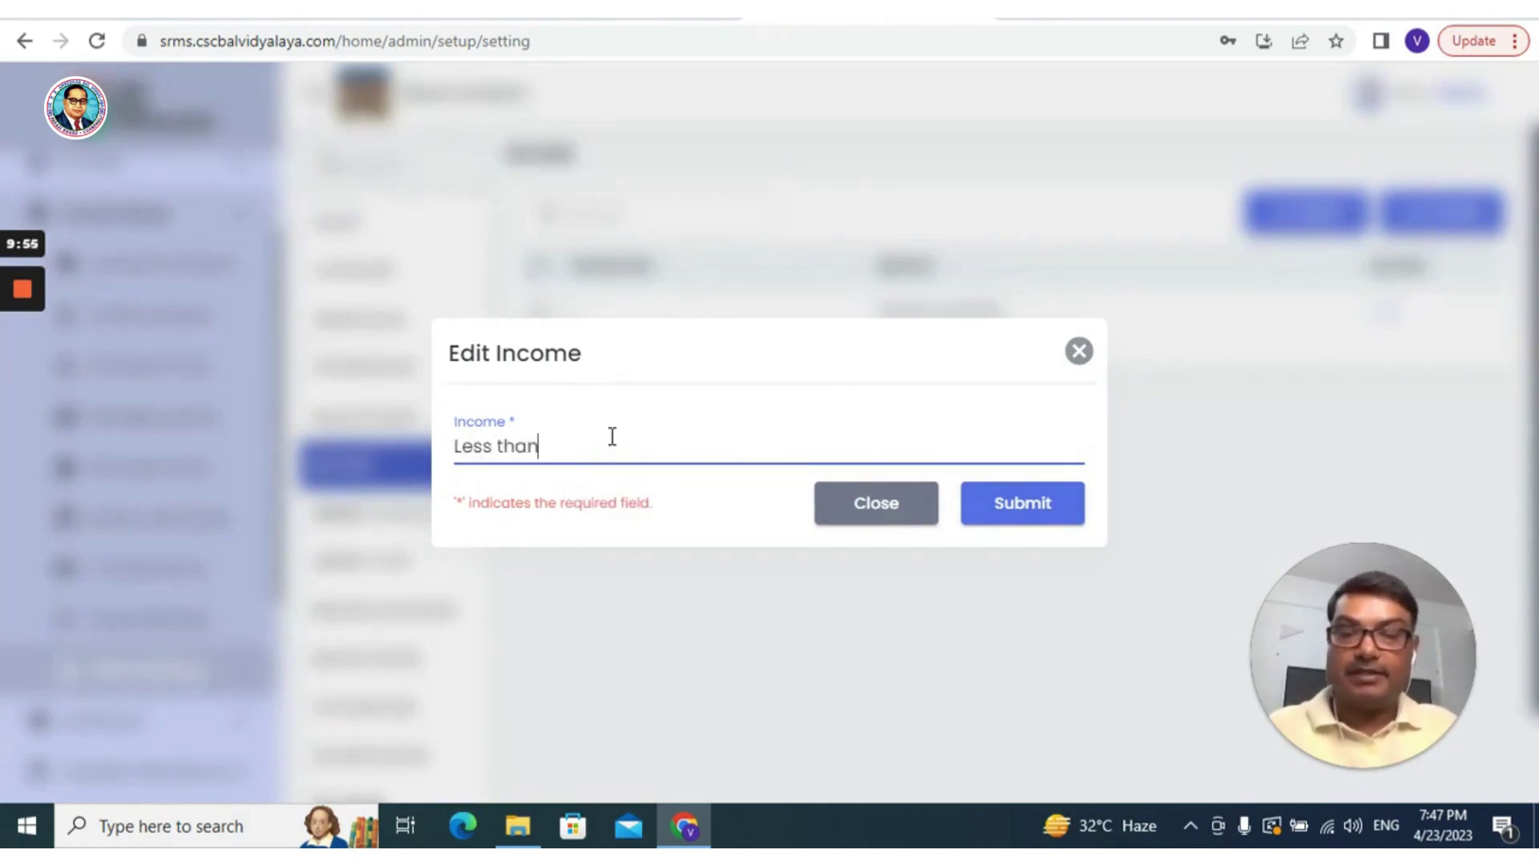
text(one la)
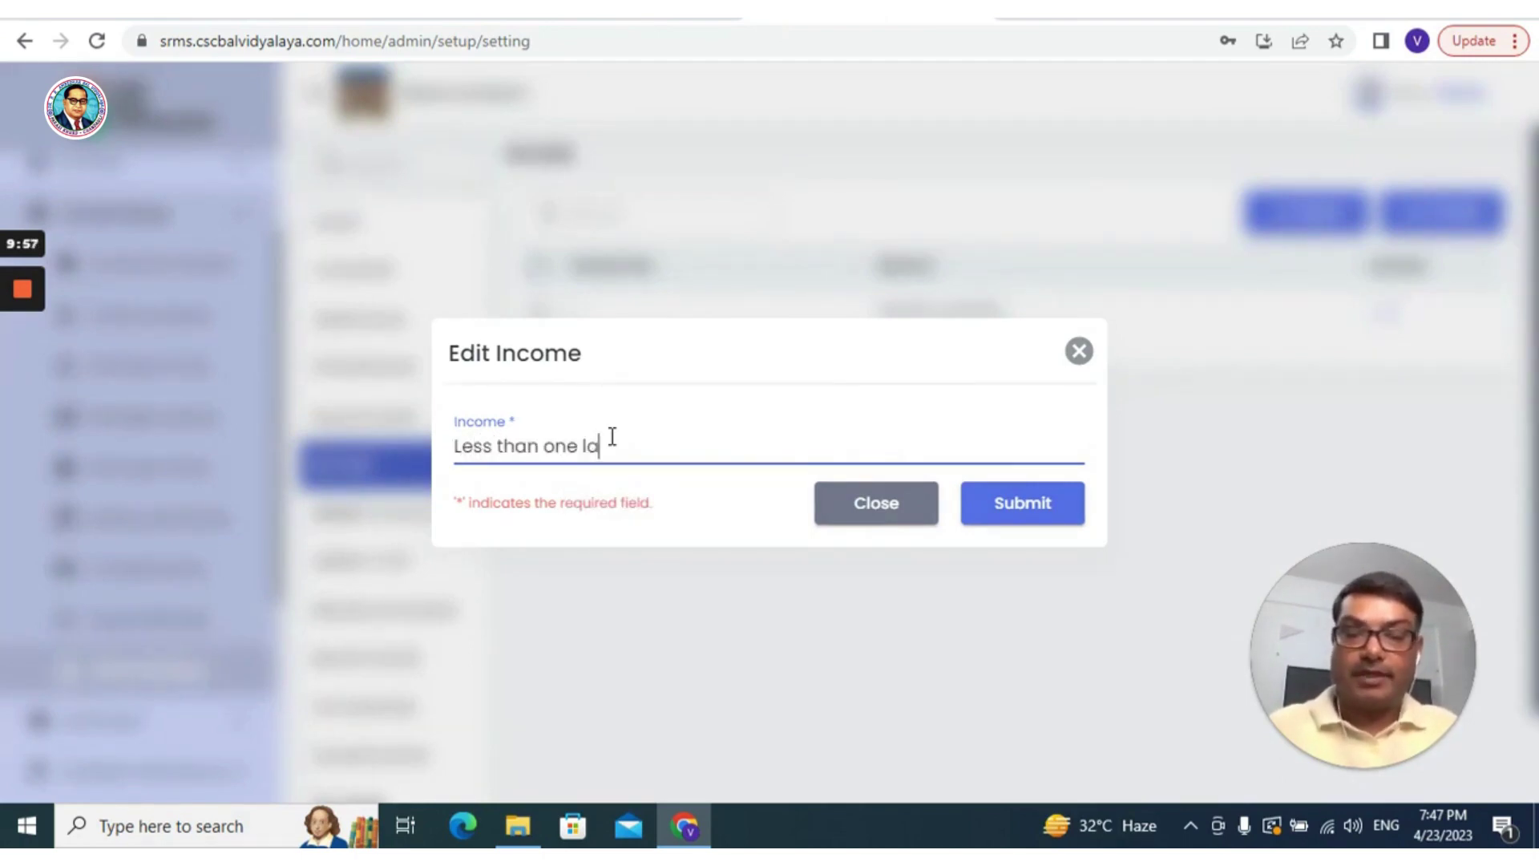
text(c per year)
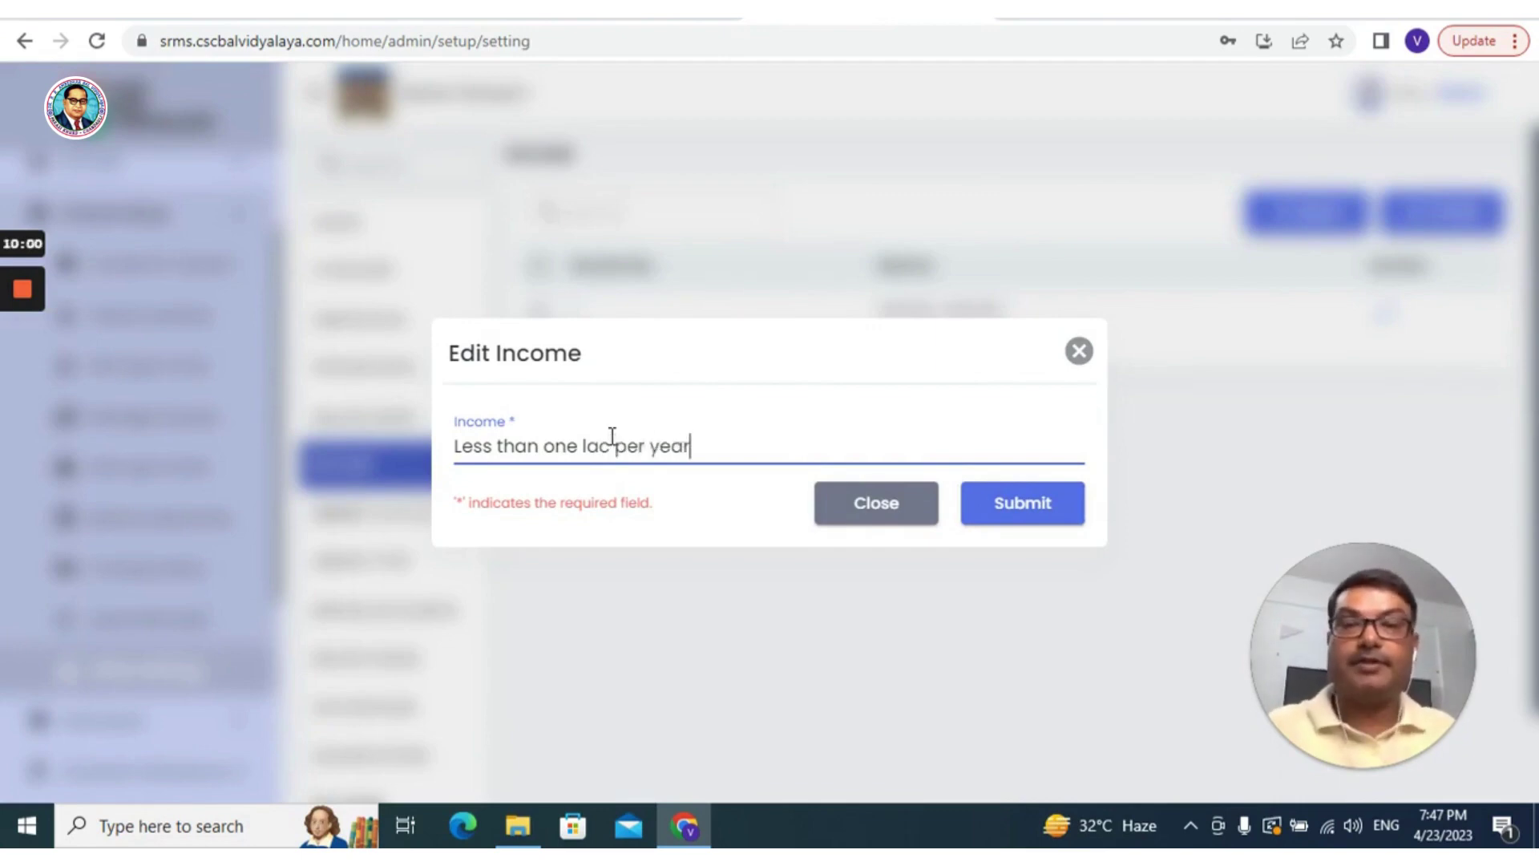
click(1036, 514)
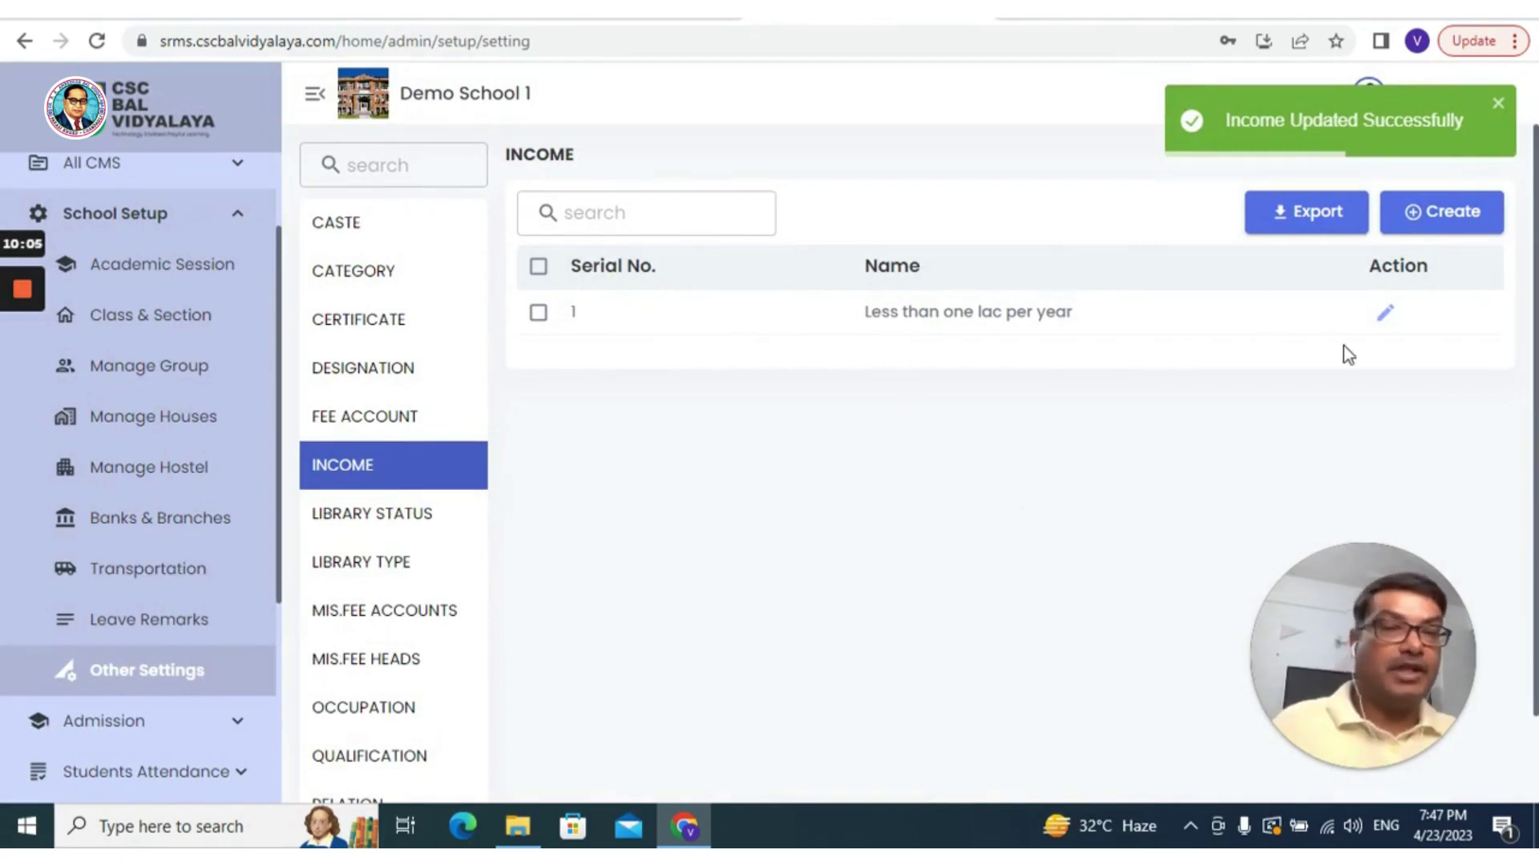
- Create another income entry named "One lac - 5 lac per year" and submit it
click(1451, 231)
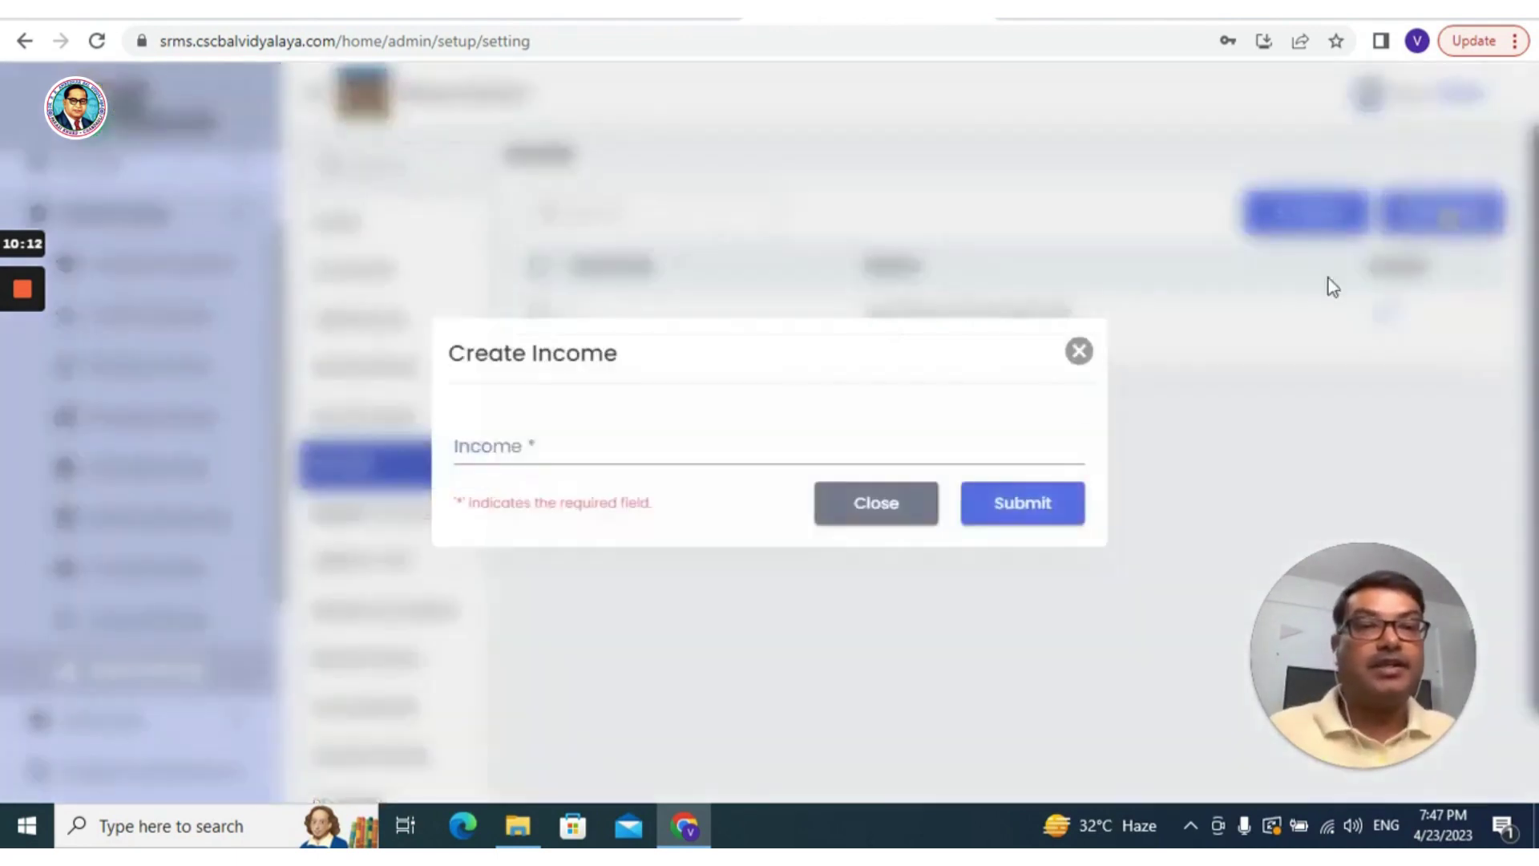
click(549, 453)
text(One )
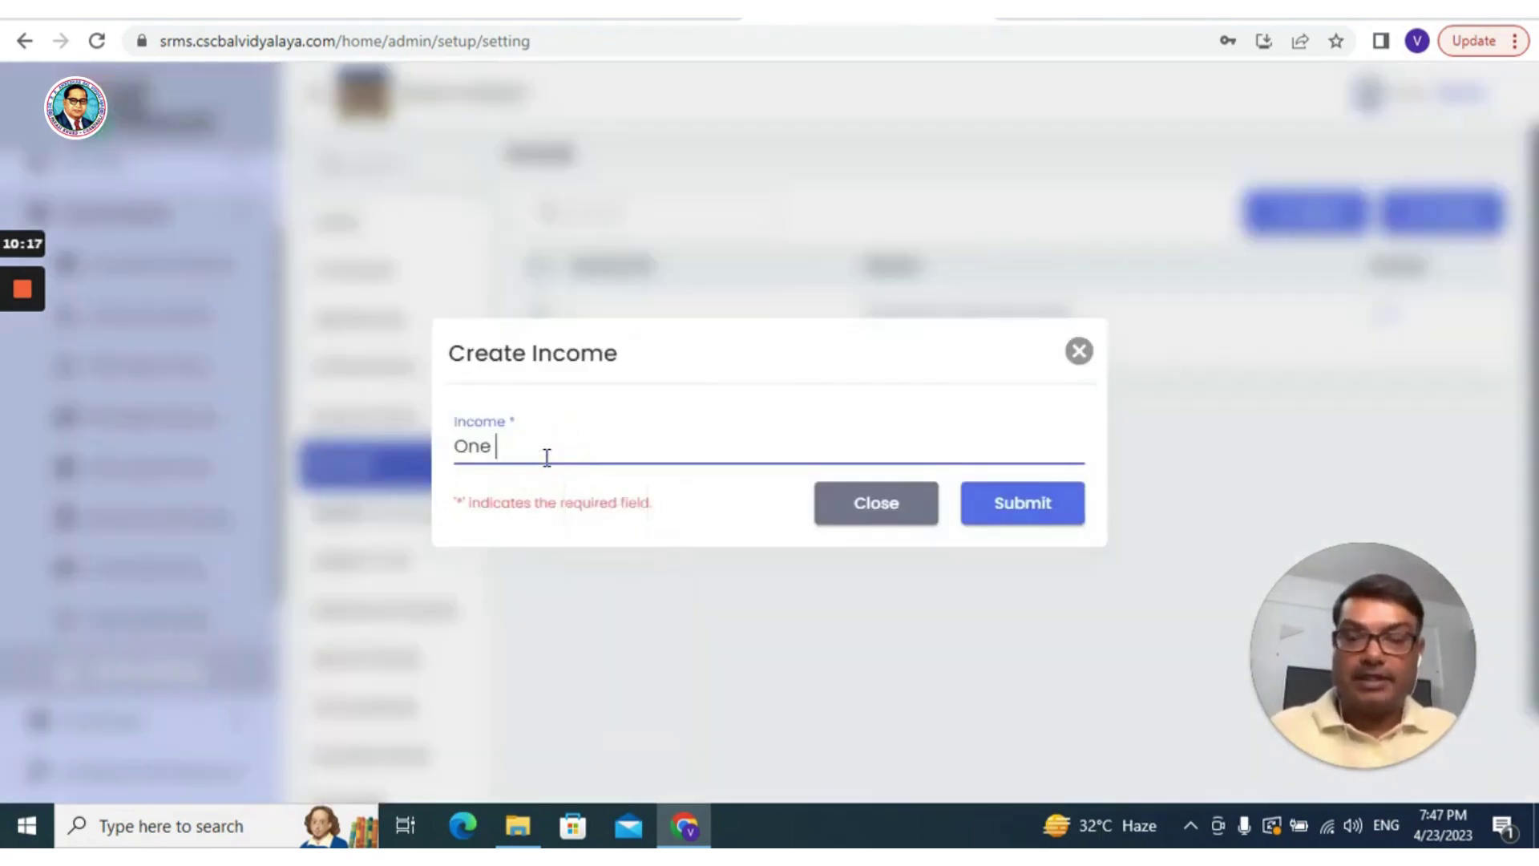
text(lac)
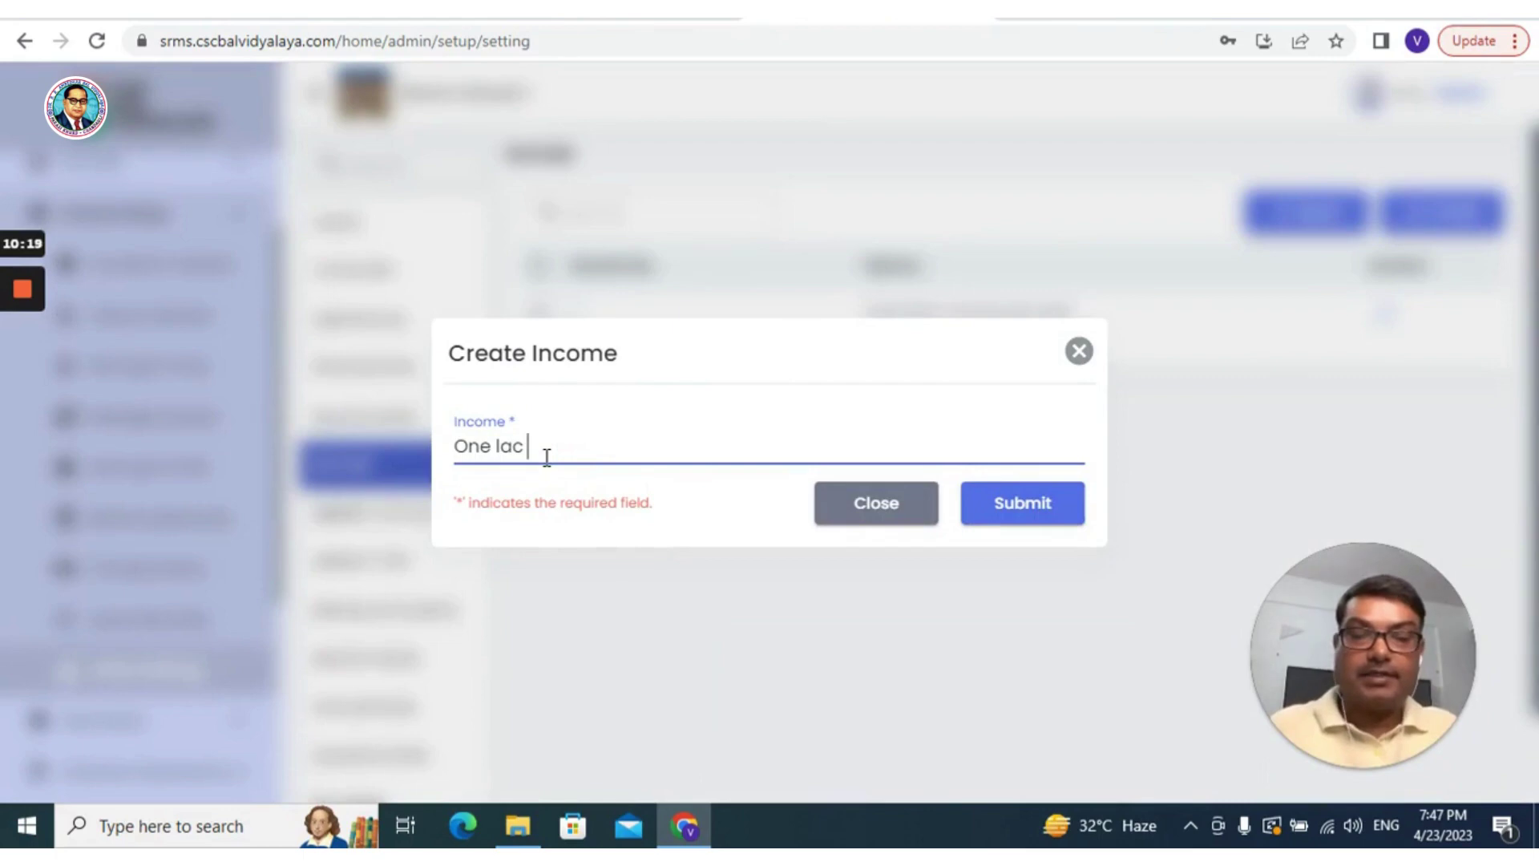
text( -)
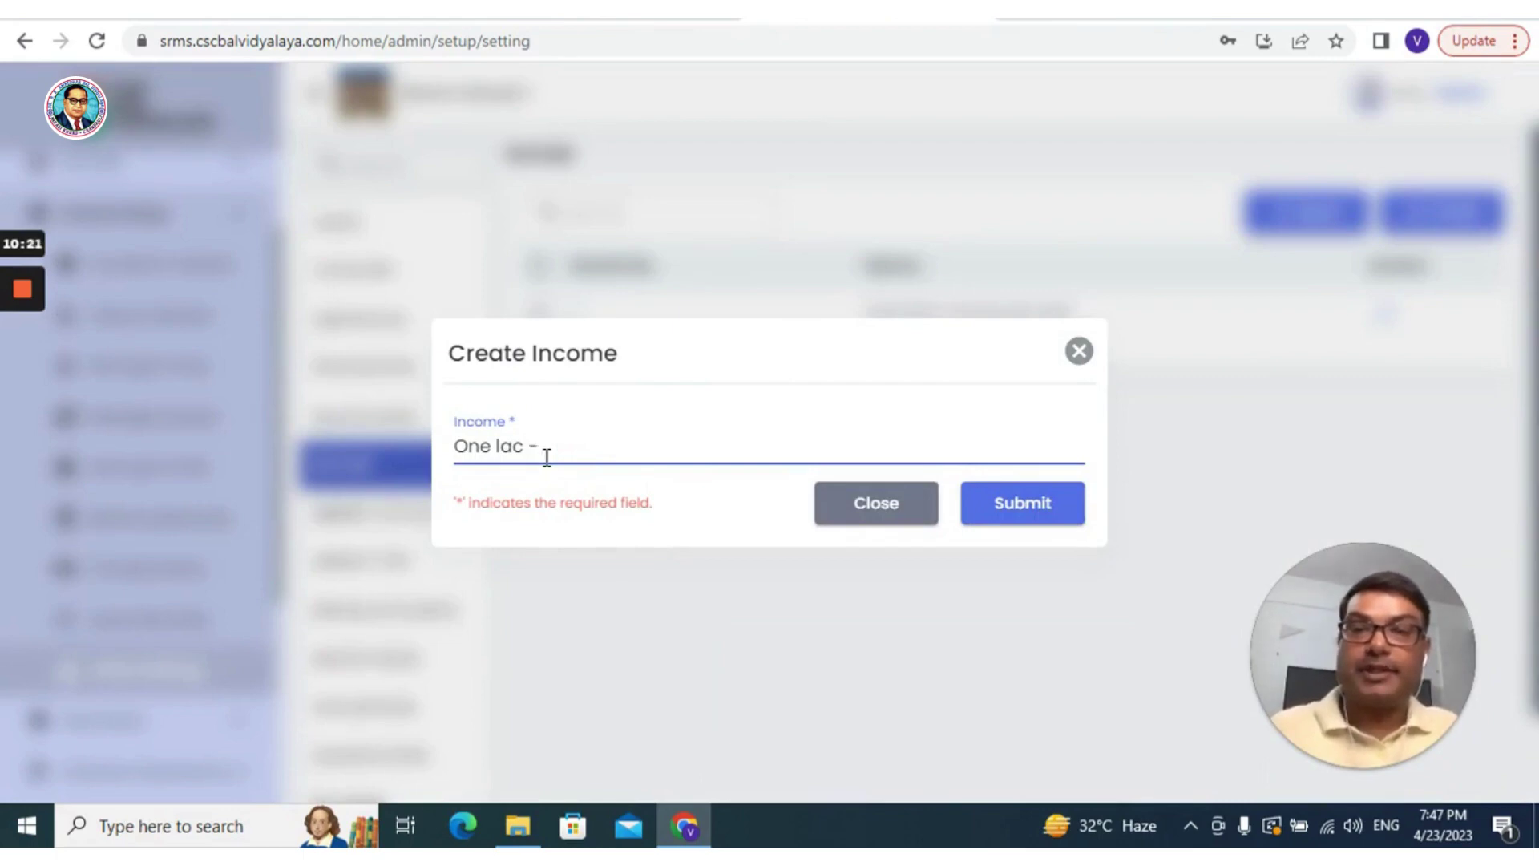
text( 5 La)
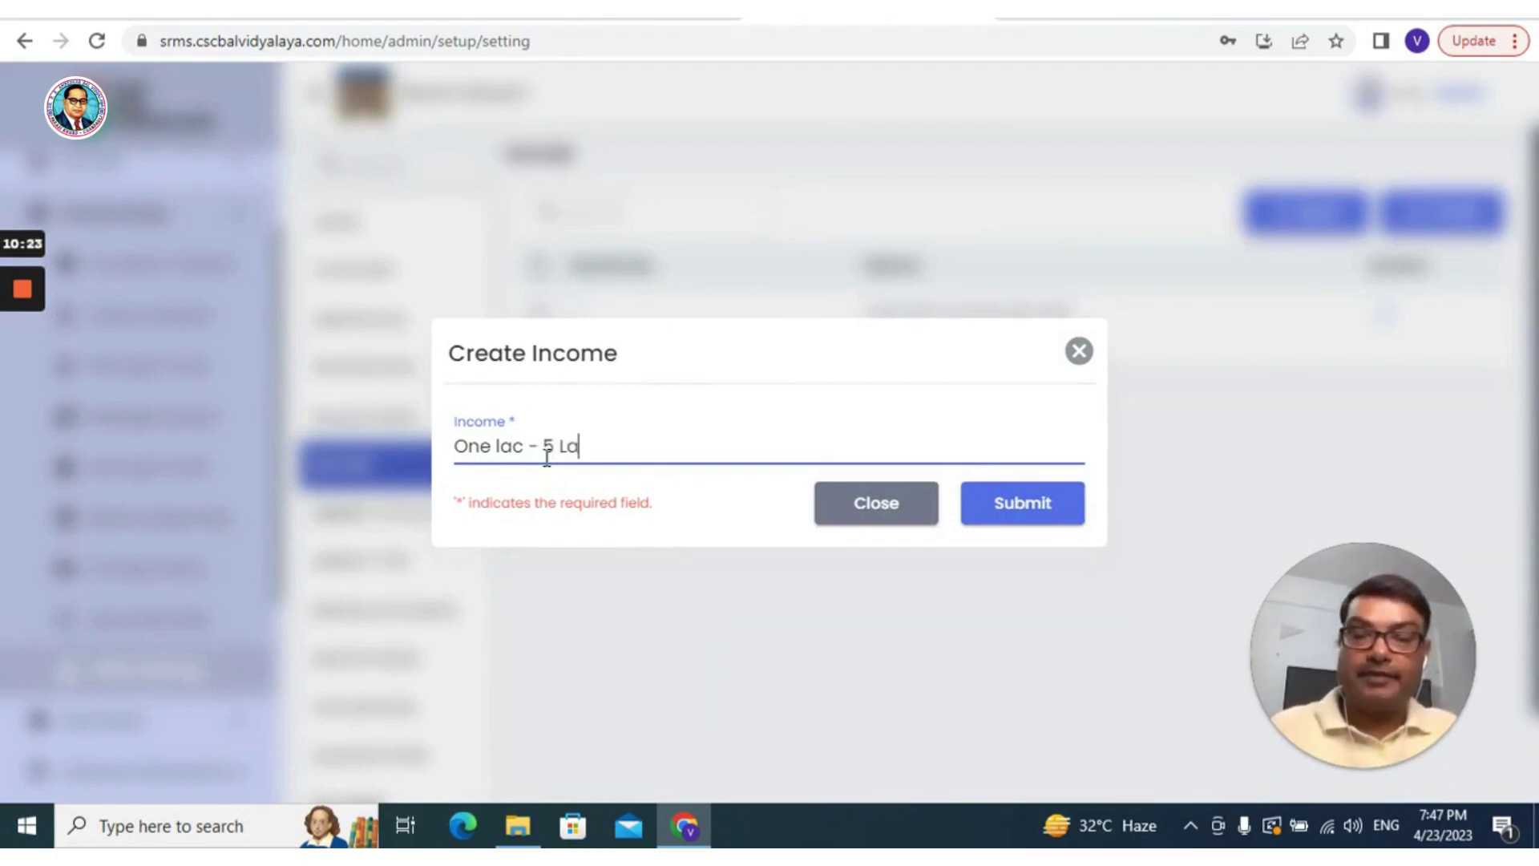
text(c pet)
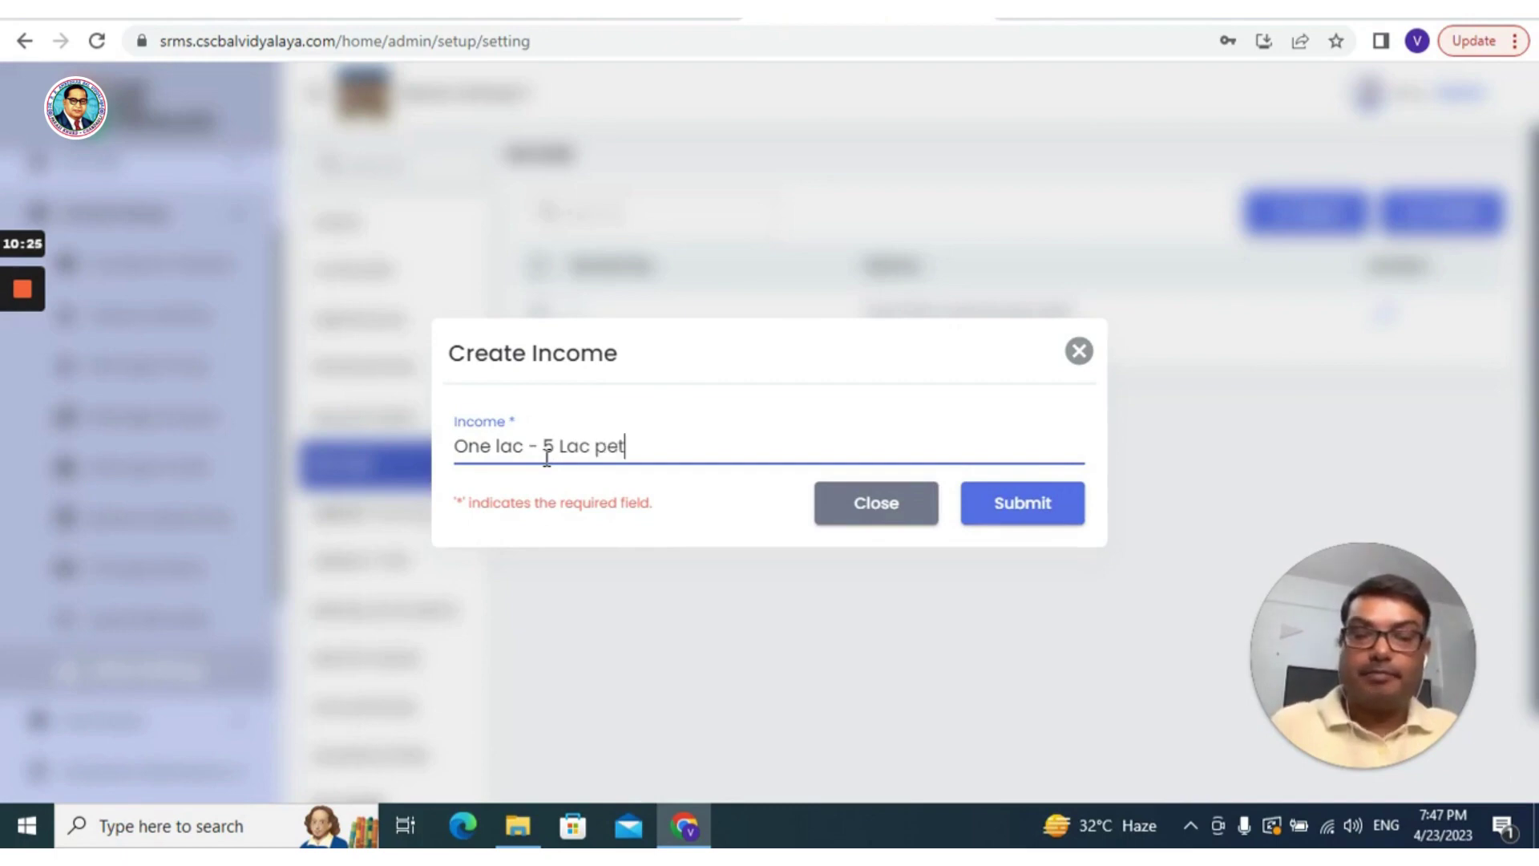
key(BackSpace)
text(r year)
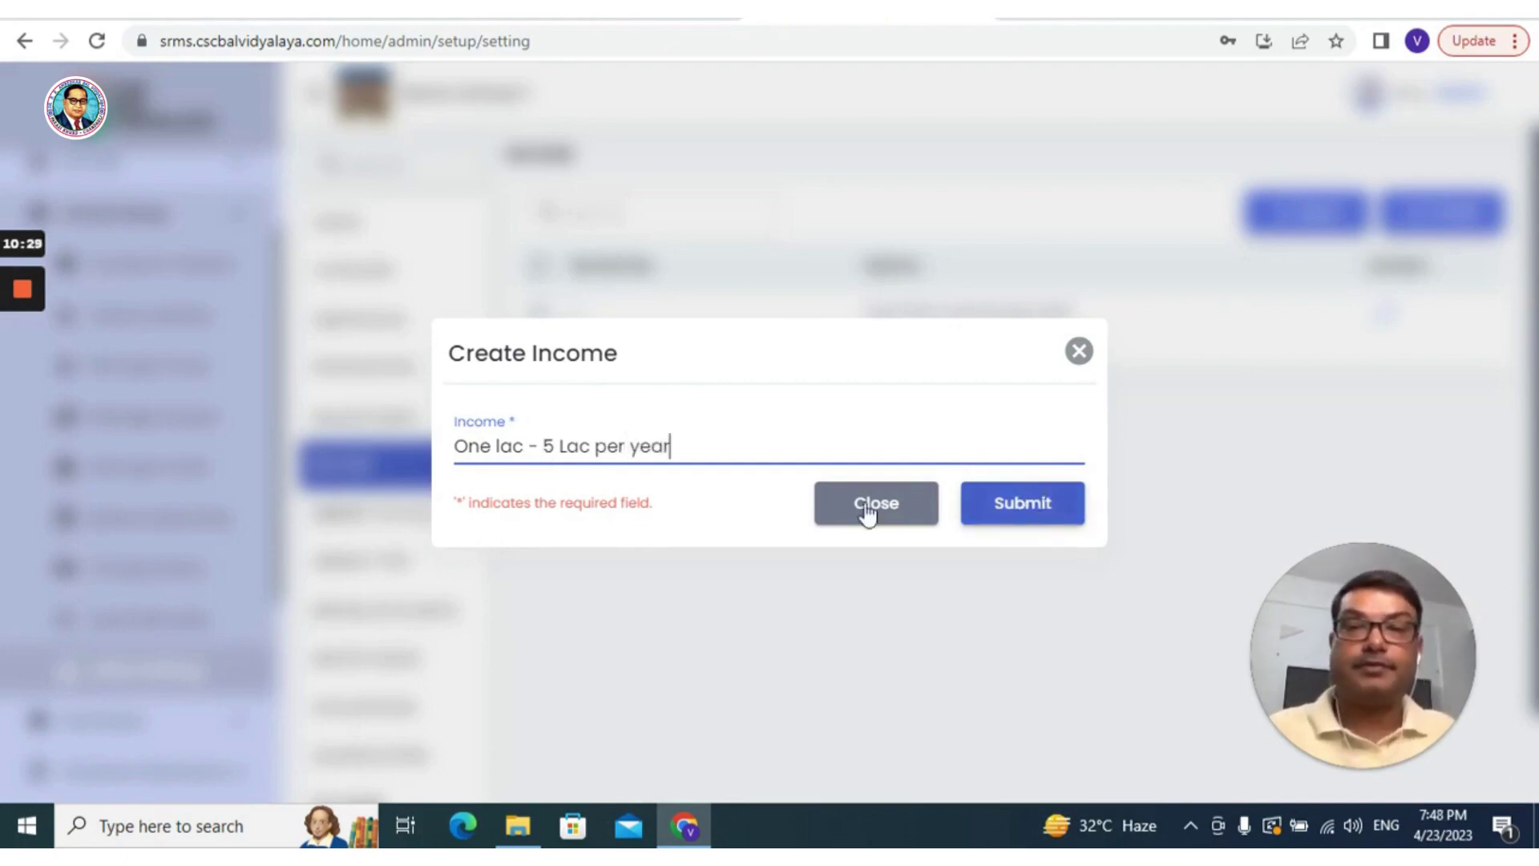
click(567, 445)
key(BackSpace)
text(l)
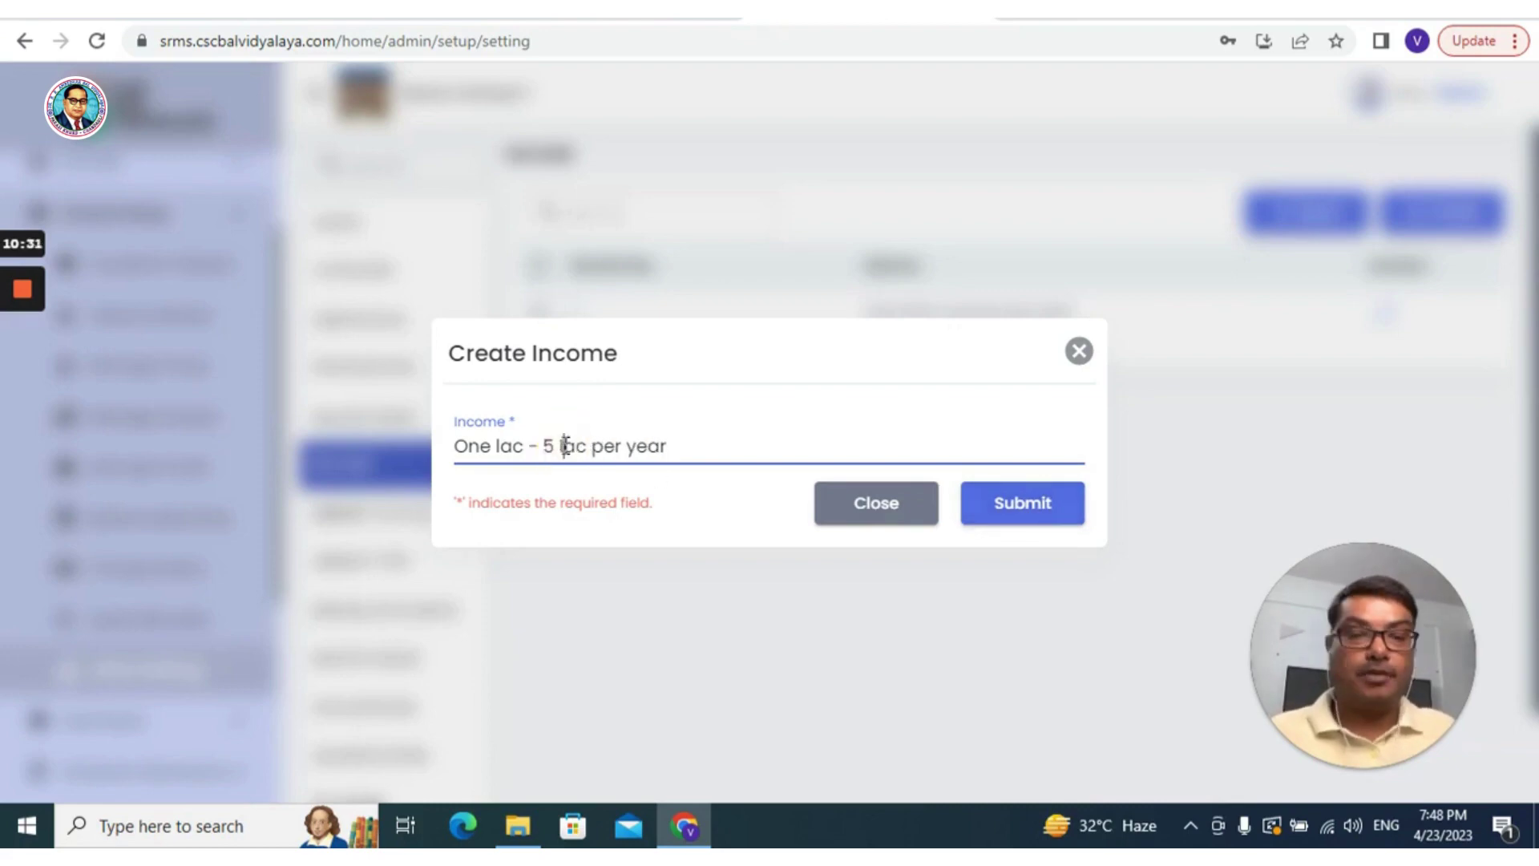
click(1016, 507)
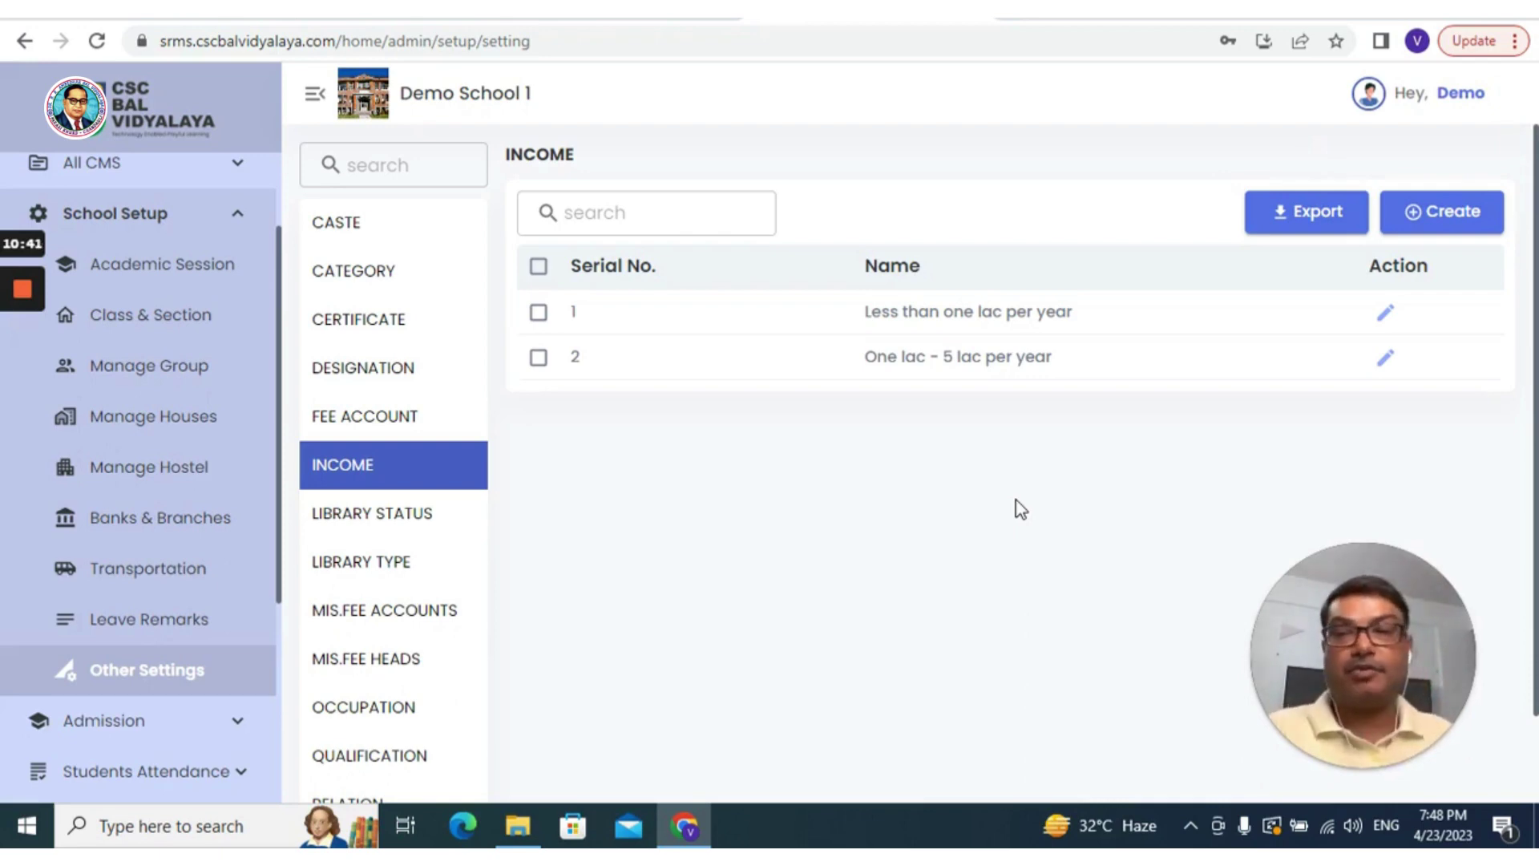
- View the existing entries in the Library Status, Library Type and Mis.Fee Accounts settings
click(338, 520)
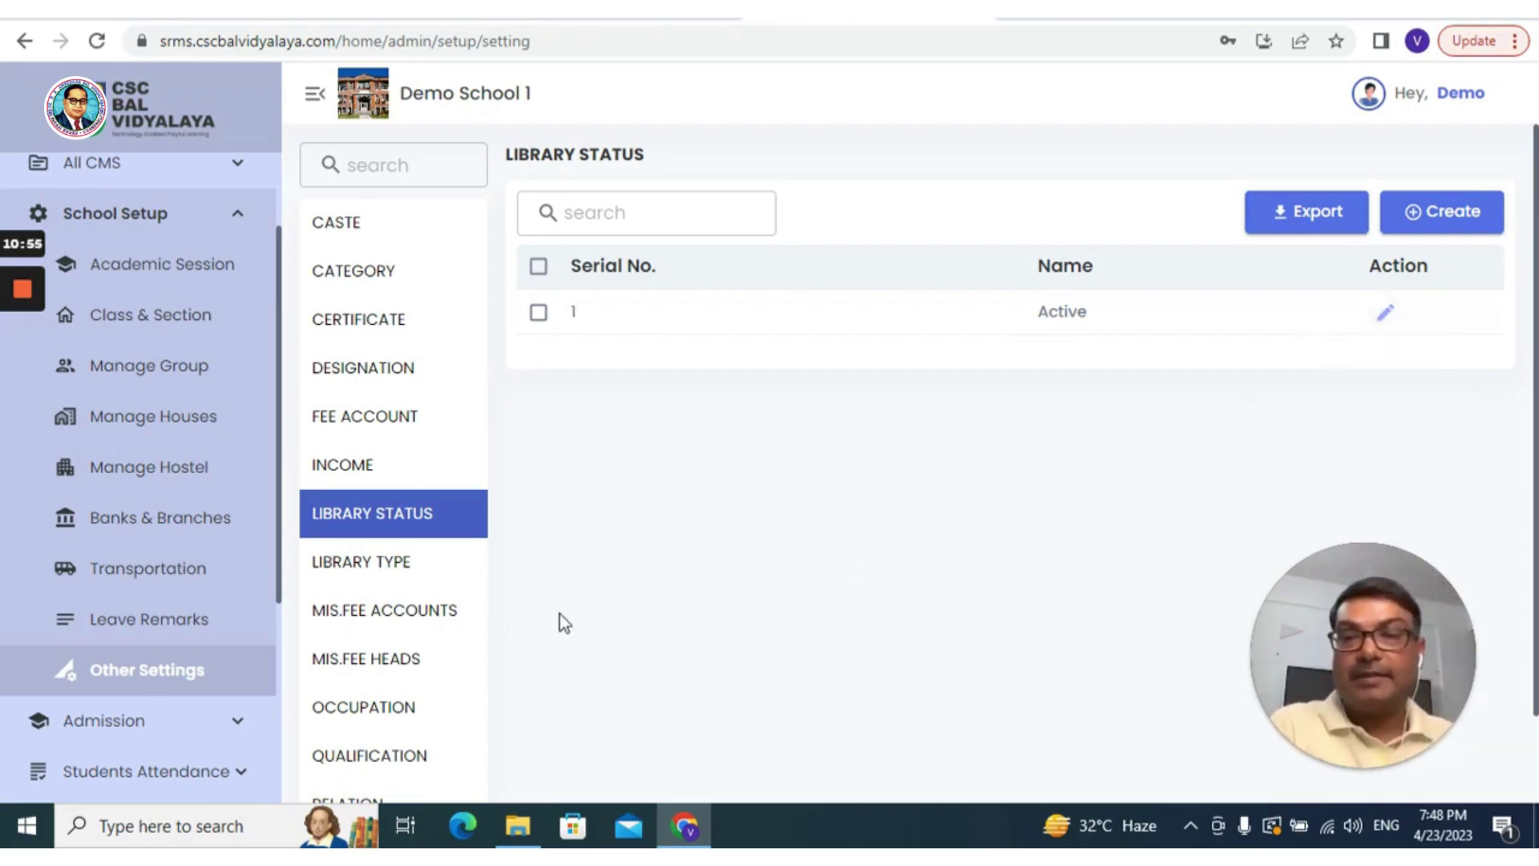
click(398, 566)
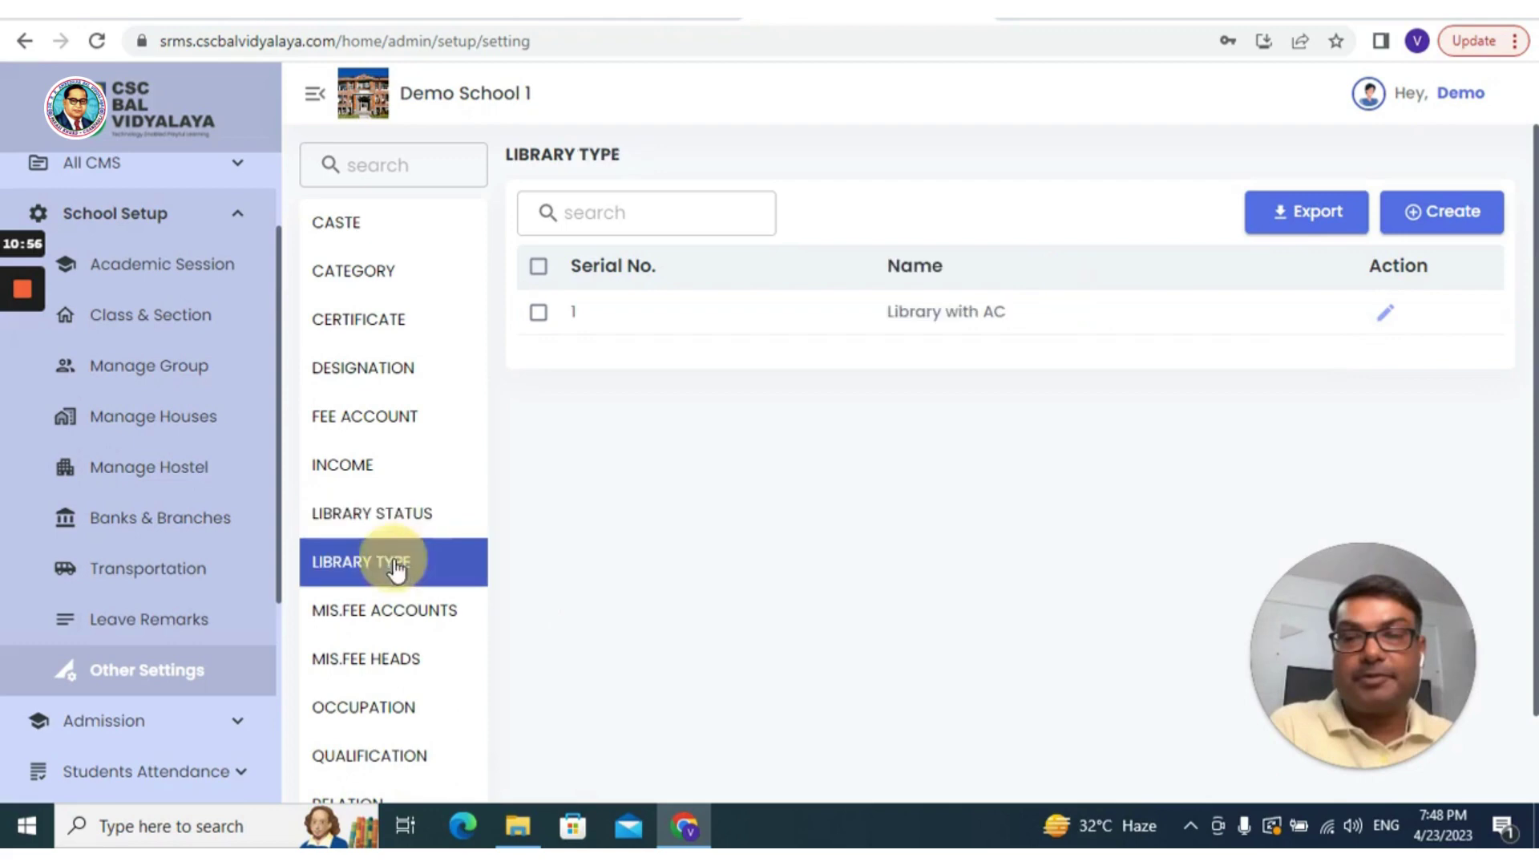
click(405, 618)
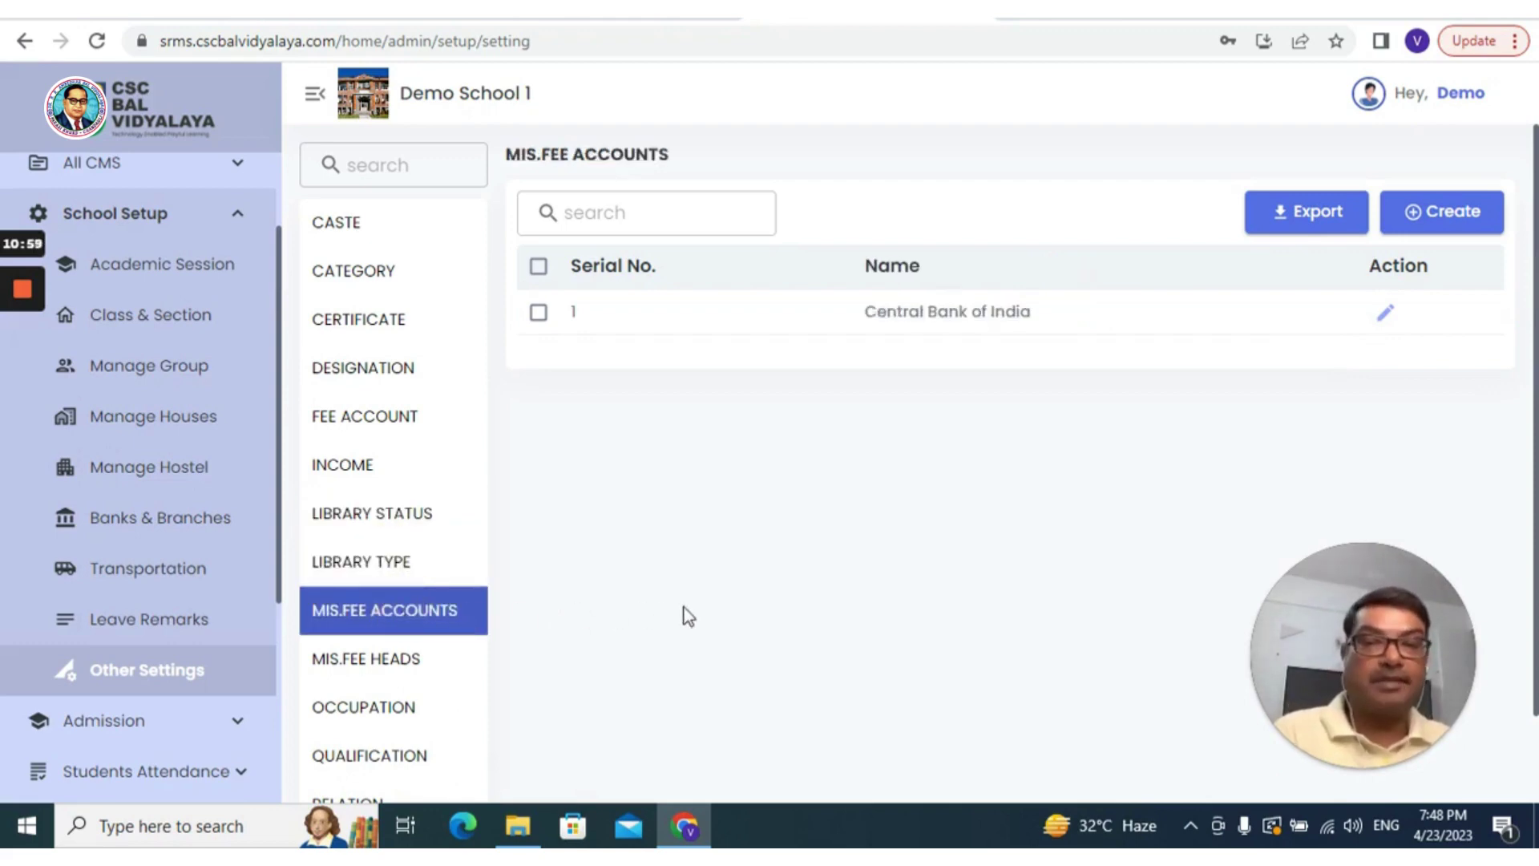
- Go to the Mis.Fee Heads settings and add a fee head named "Computer Charges"
scroll(686, 616, down, 1)
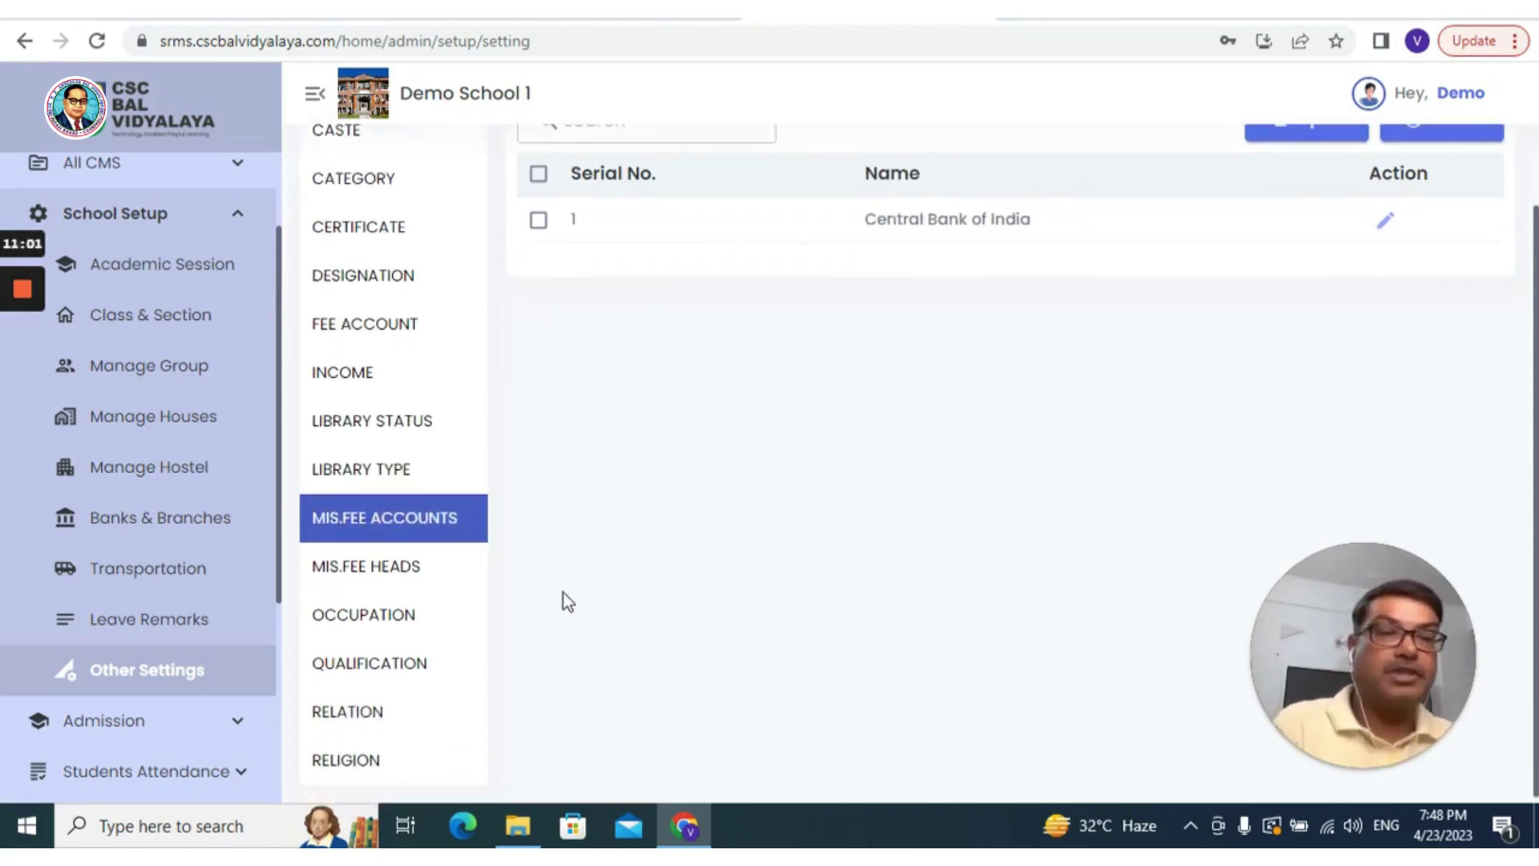
click(395, 571)
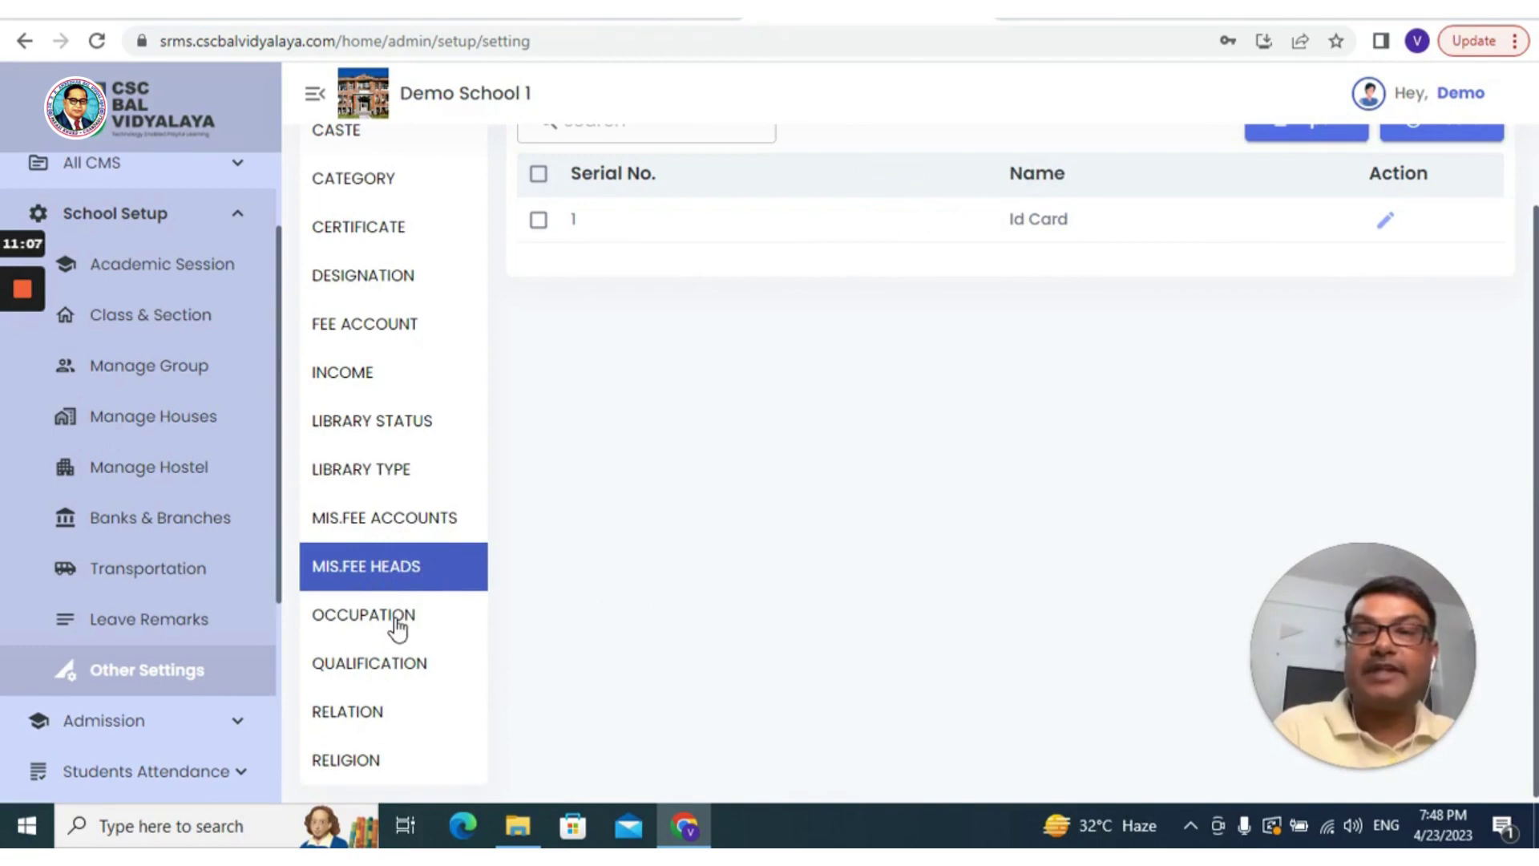
scroll(804, 378, up, 1)
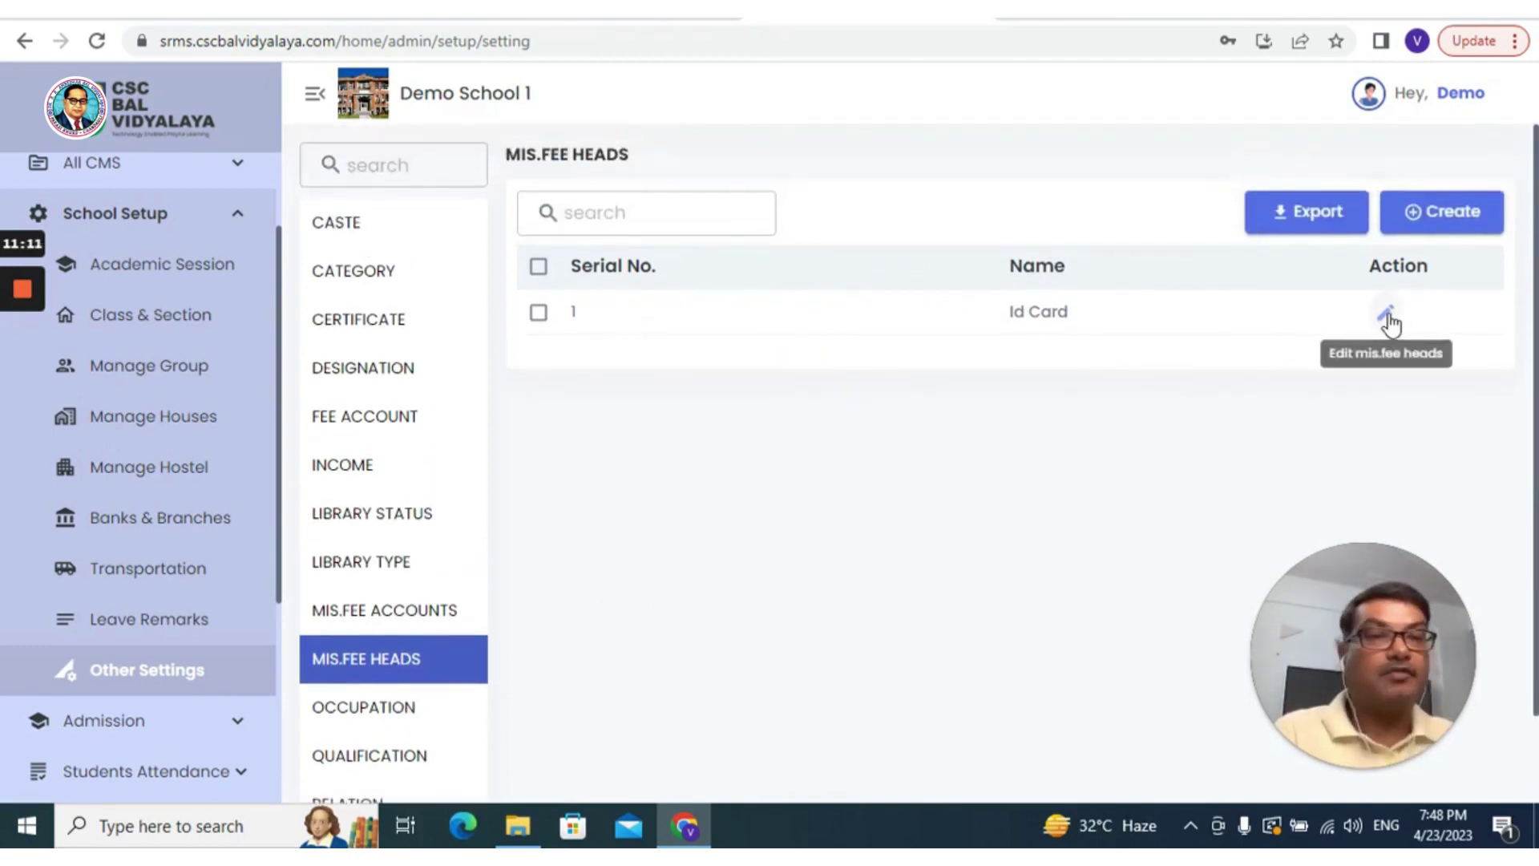
click(1454, 213)
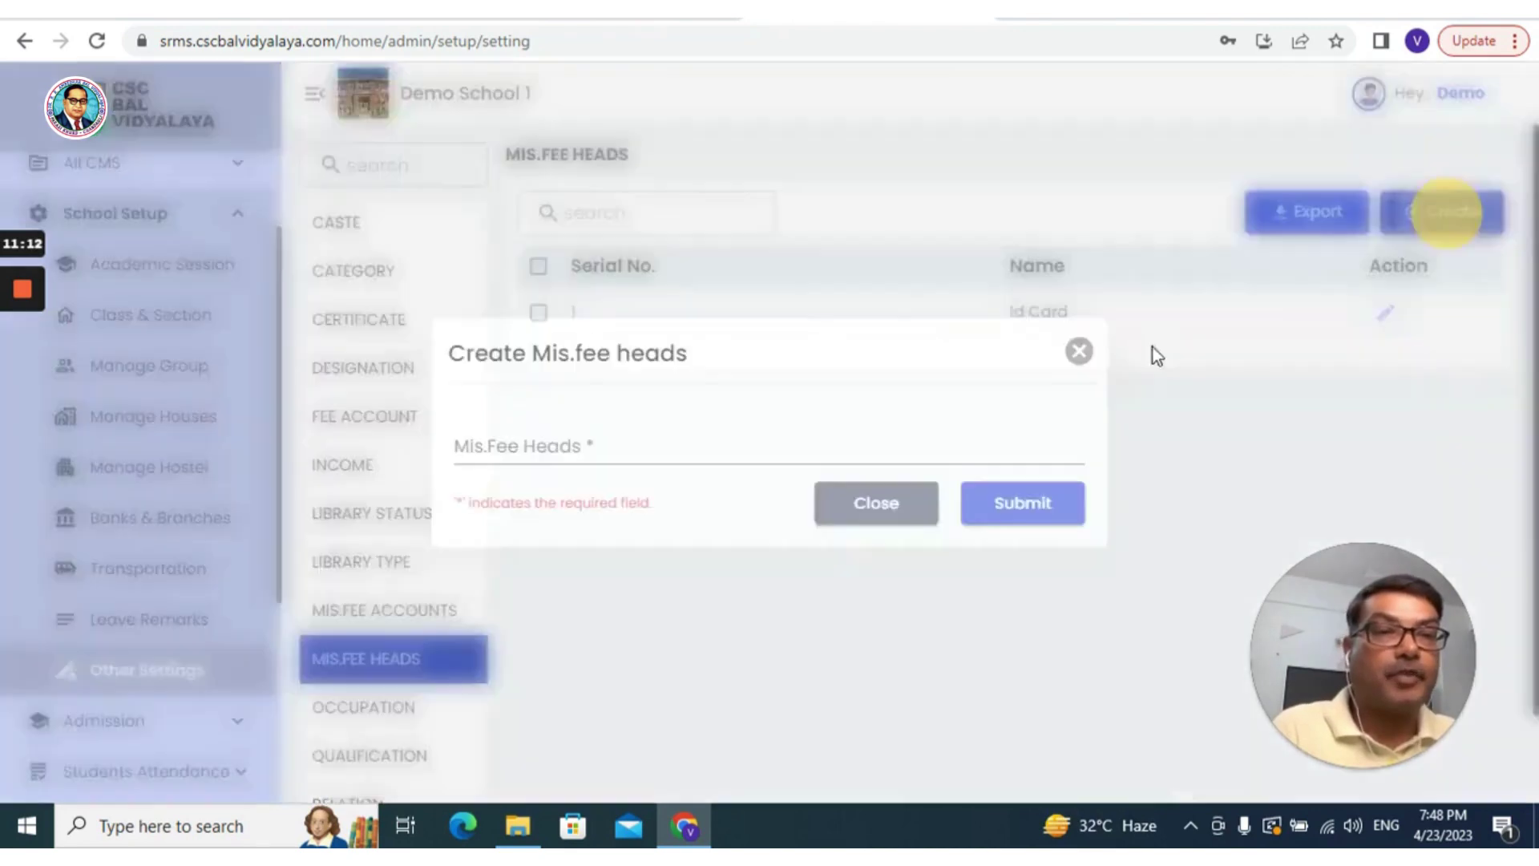
click(651, 446)
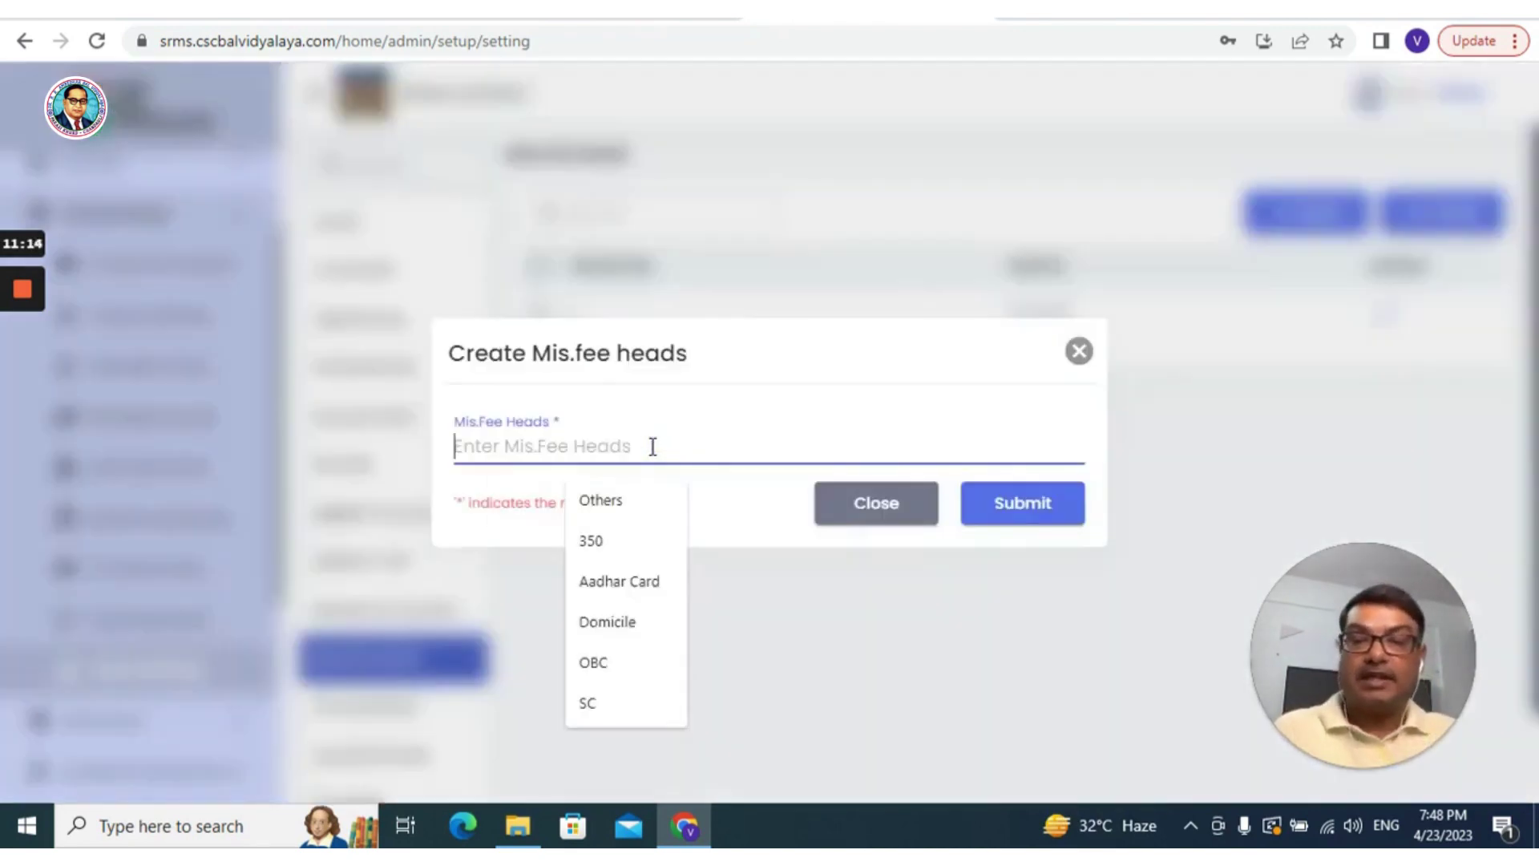
text(Co)
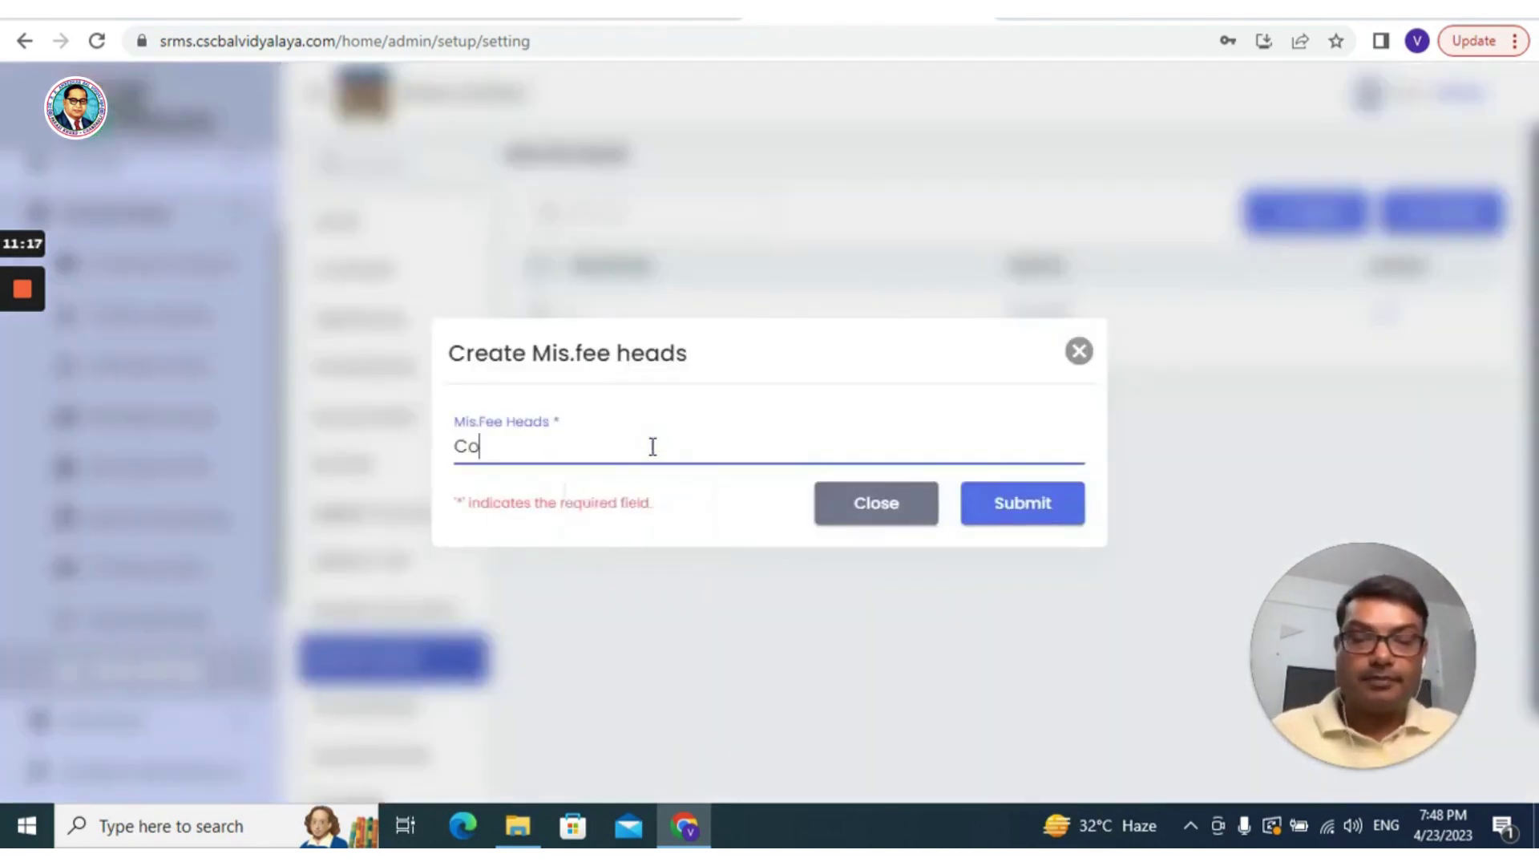
text(m)
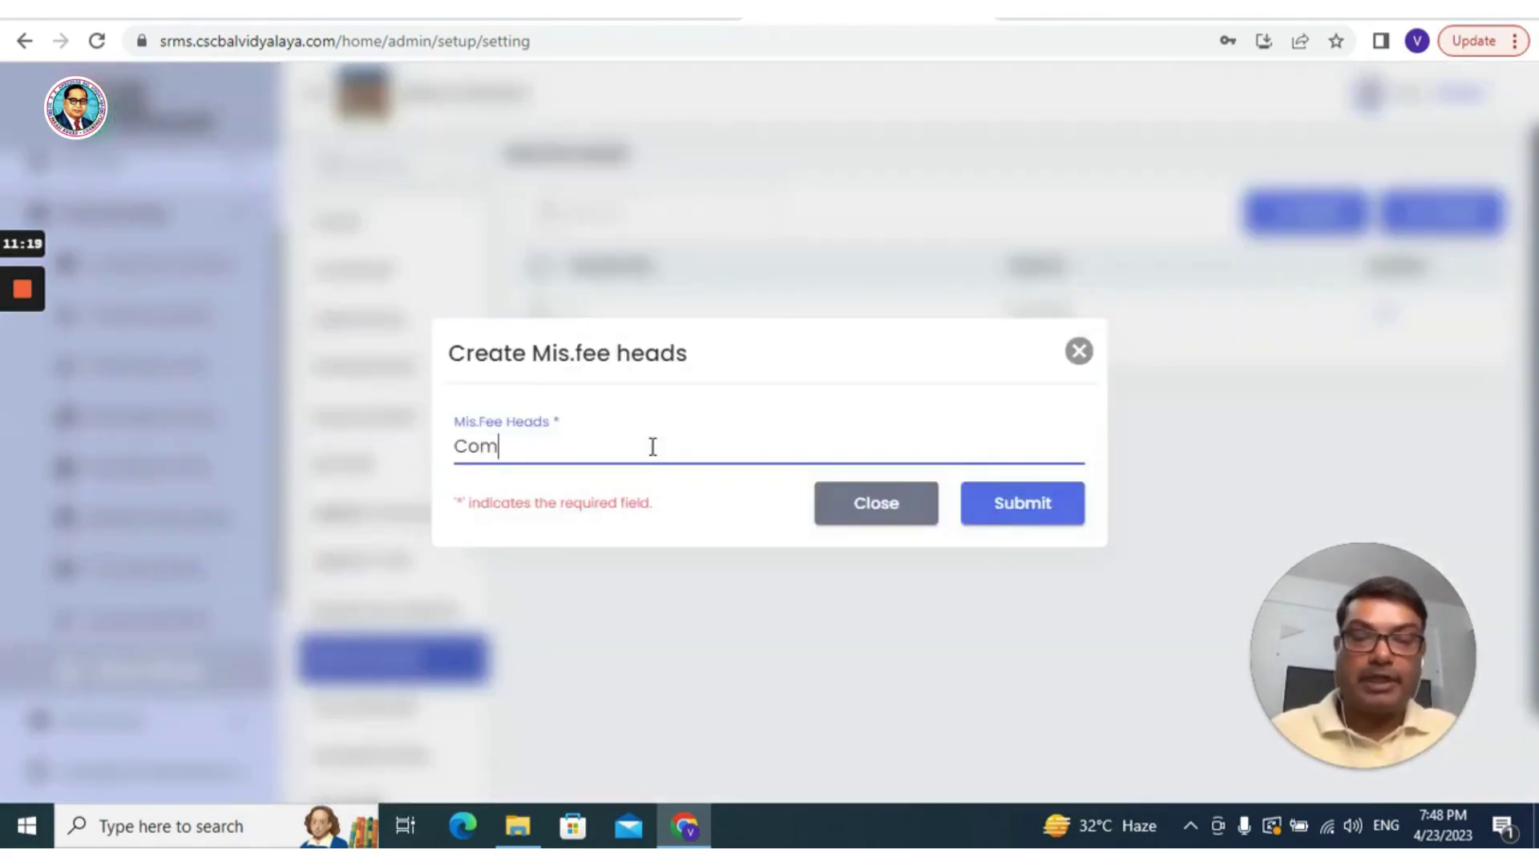
text(puter )
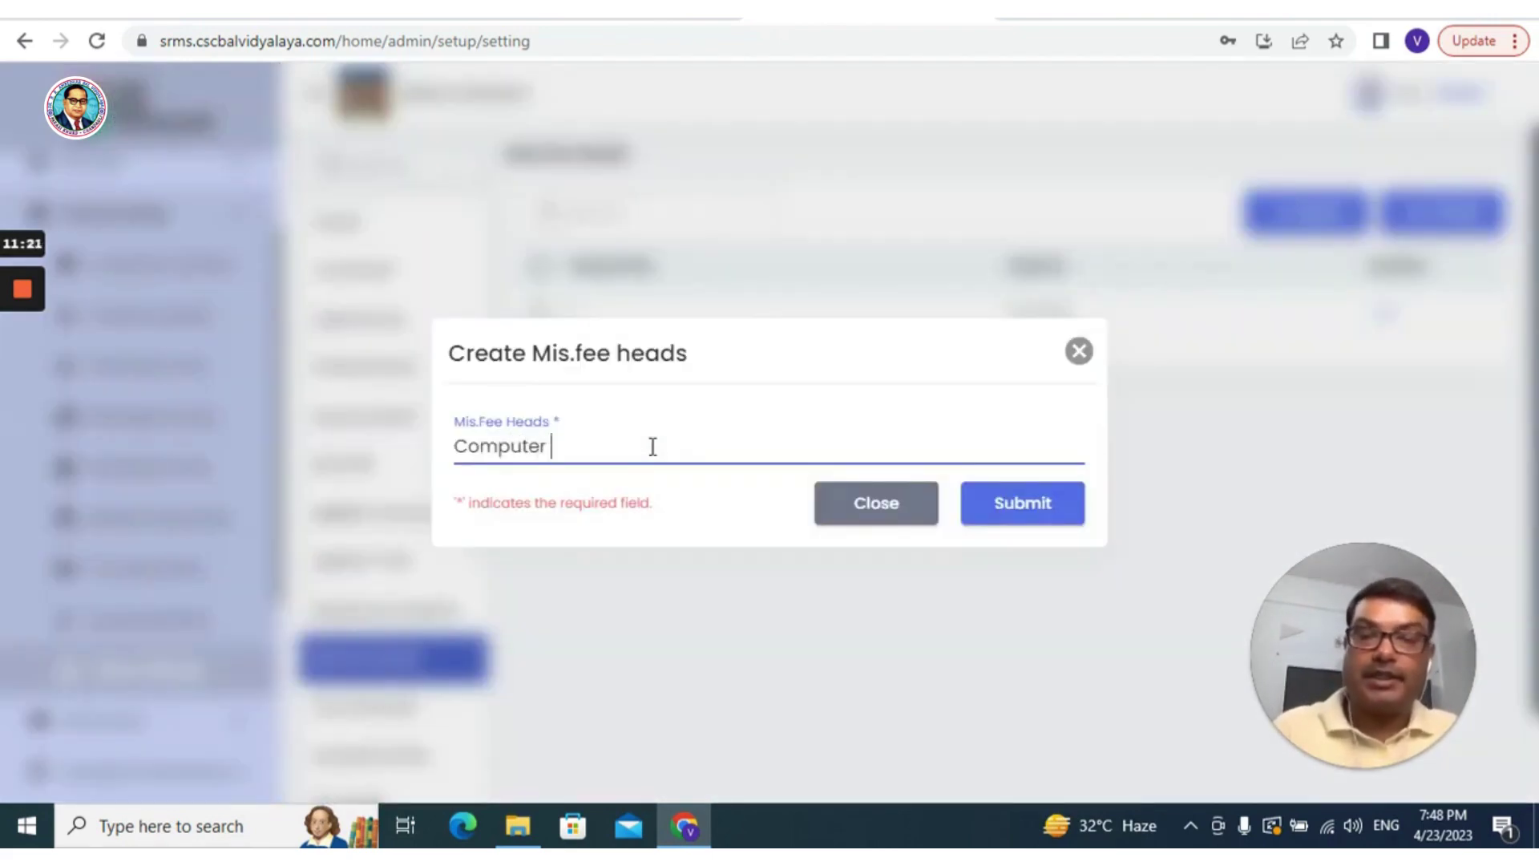
text(Charges)
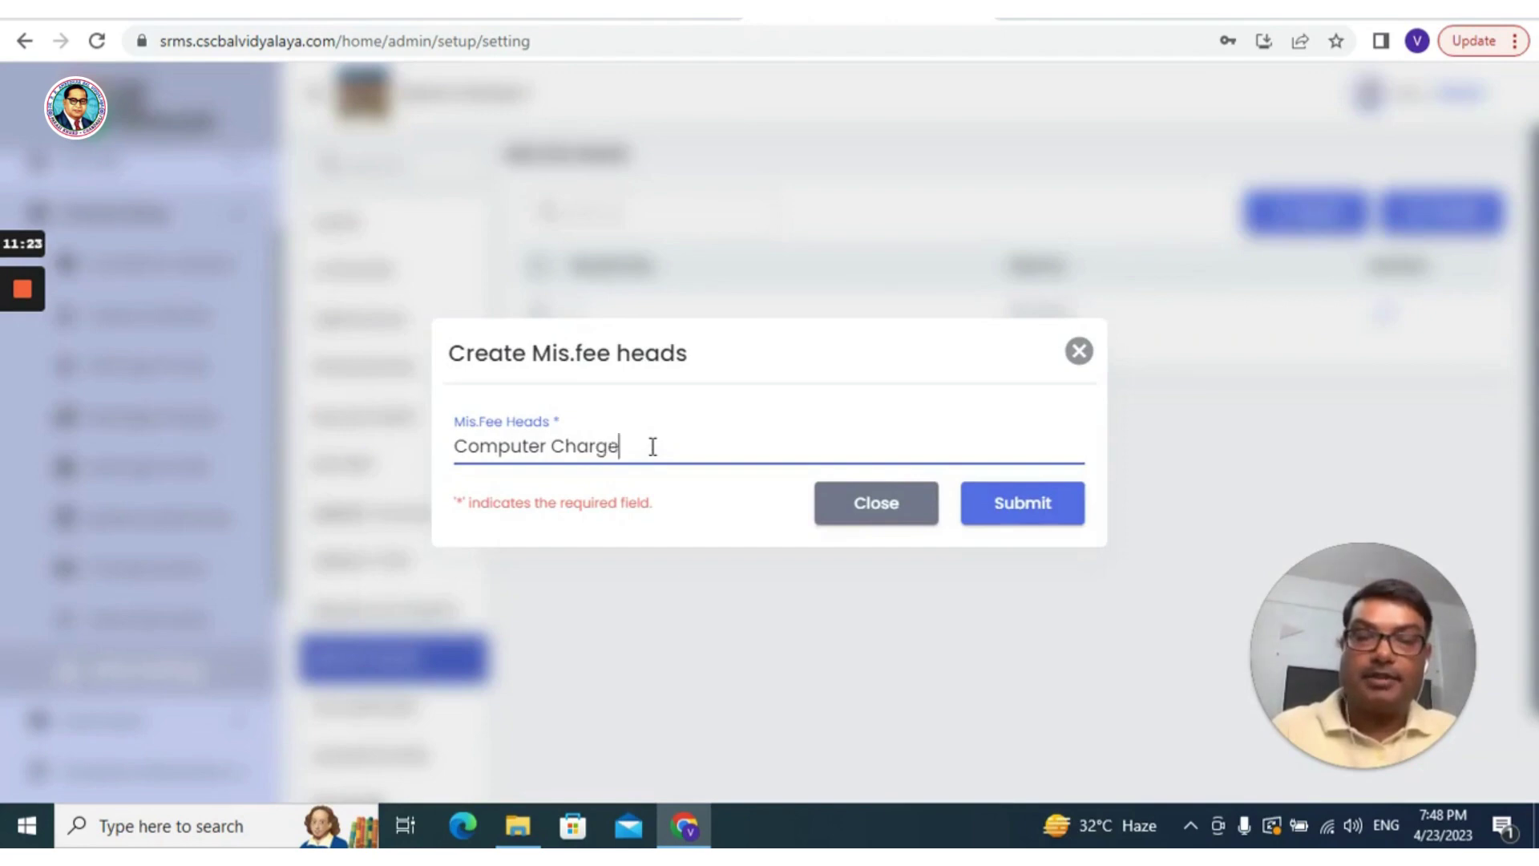
click(1013, 499)
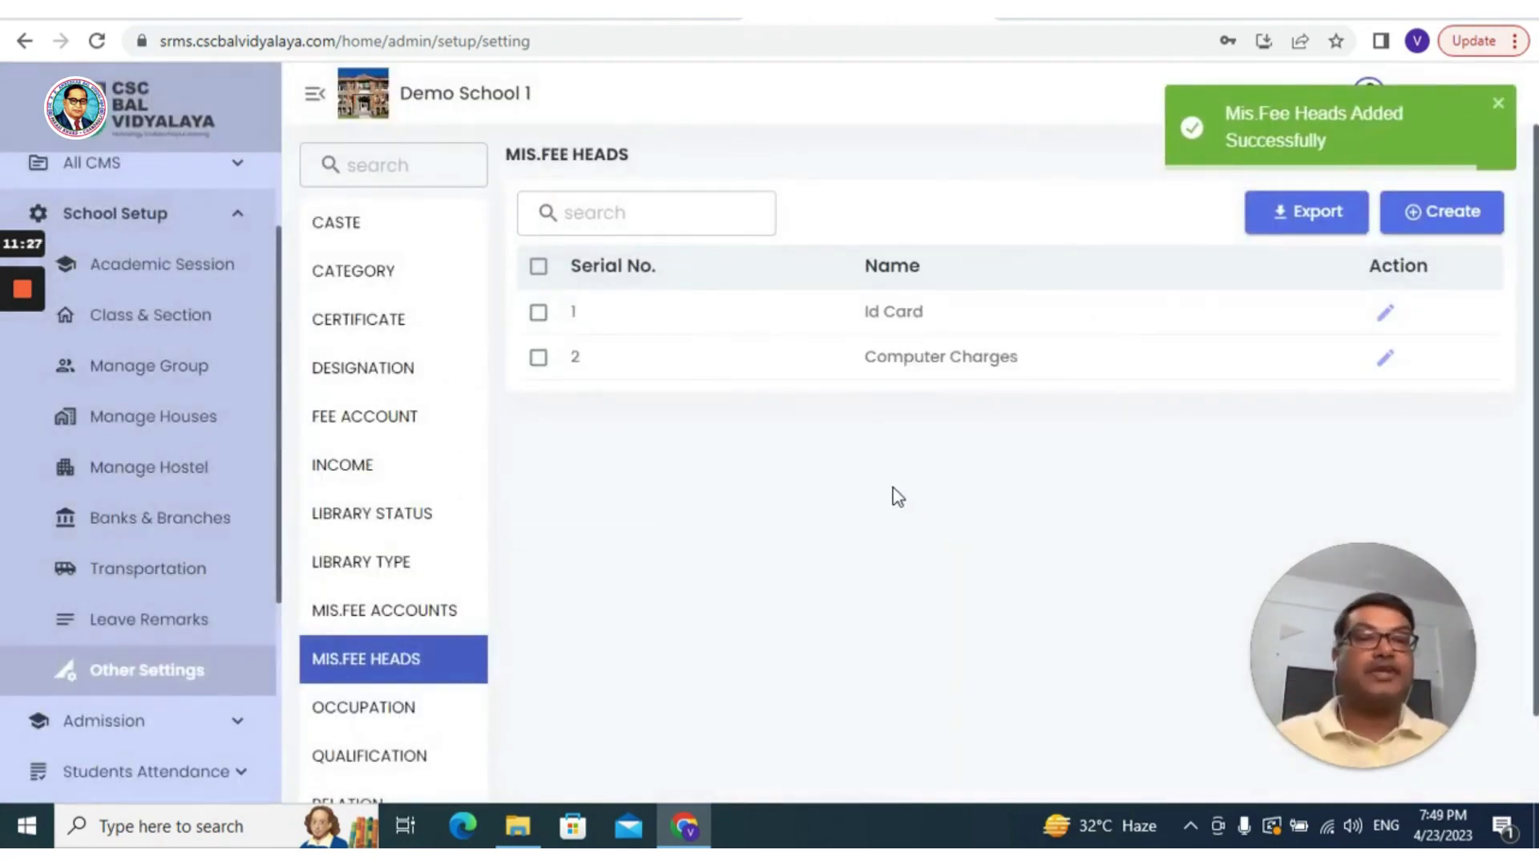
- Go to the Occupation settings and add an occupation named "Doctor"
scroll(480, 610, down, 1)
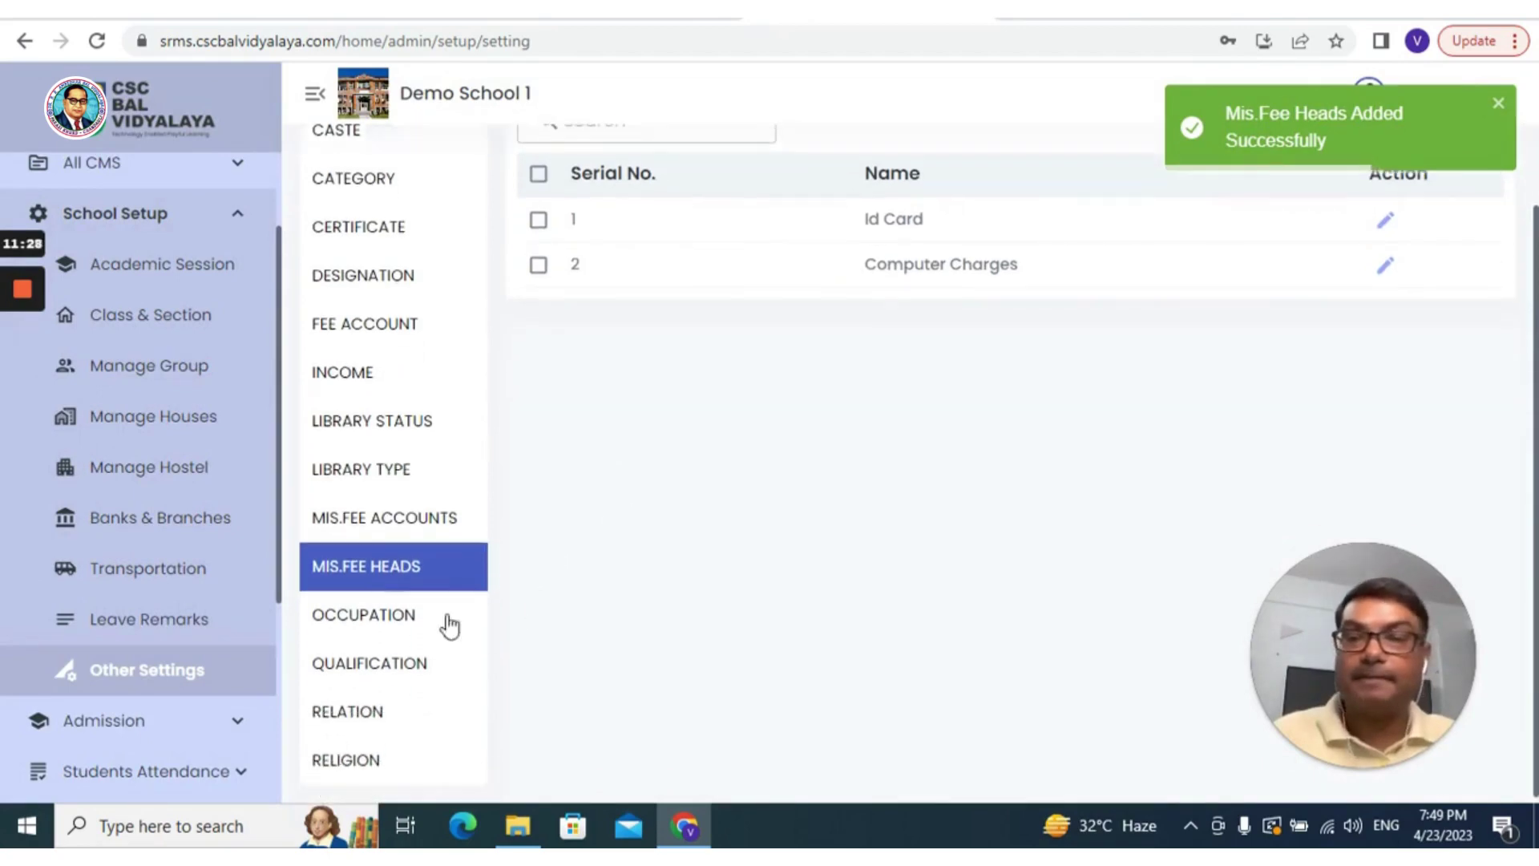
click(357, 624)
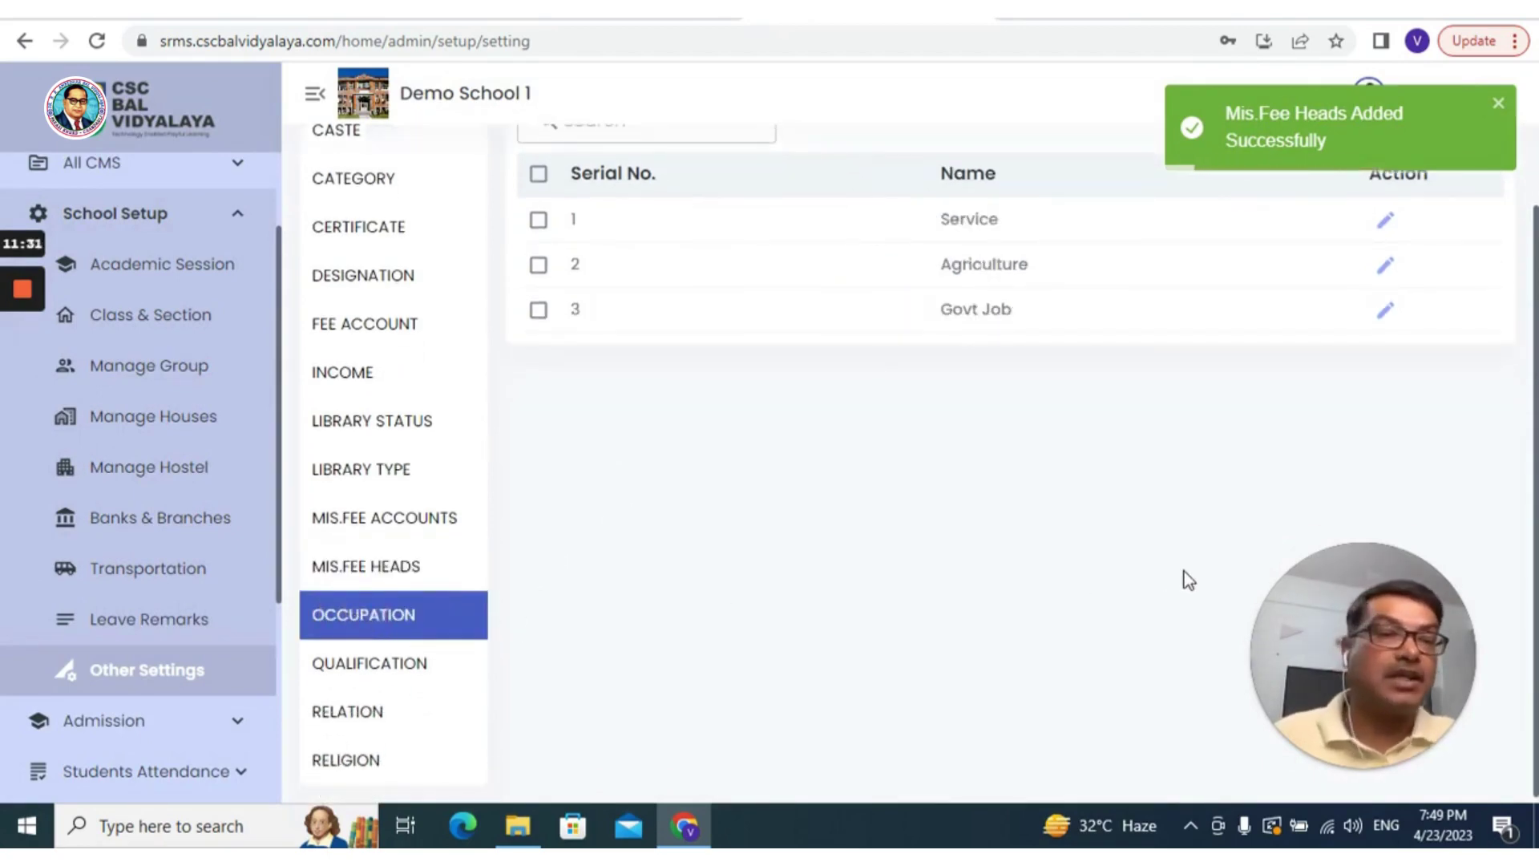
scroll(1183, 566, up, 1)
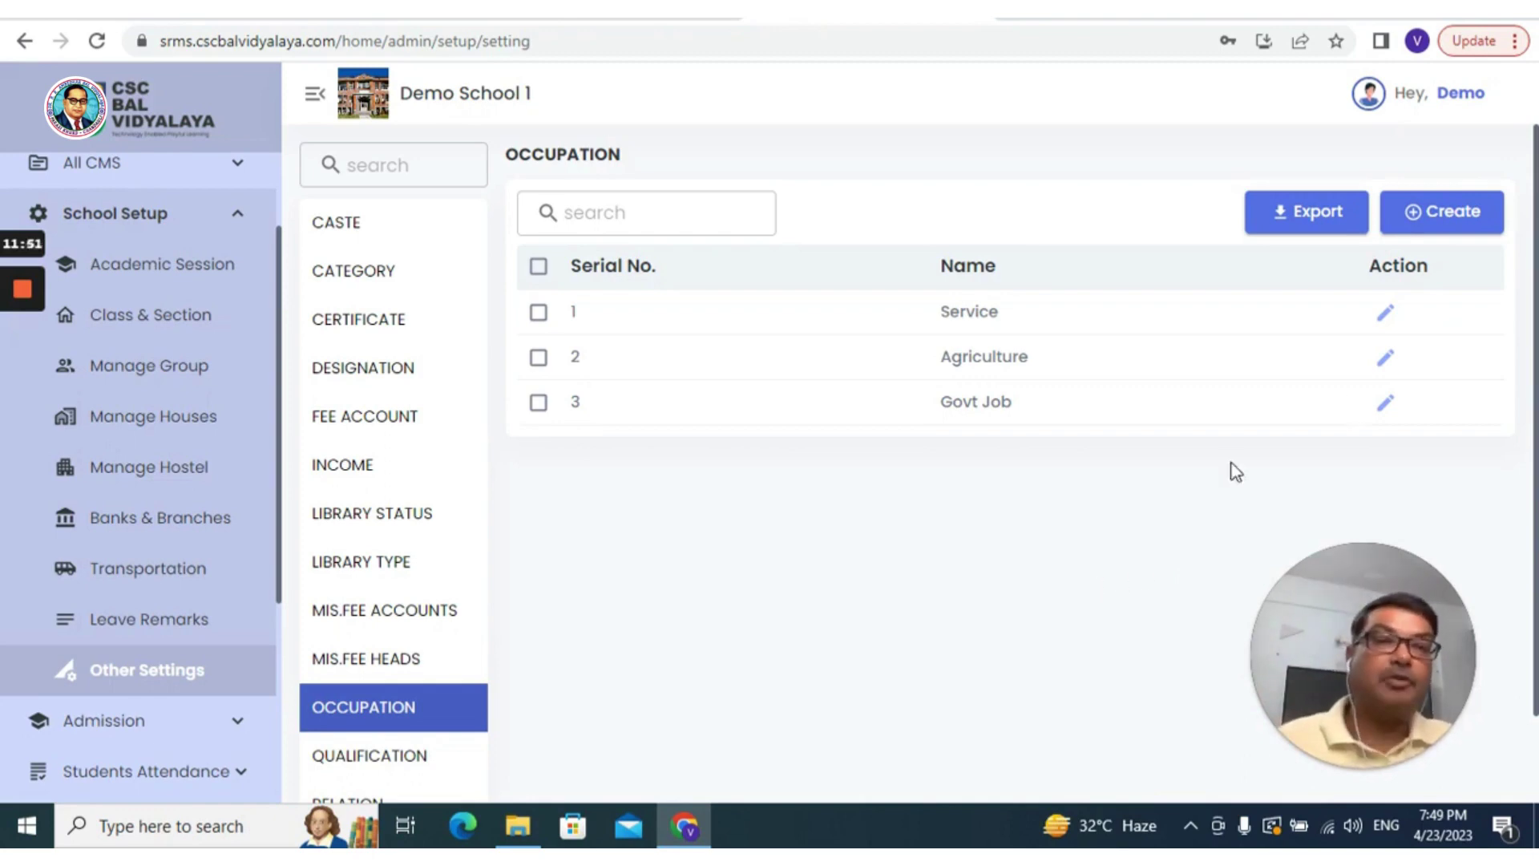
click(1451, 209)
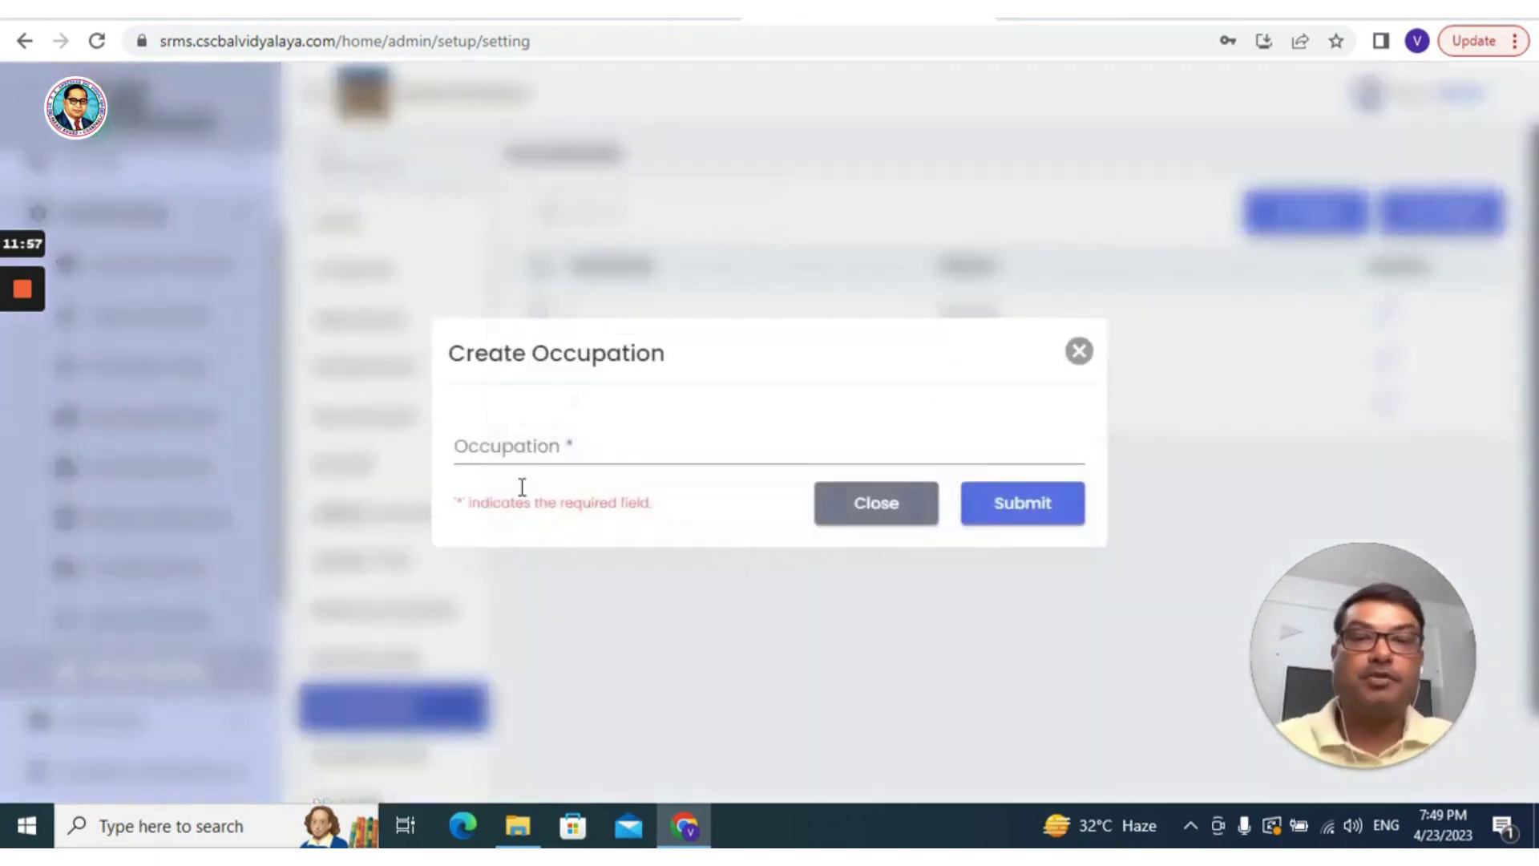
click(539, 445)
text(Doctor)
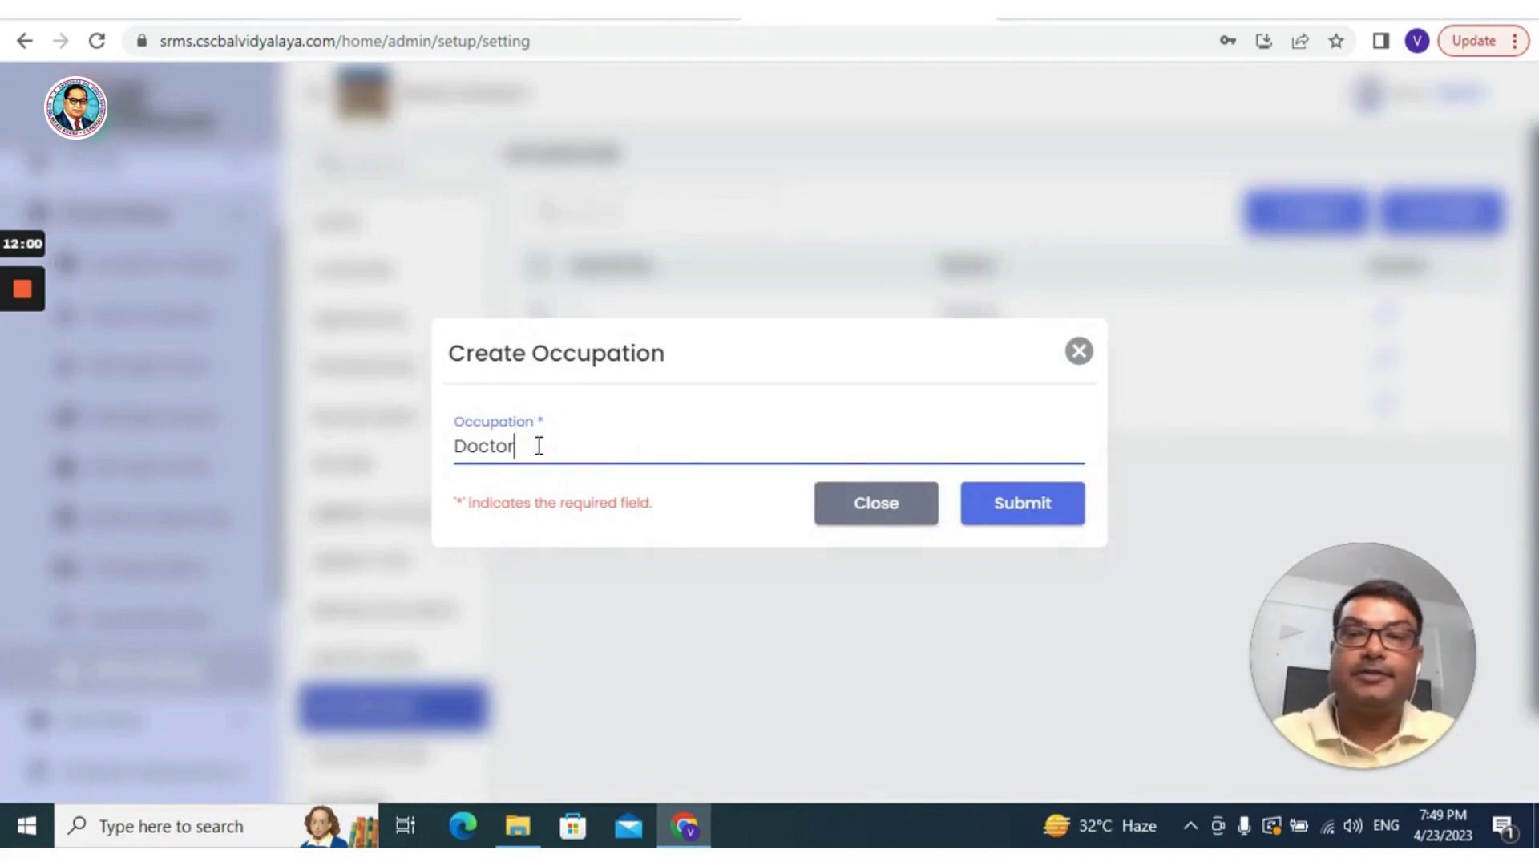
click(1033, 520)
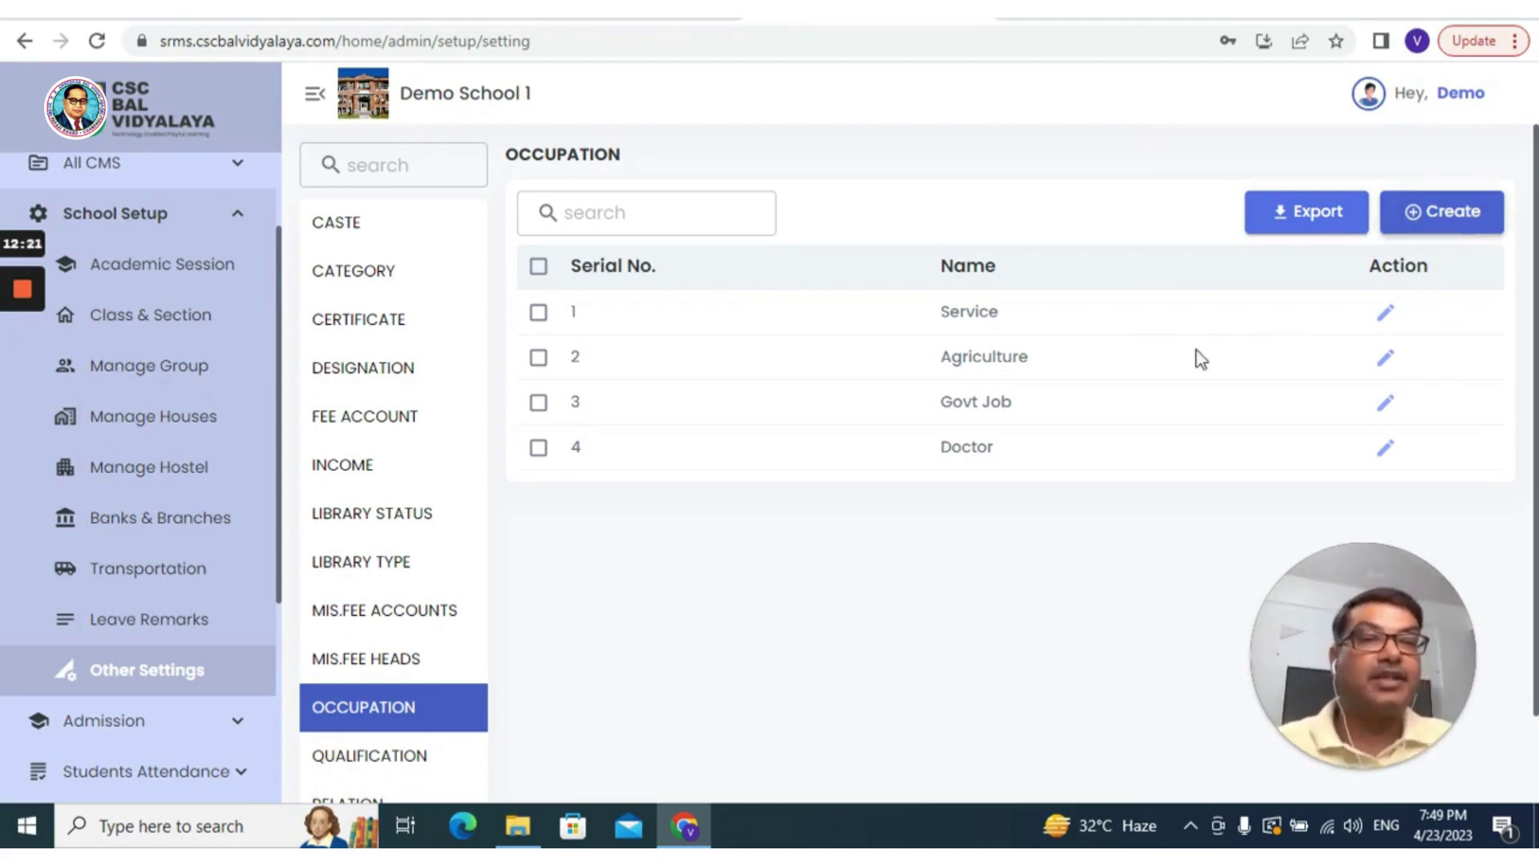
scroll(449, 744, down, 1)
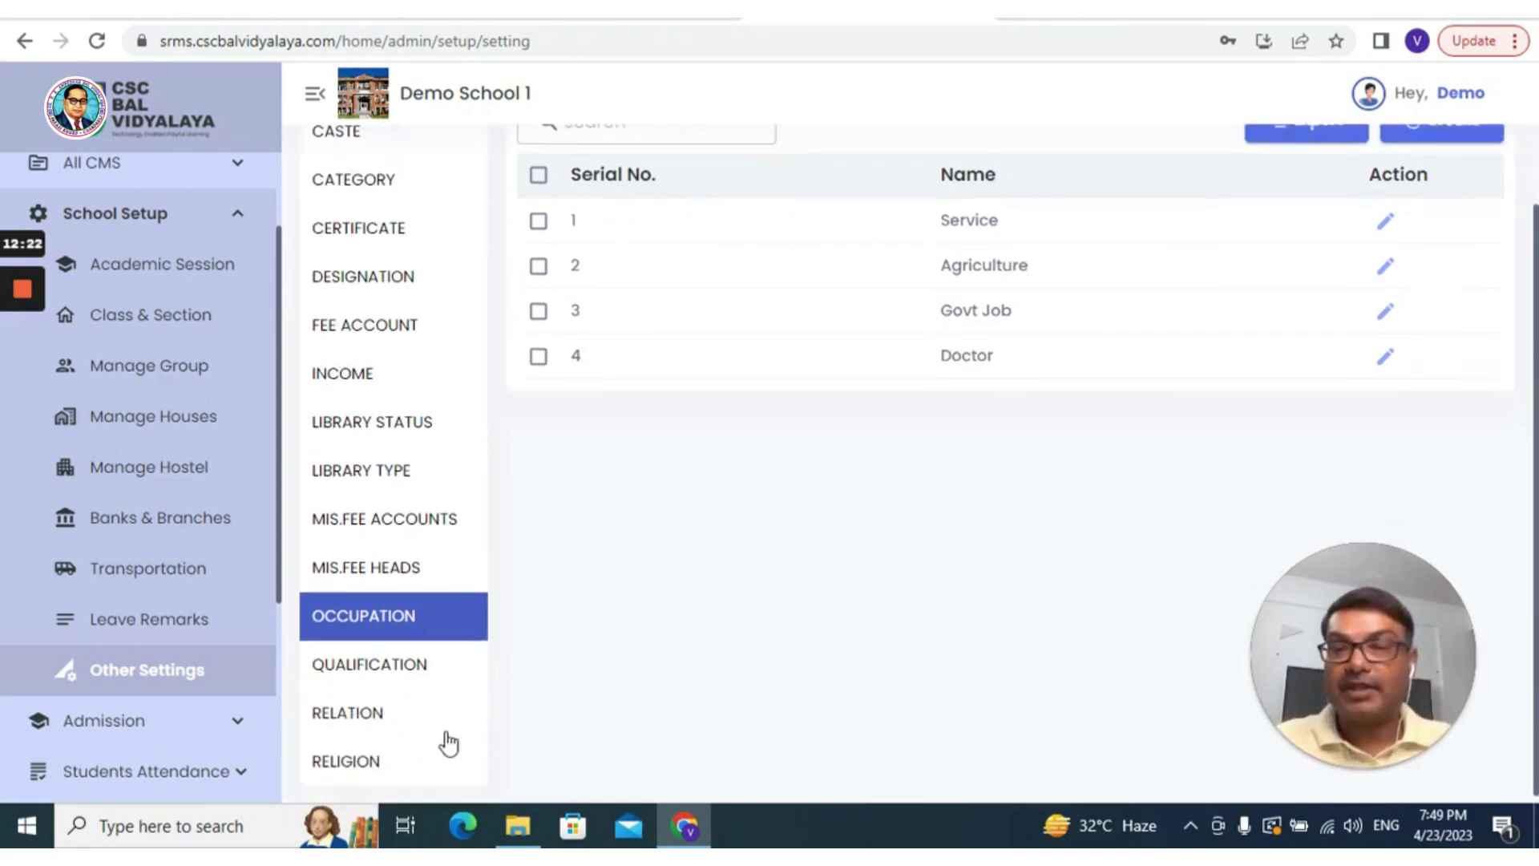
- Go to the Qualification settings and add a qualification named "MBA"
click(398, 672)
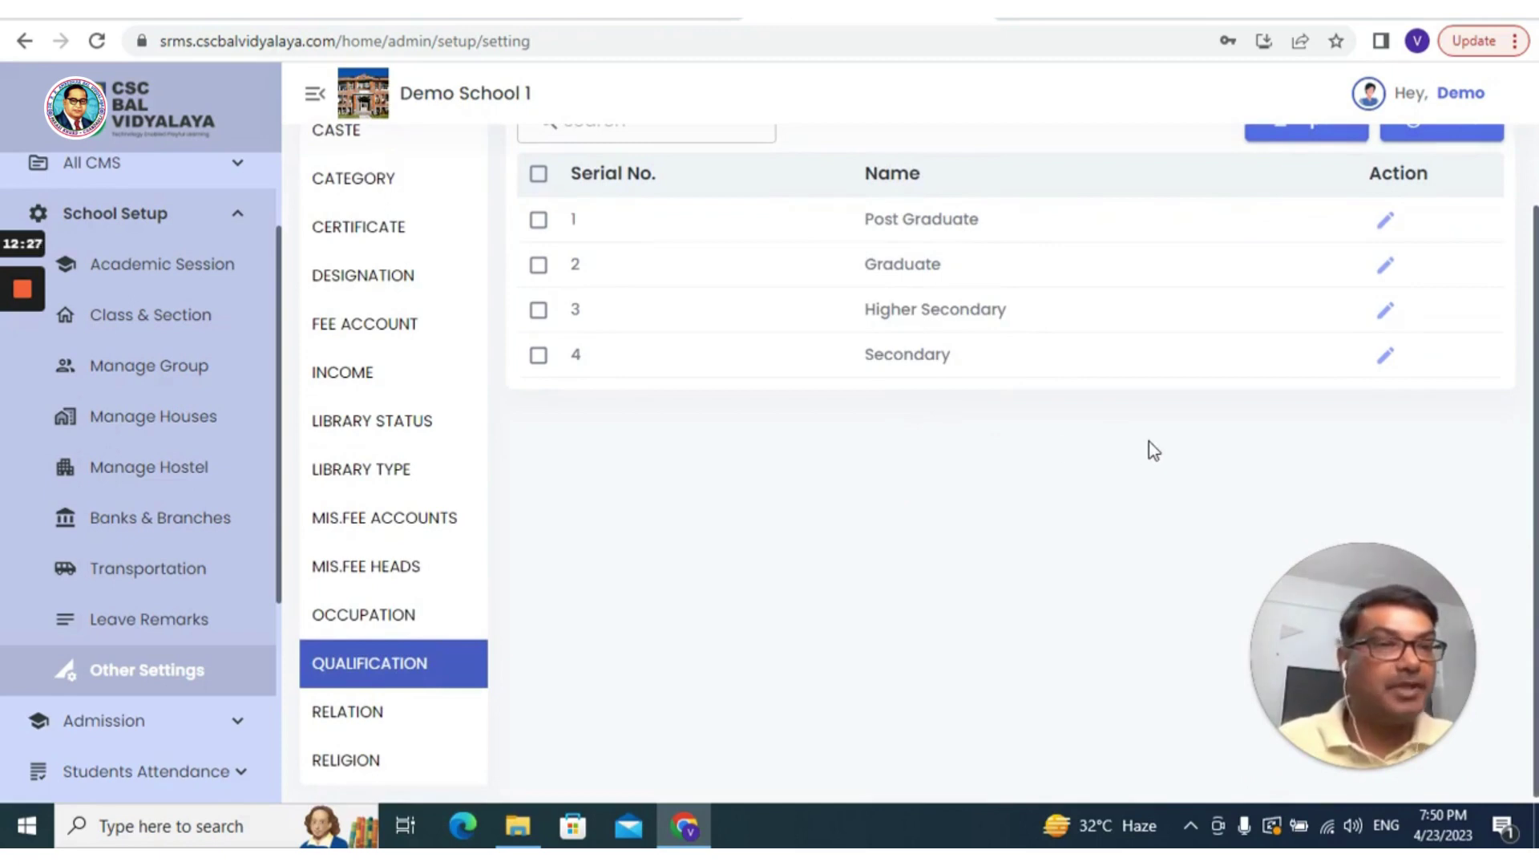
scroll(1147, 441, up, 1)
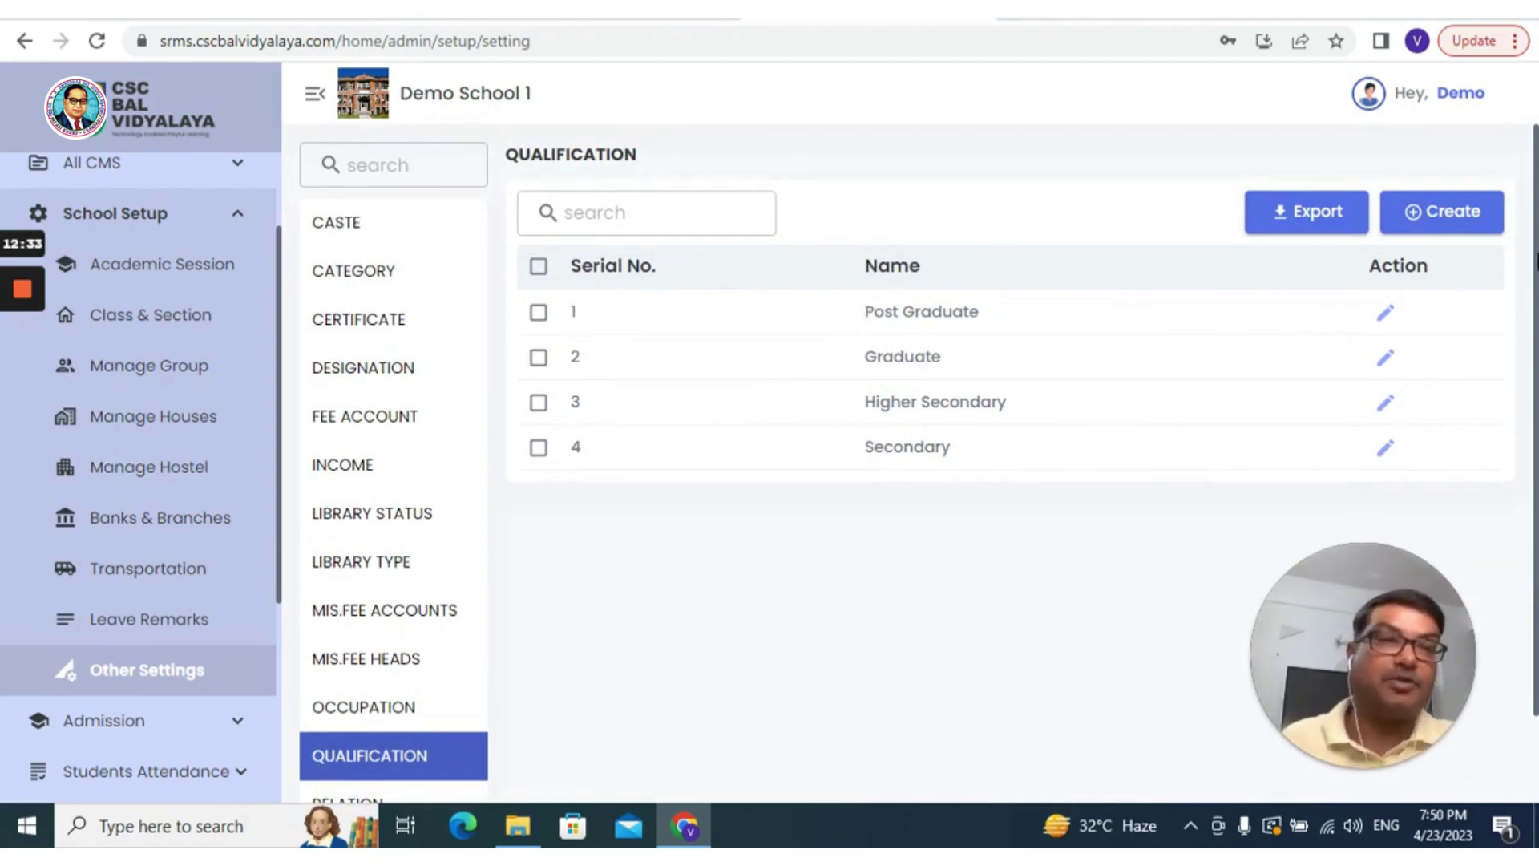
click(1435, 215)
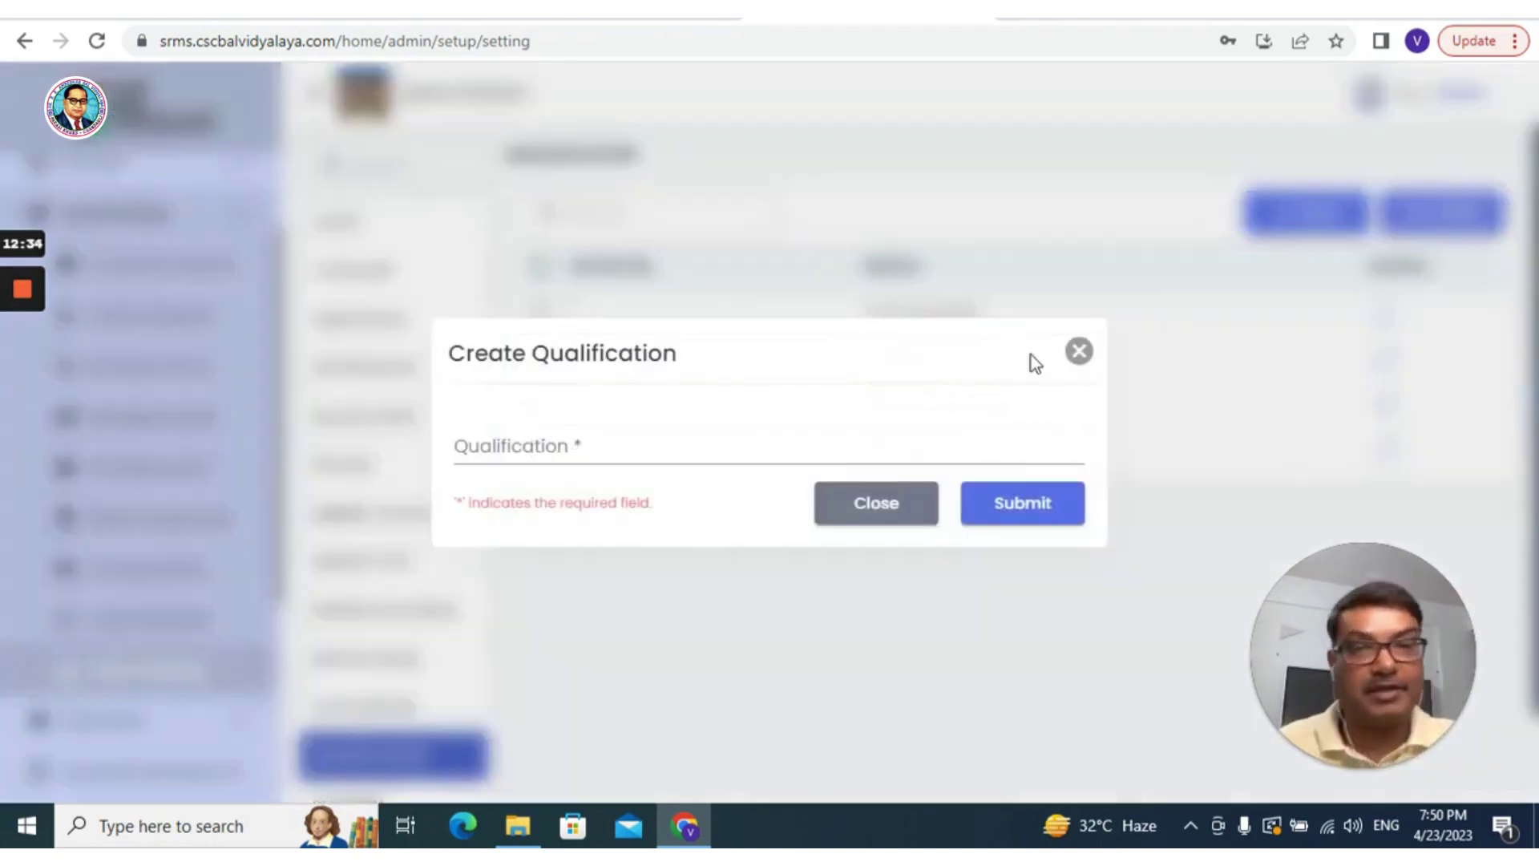
click(719, 447)
text(MBA)
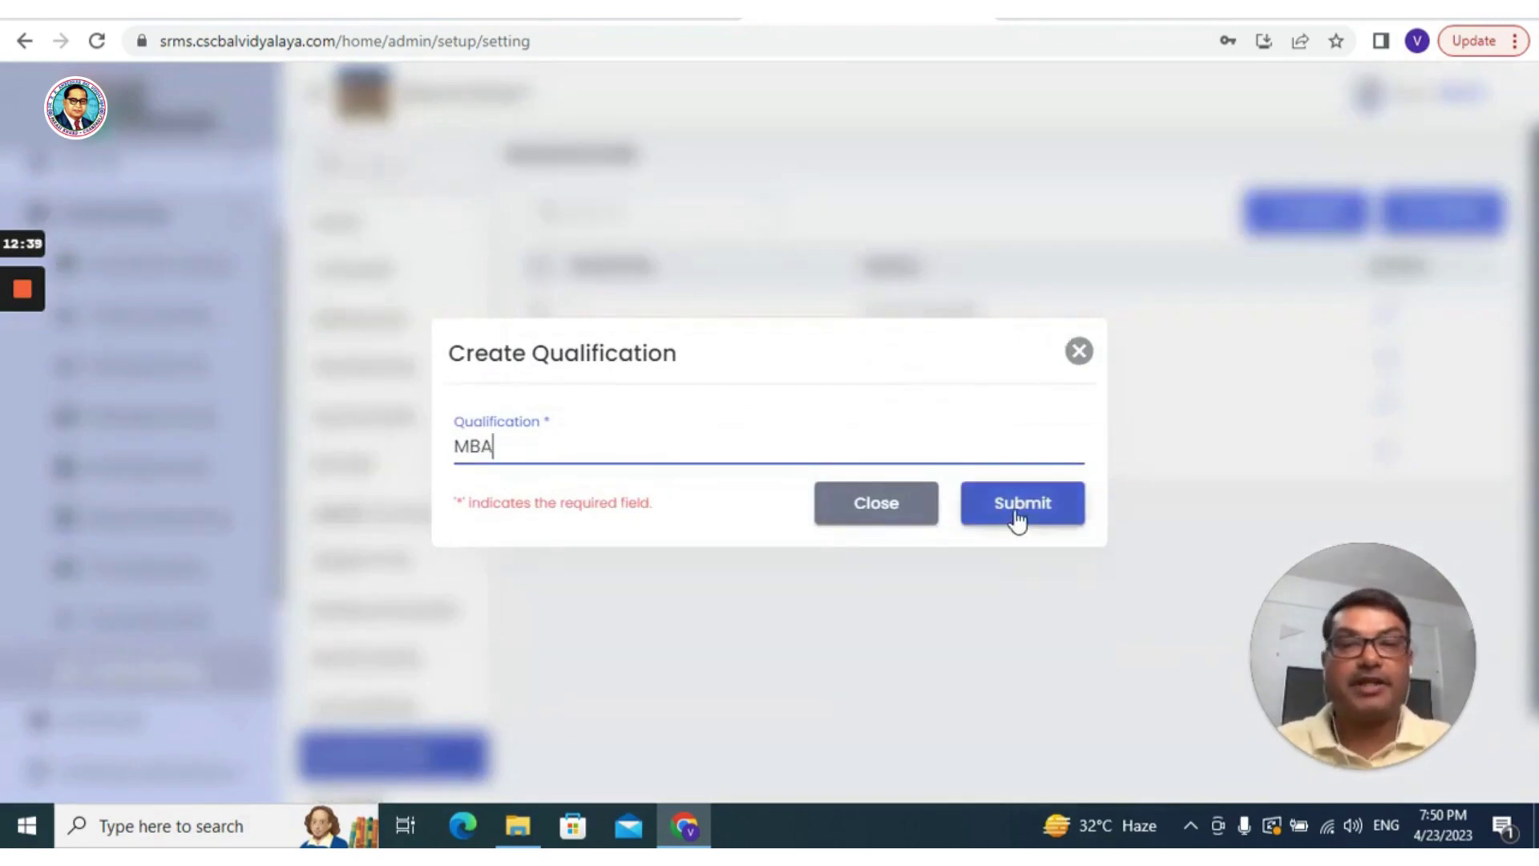
click(1019, 529)
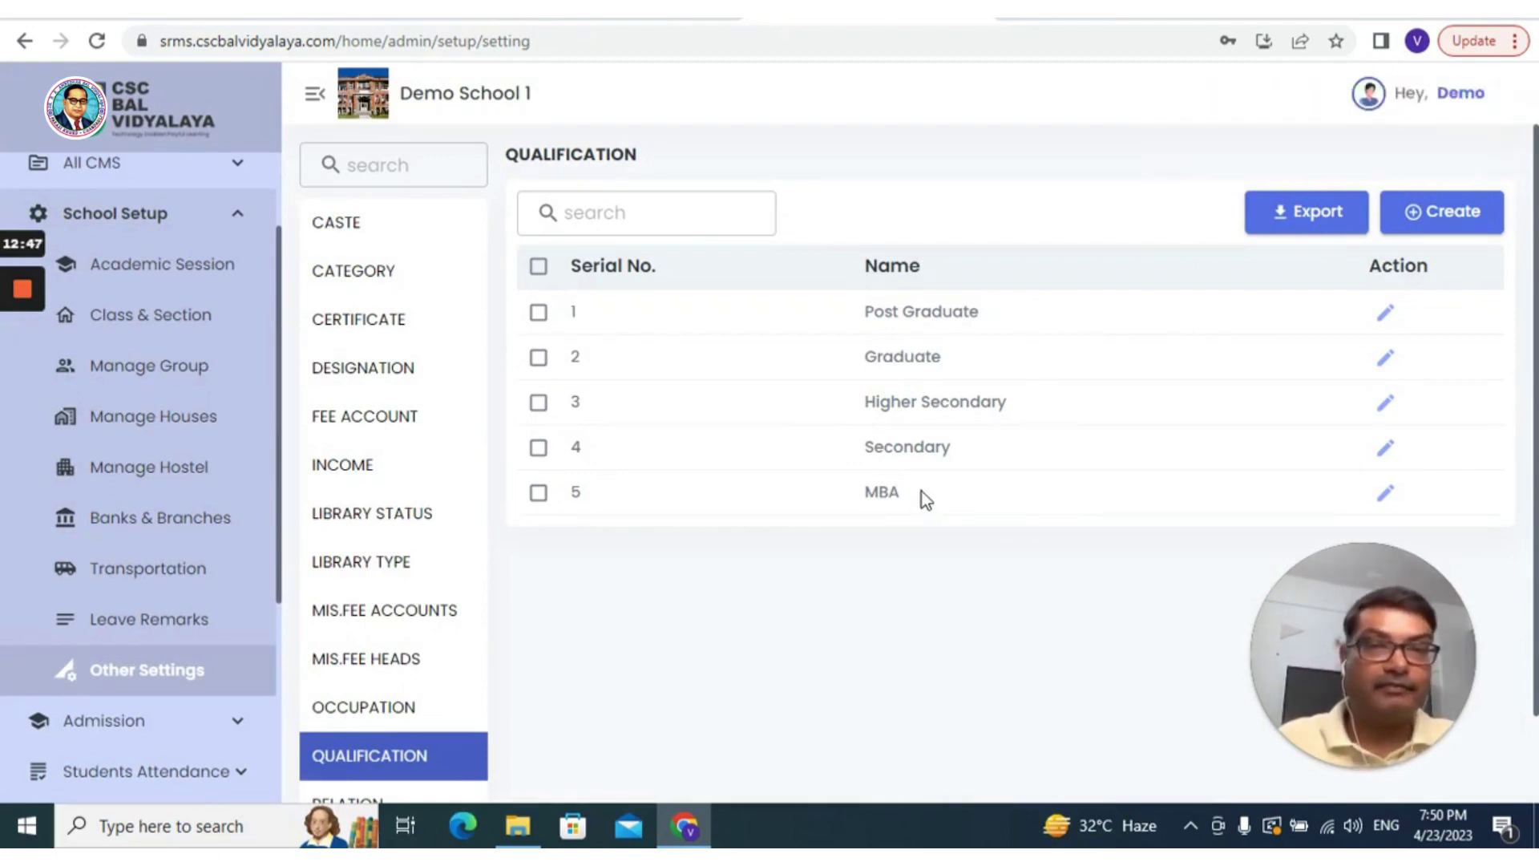
- Go to the Relation settings and add a relation named "Father"
scroll(922, 492, down, 1)
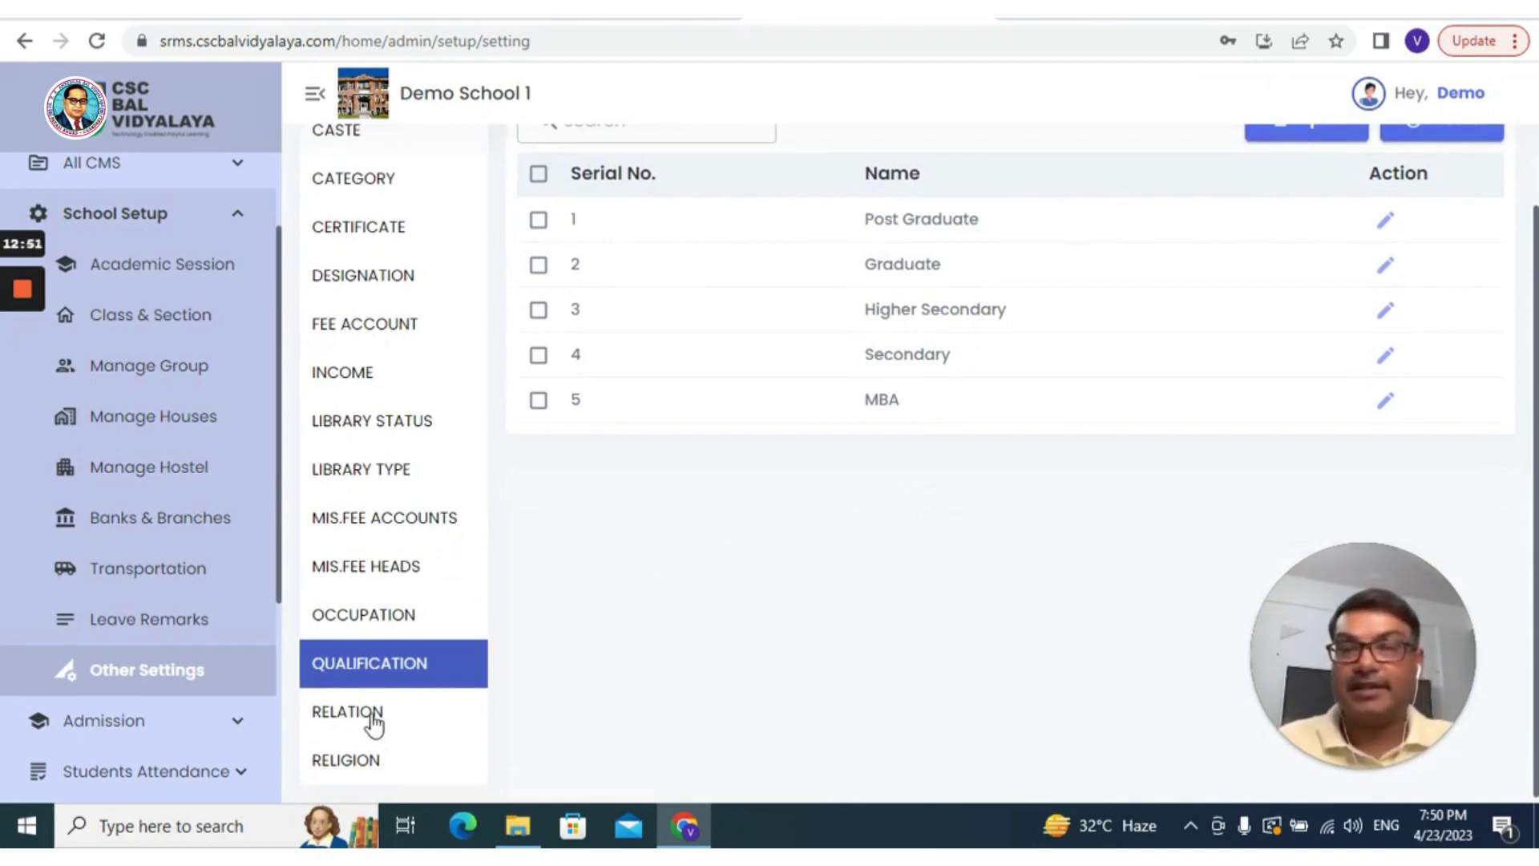
click(373, 721)
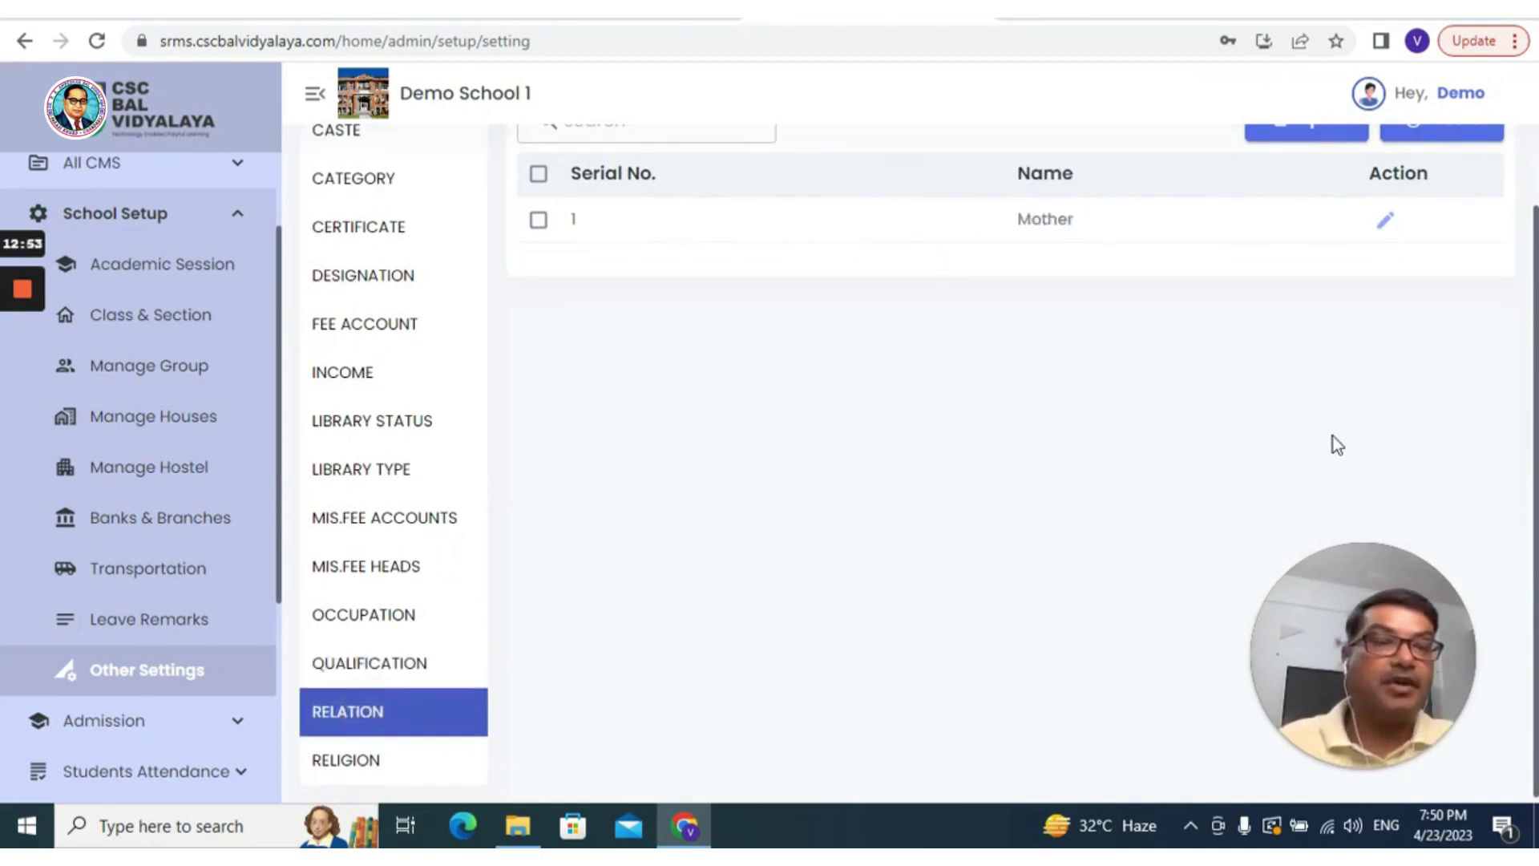
scroll(1333, 436, up, 1)
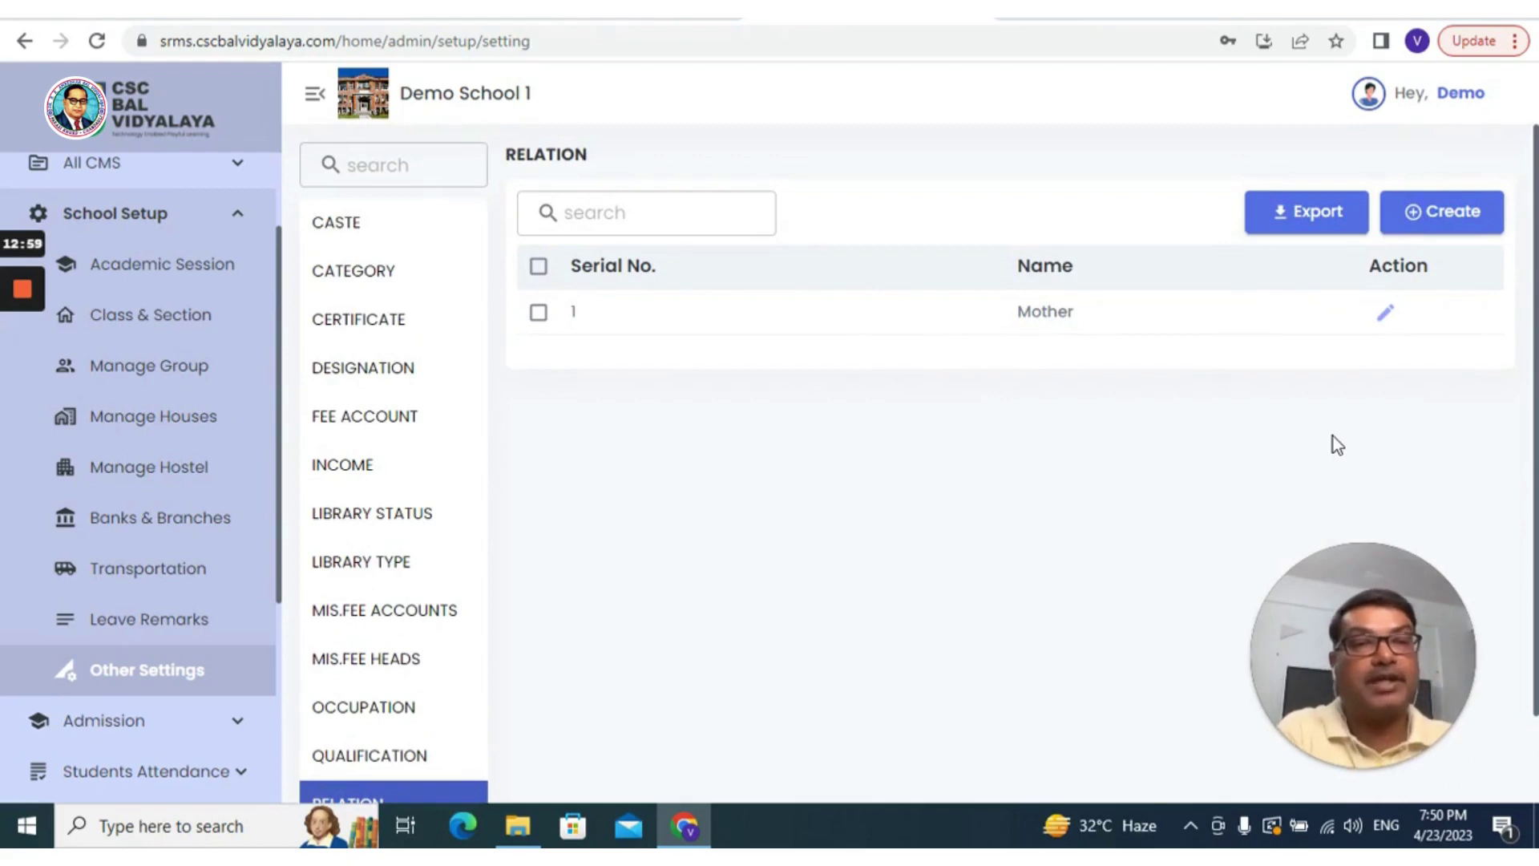
click(1426, 214)
click(684, 451)
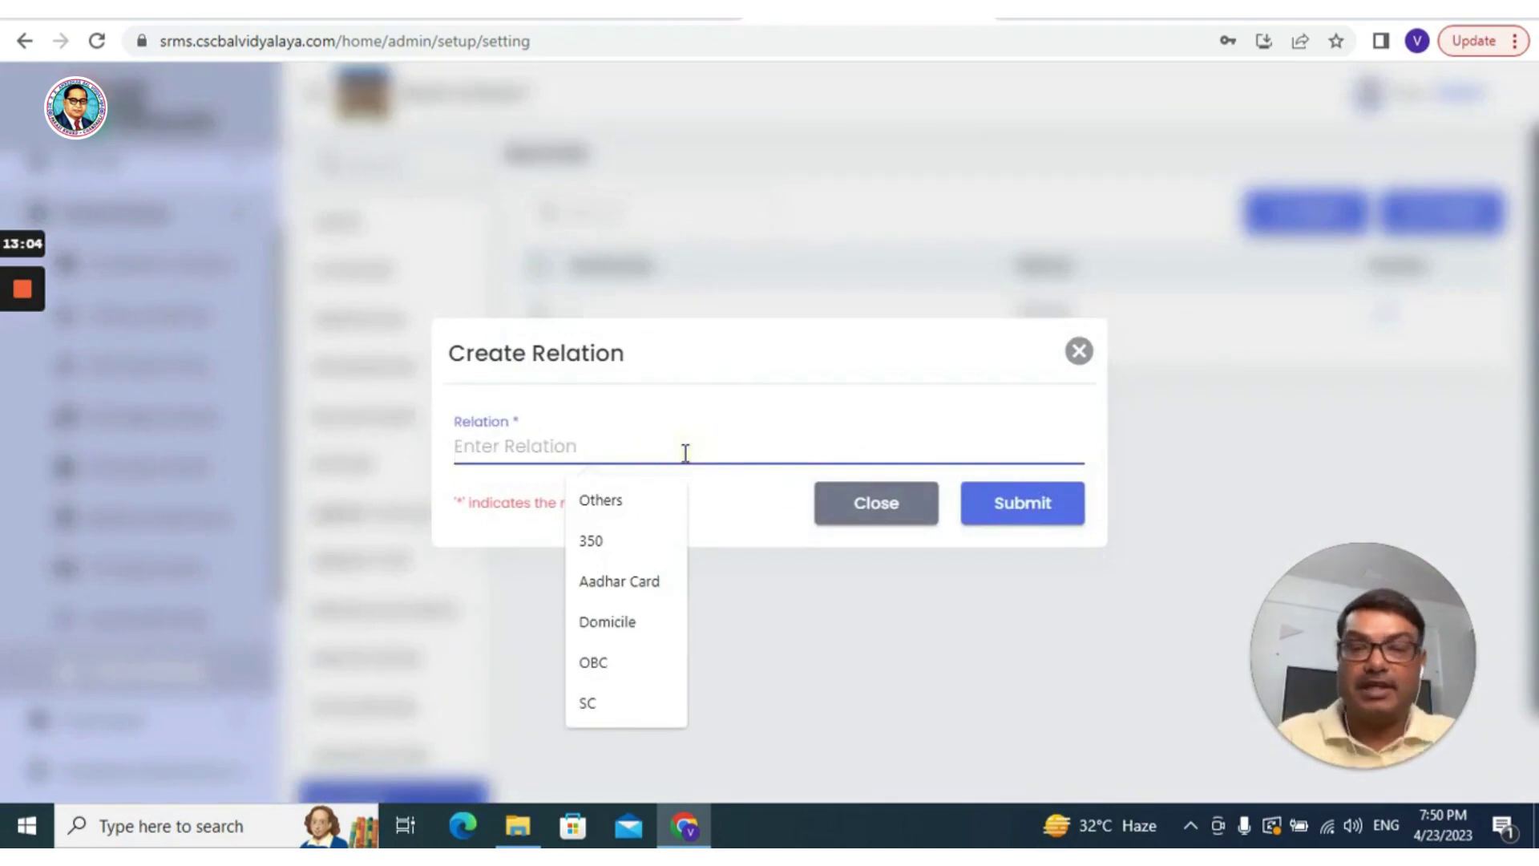
text(Father)
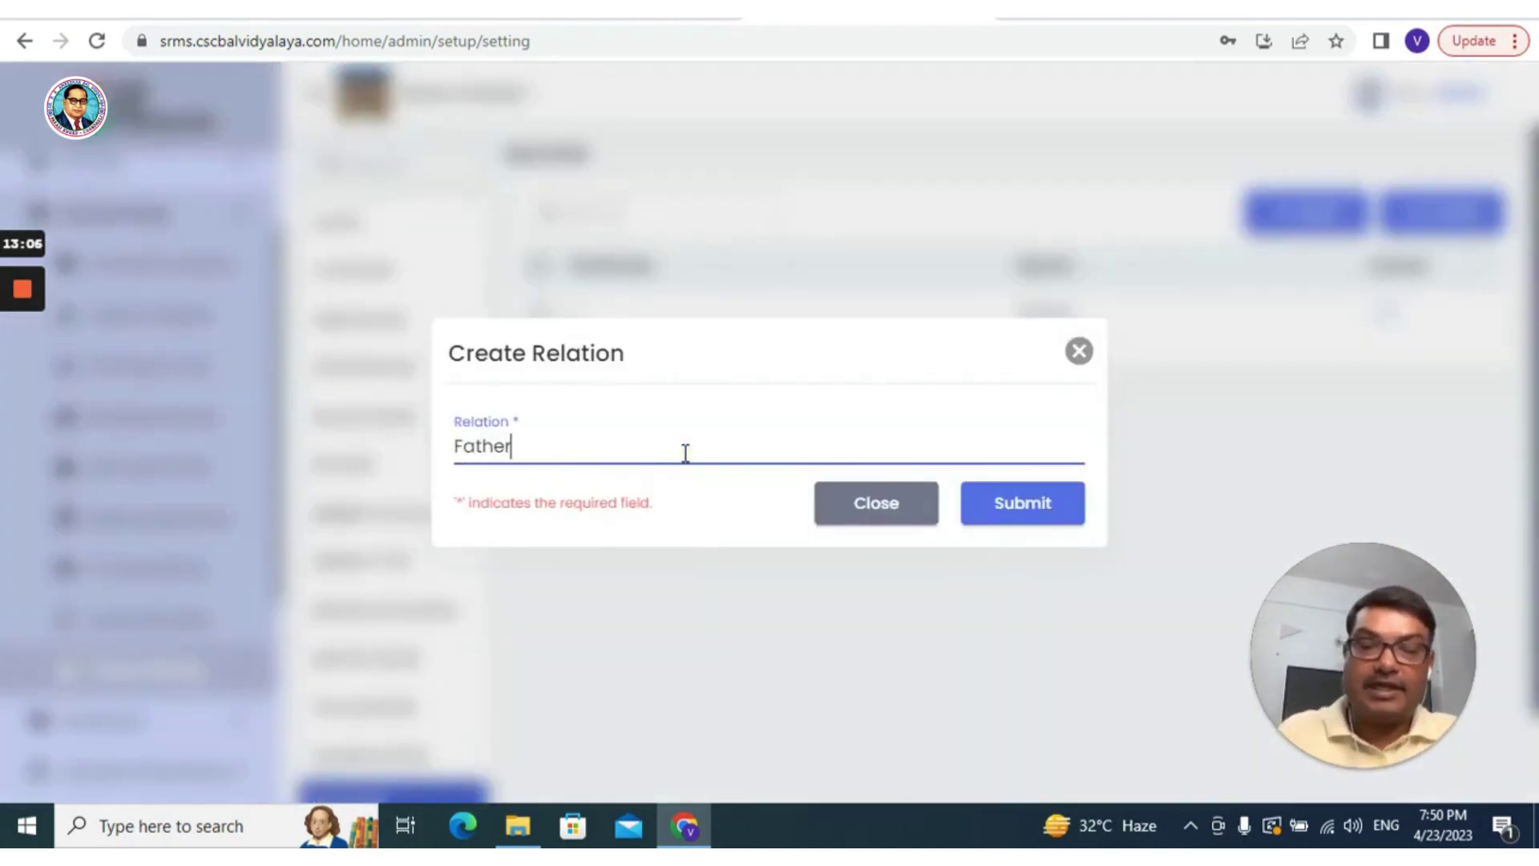
click(1032, 511)
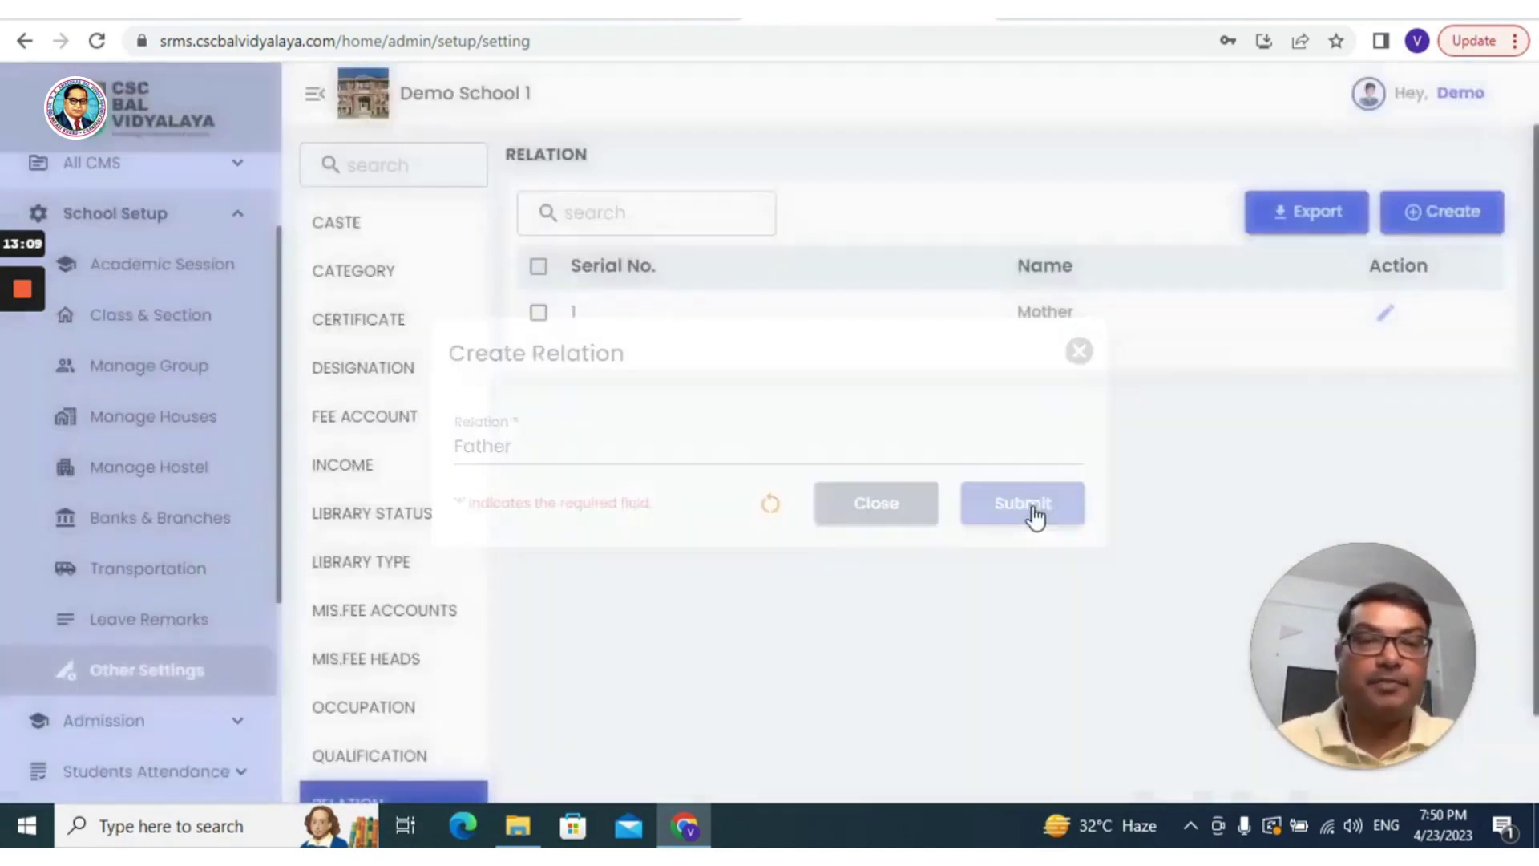
- Create another relation entry named "Uncle" and submit it
click(1443, 213)
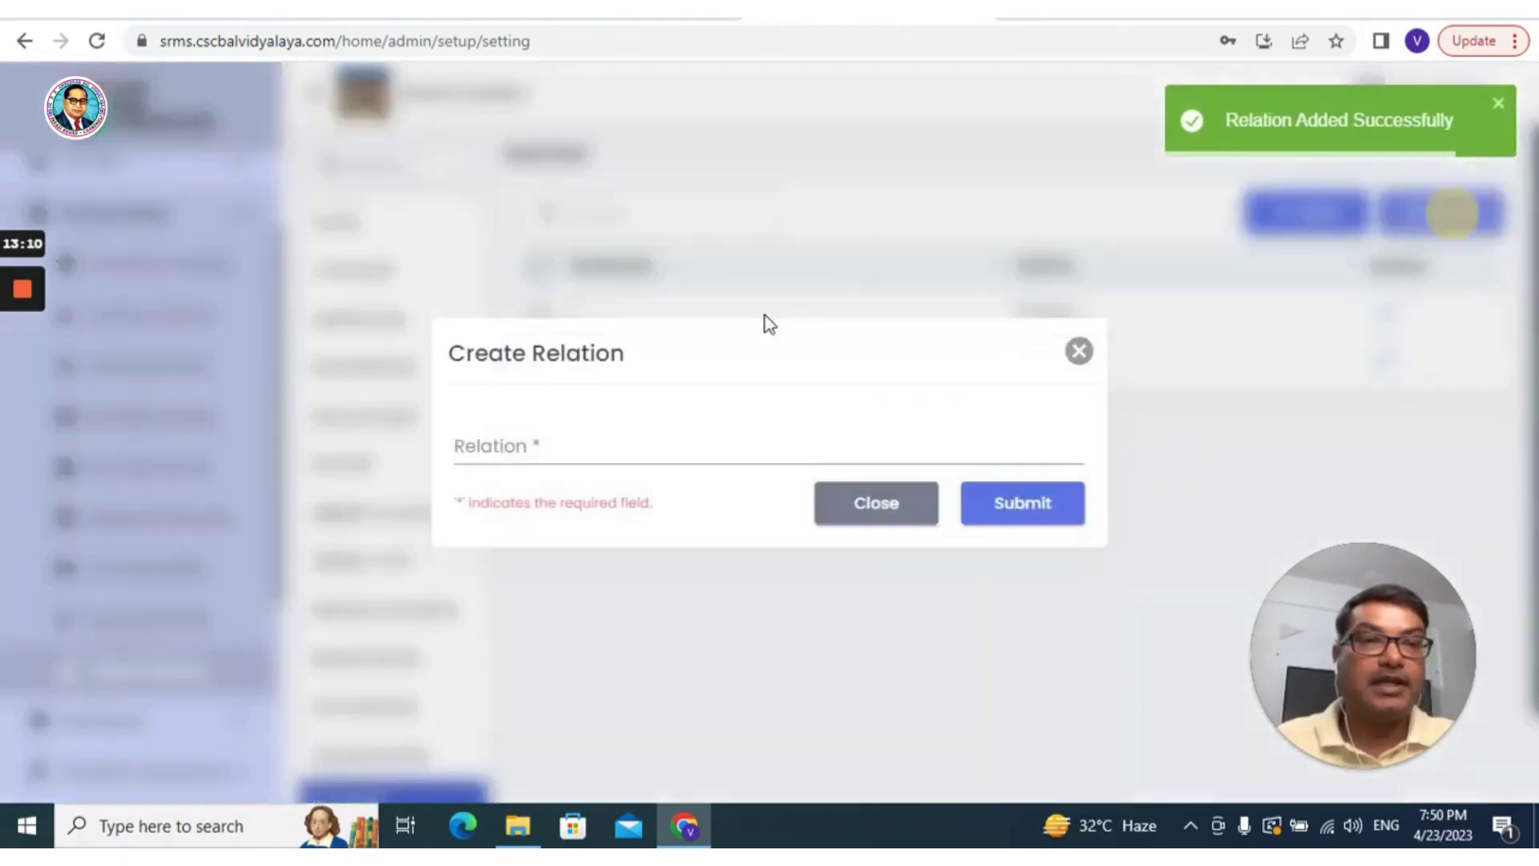
click(663, 438)
text(Uncl)
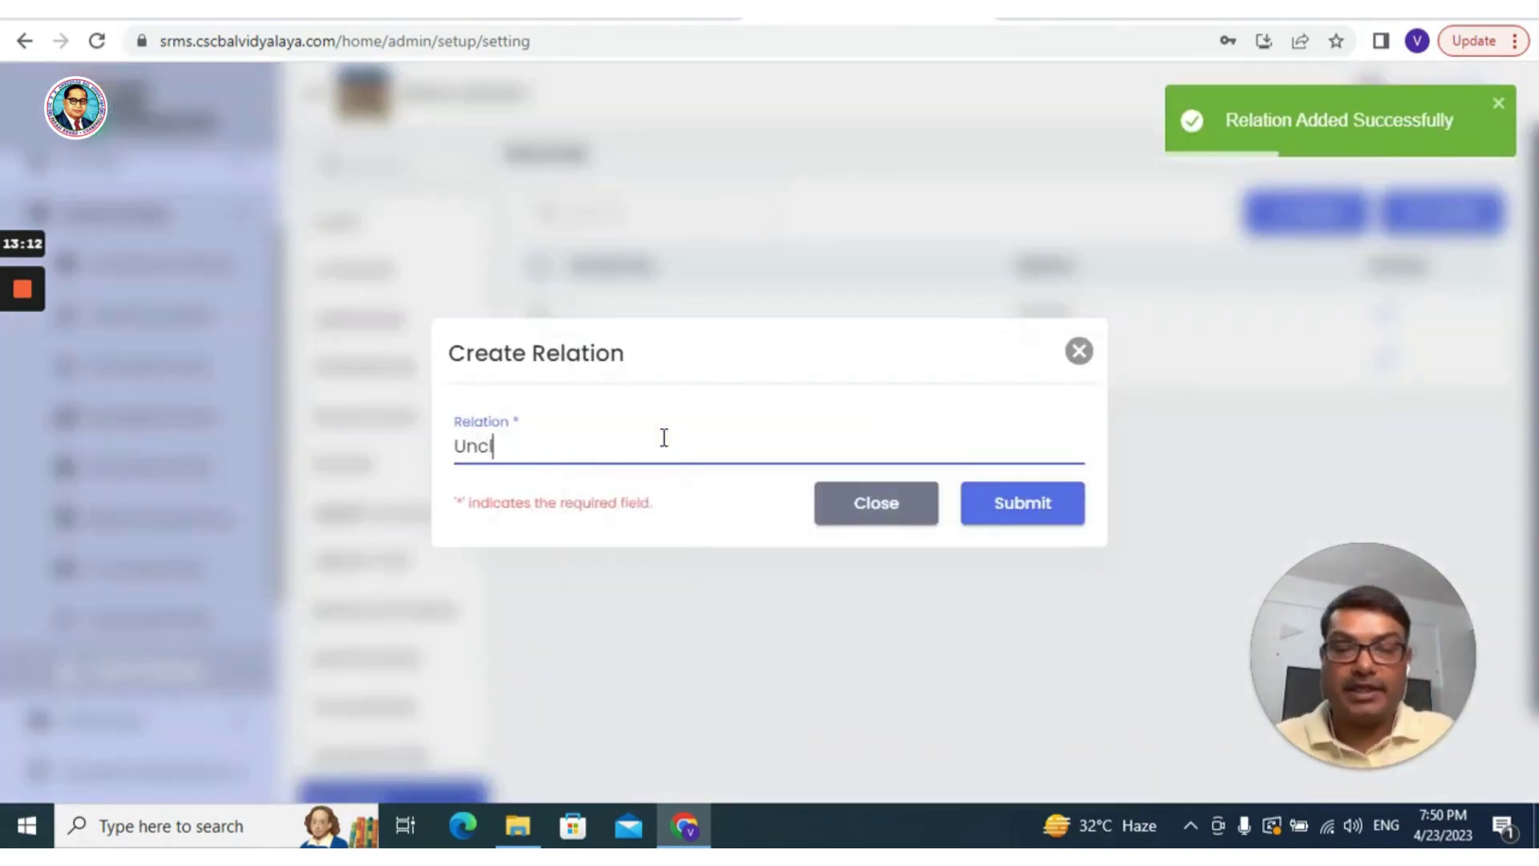
text(e)
click(1006, 521)
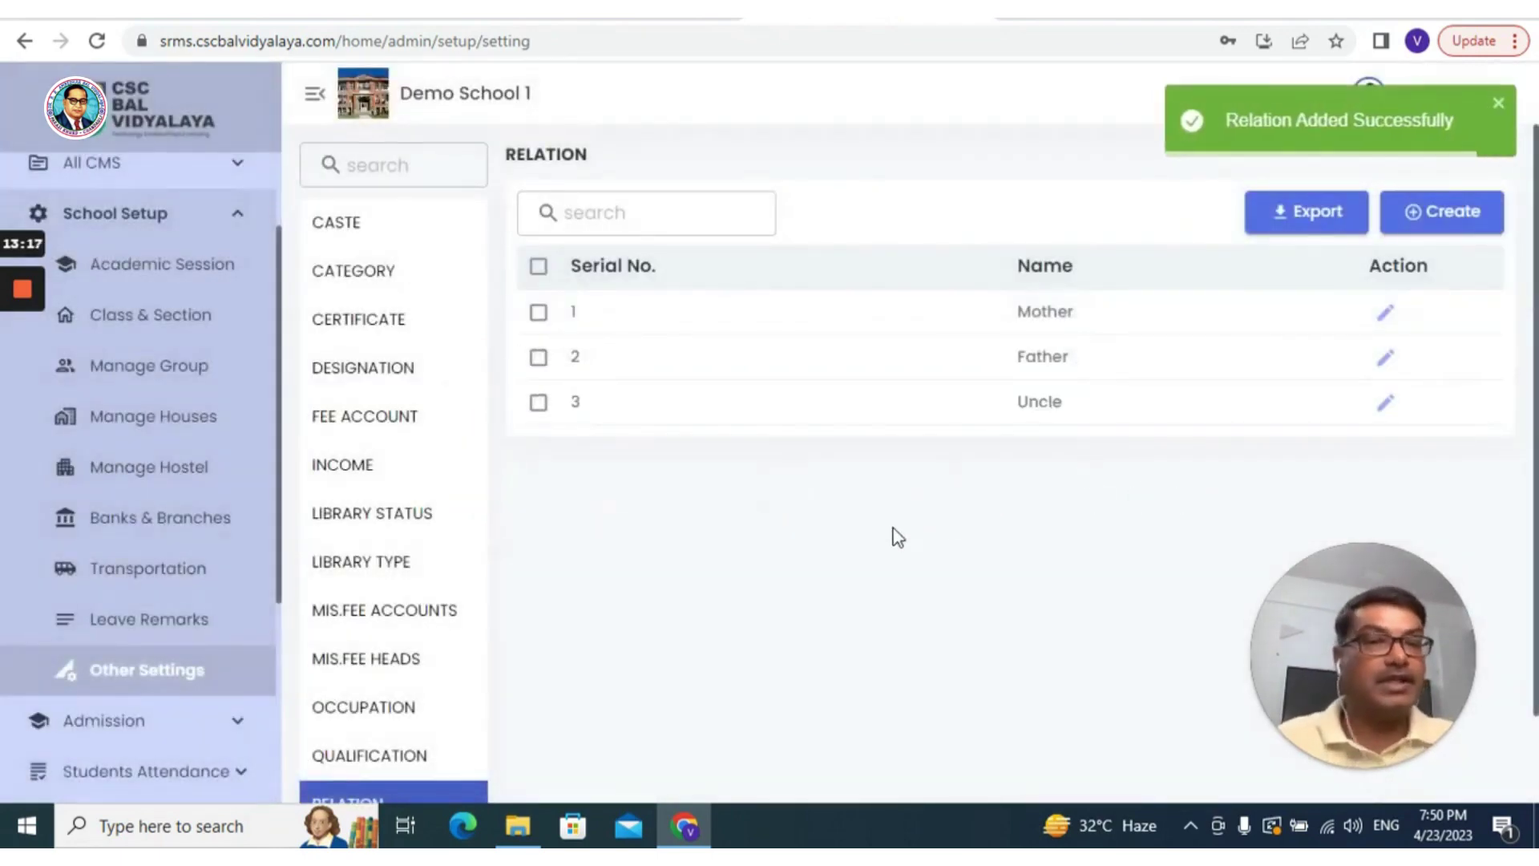
- View the existing entries in the Religion settings and look at the blank Create Religion form, closing it without adding an entry
scroll(880, 545, down, 2)
click(379, 767)
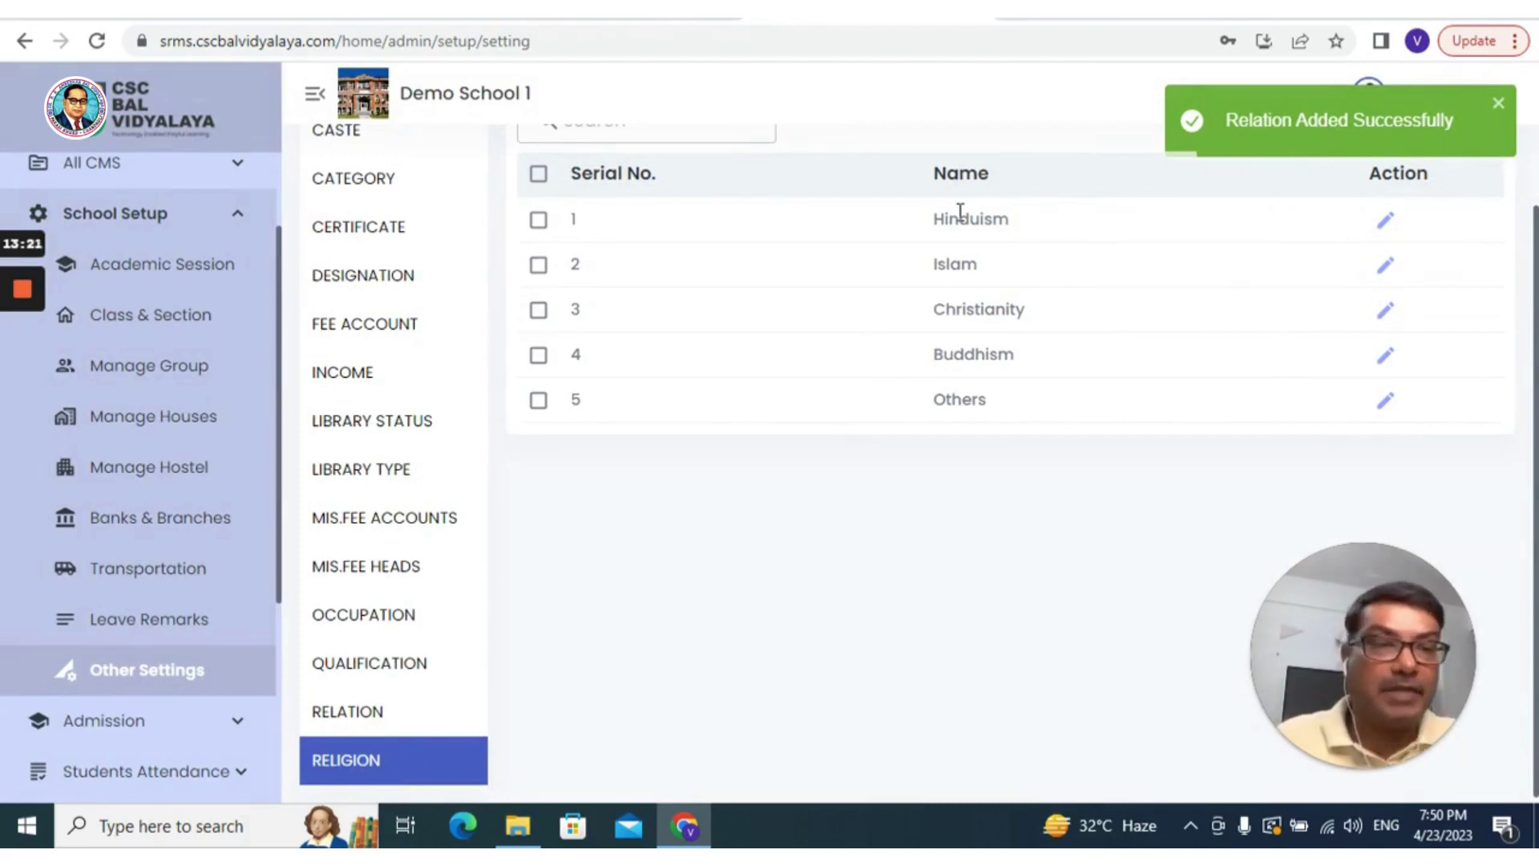
scroll(1443, 233, up, 2)
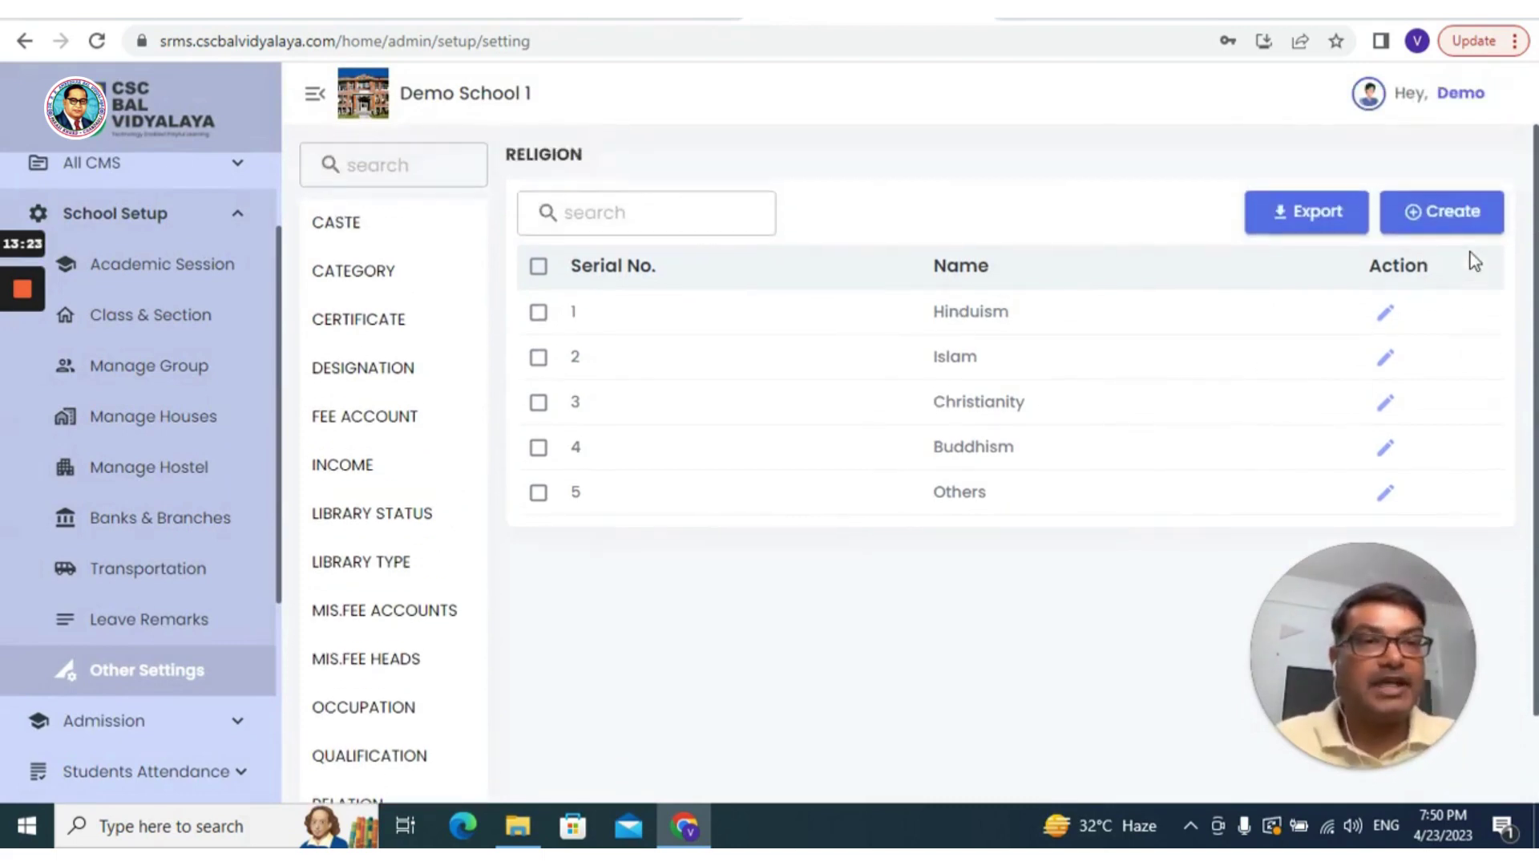
click(1454, 216)
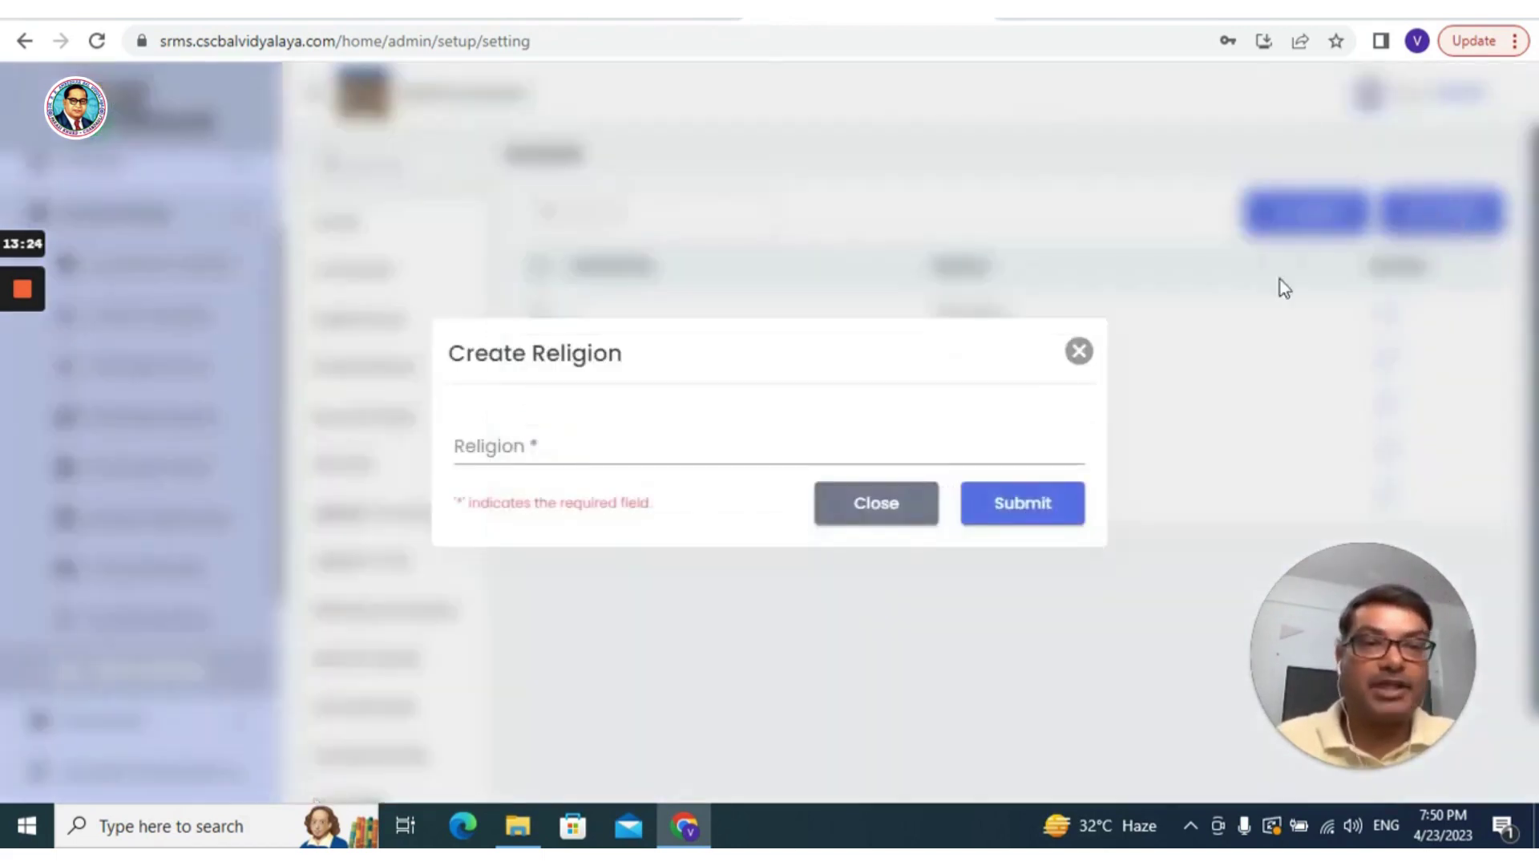
click(1078, 353)
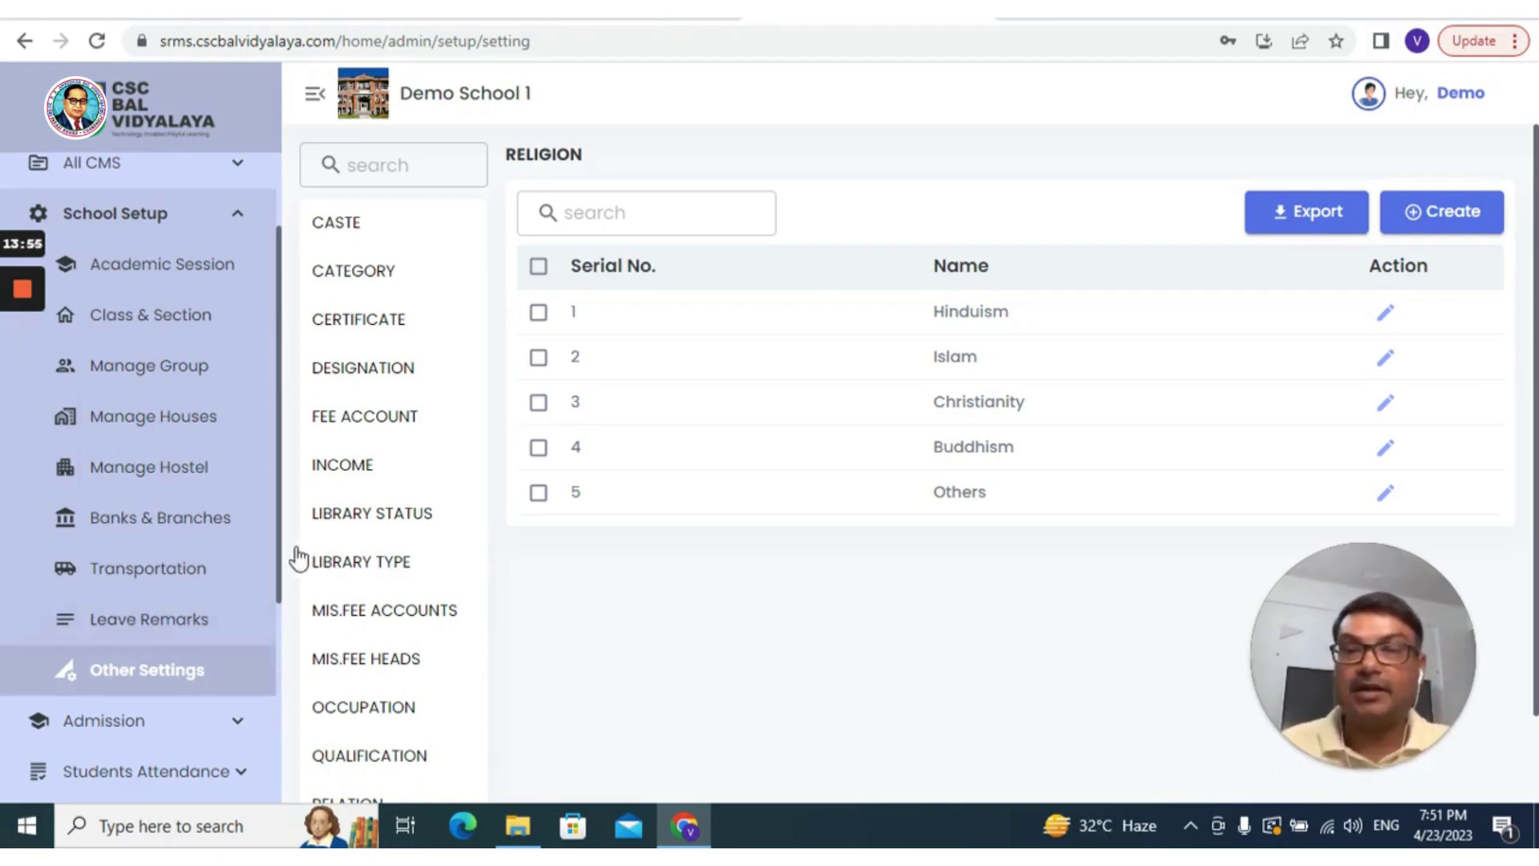
drag(281, 564, 280, 673)
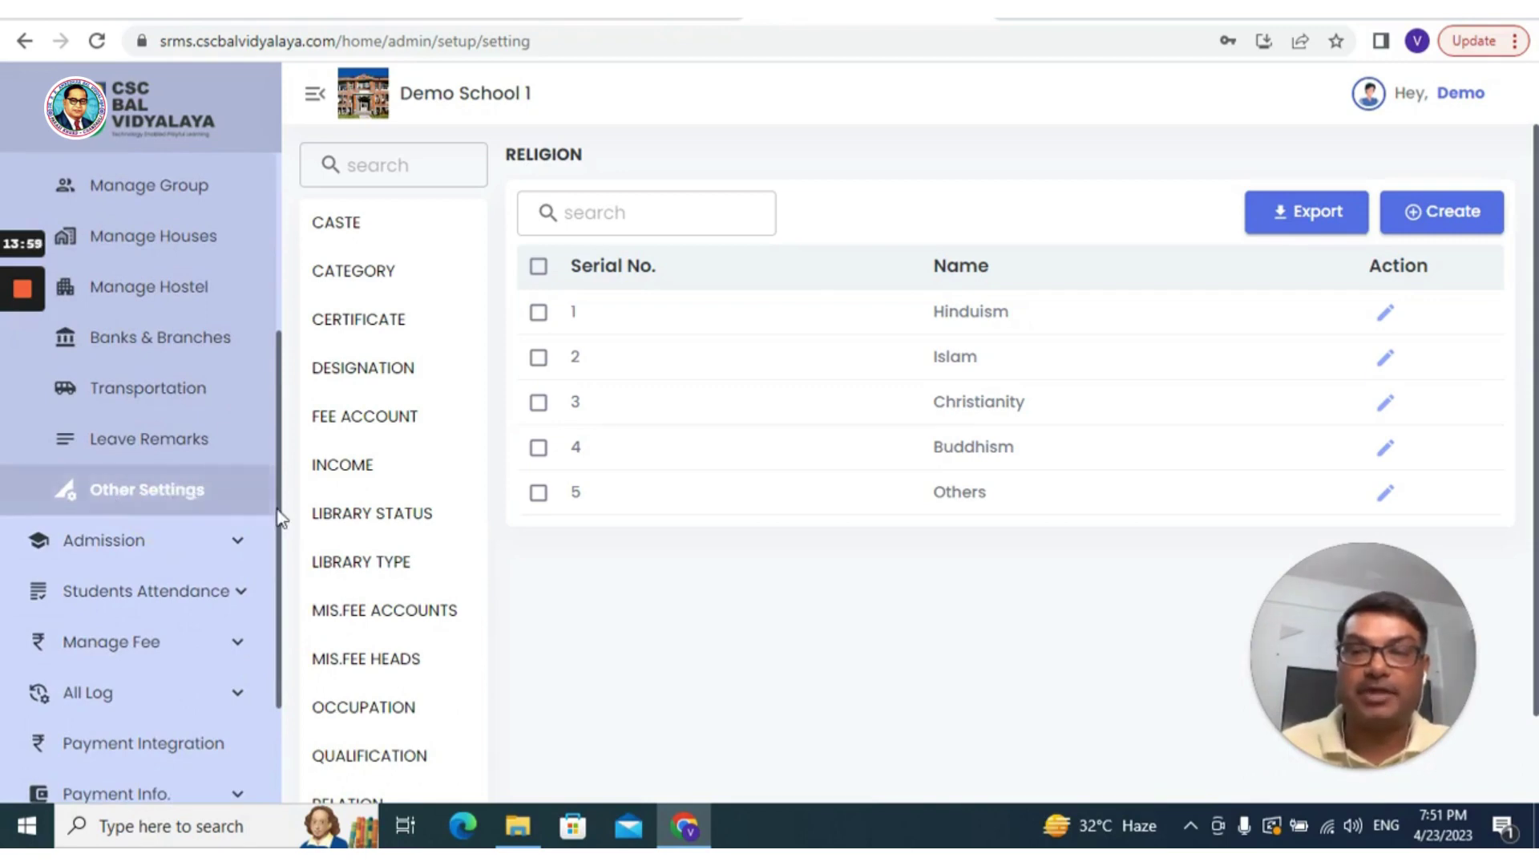
drag(277, 509, 280, 398)
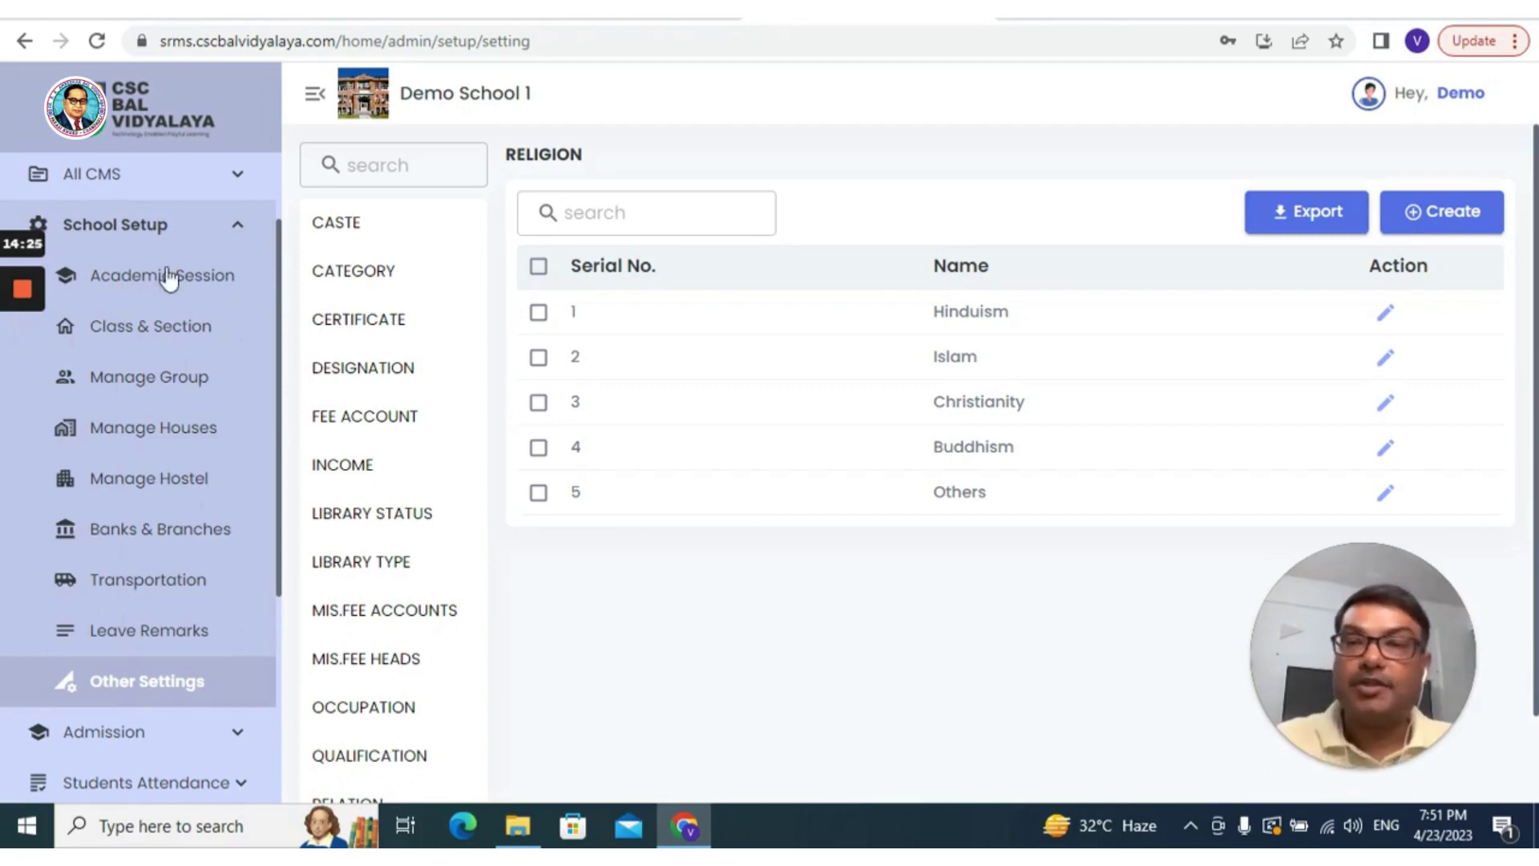
mouse_move(26, 287)
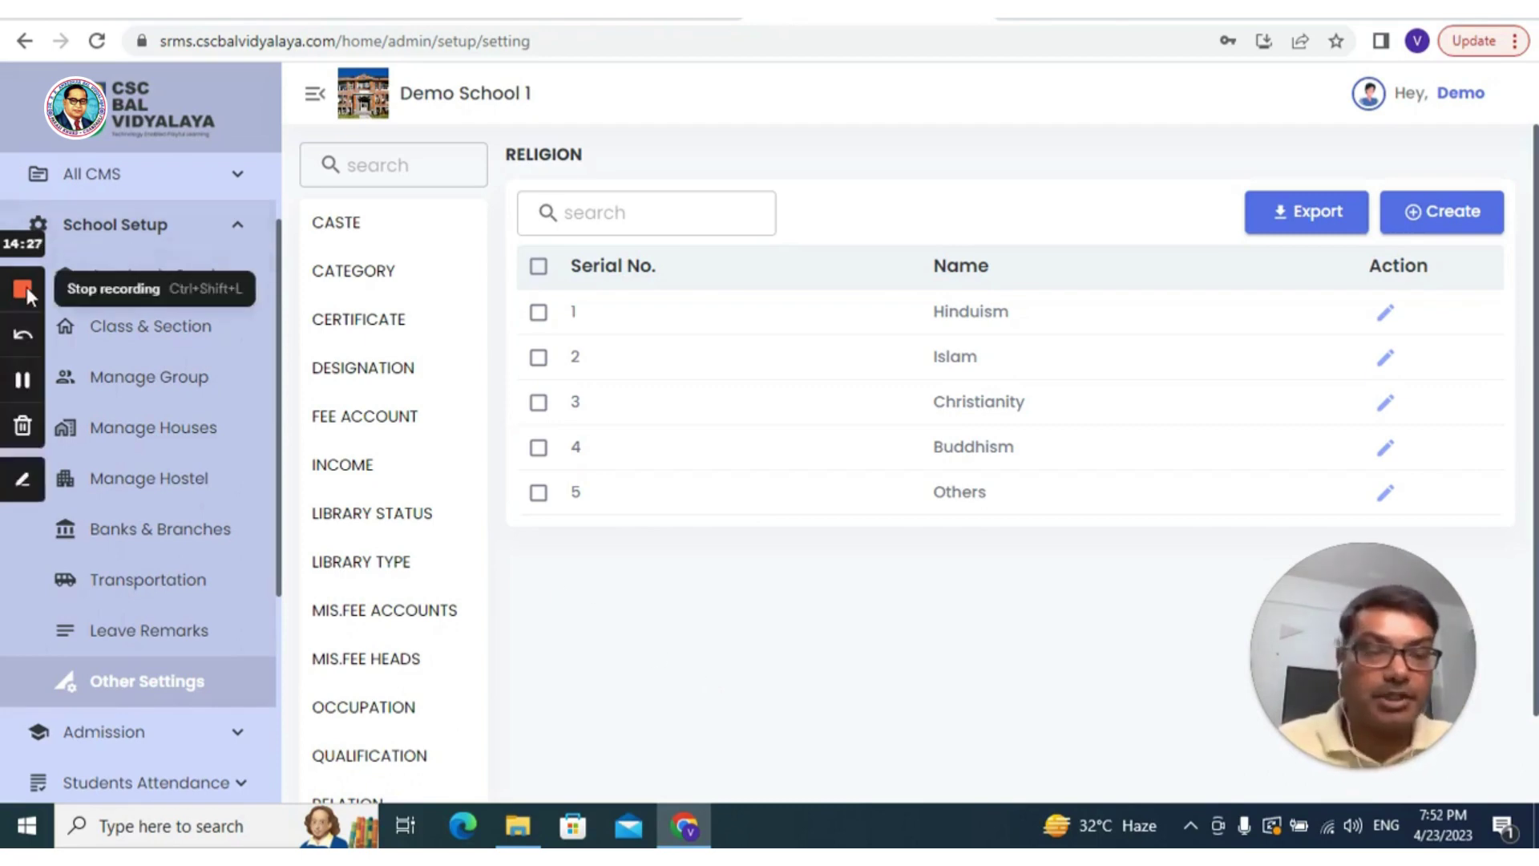